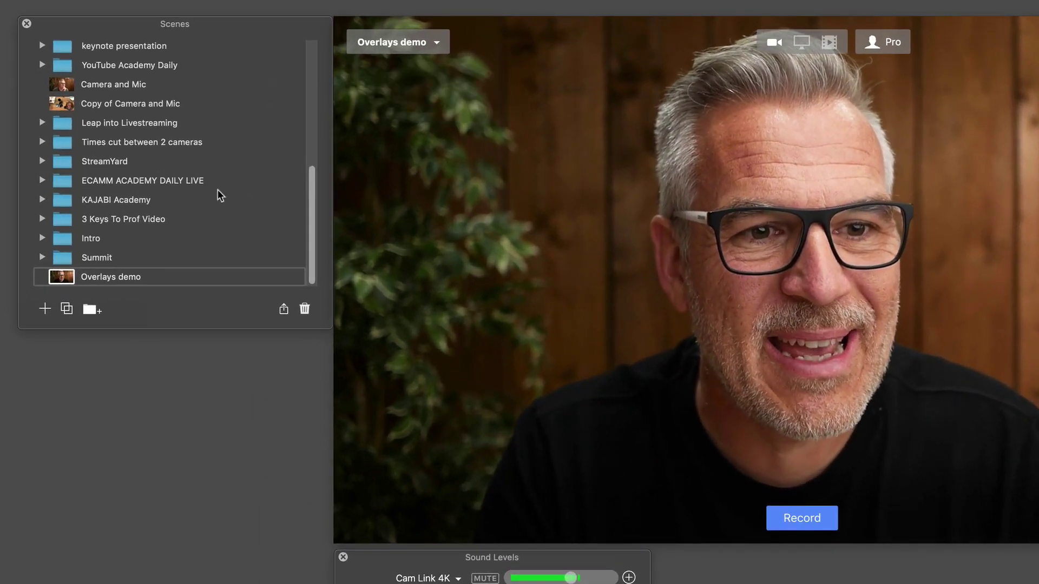
# Step: Look through the Desktop and Downloads folders for a new image overlay file, and leave without adding one
pyautogui.moveTo(135, 275)
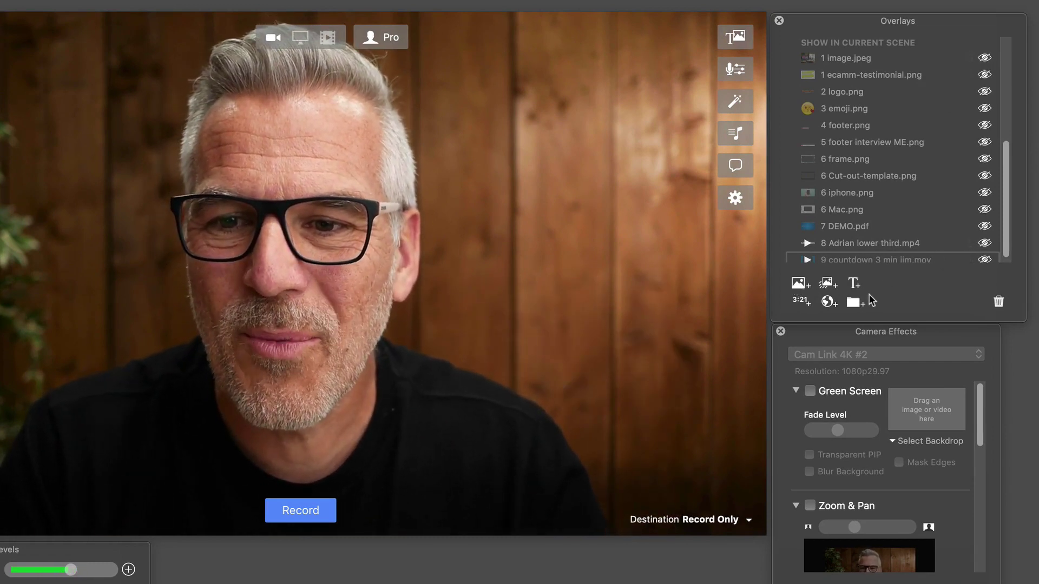
pyautogui.click(798, 284)
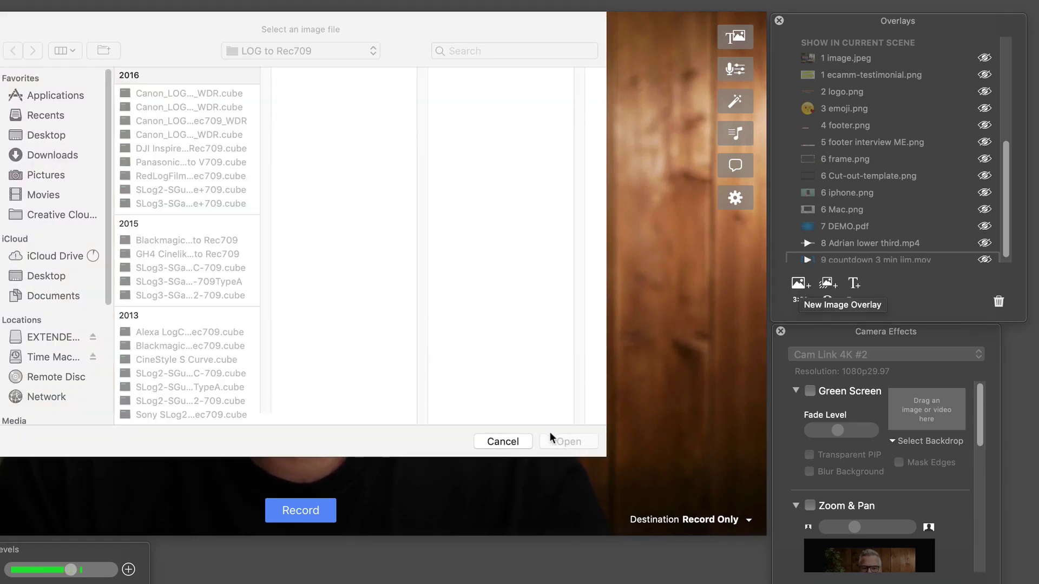
pyautogui.click(525, 442)
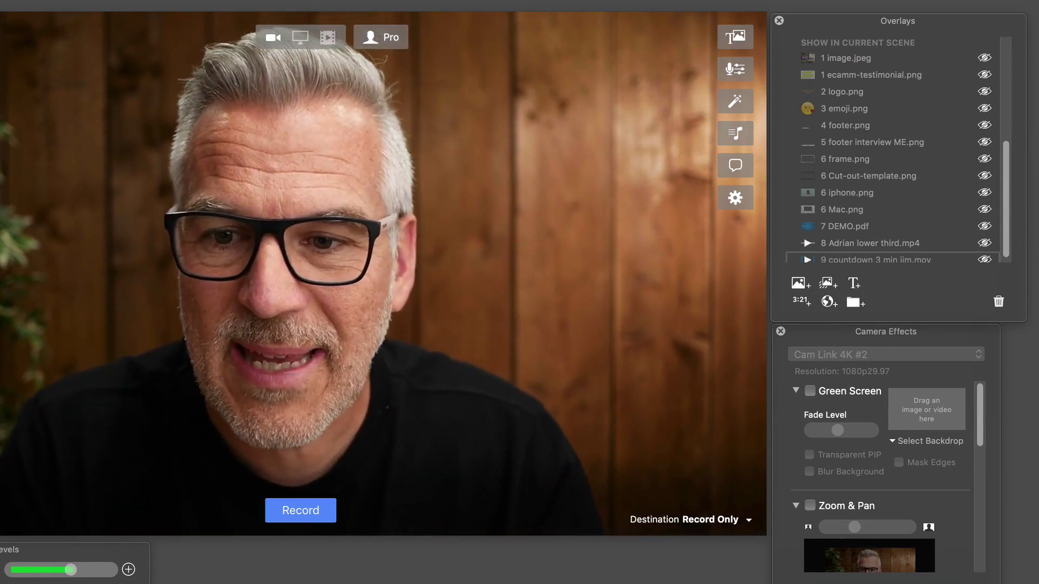
pyautogui.click(799, 286)
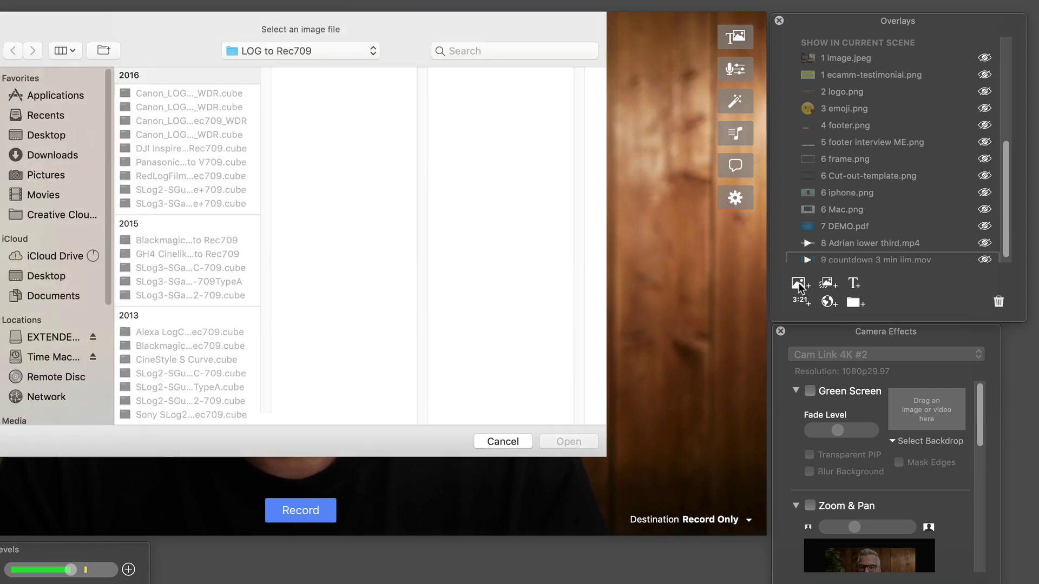
pyautogui.click(72, 138)
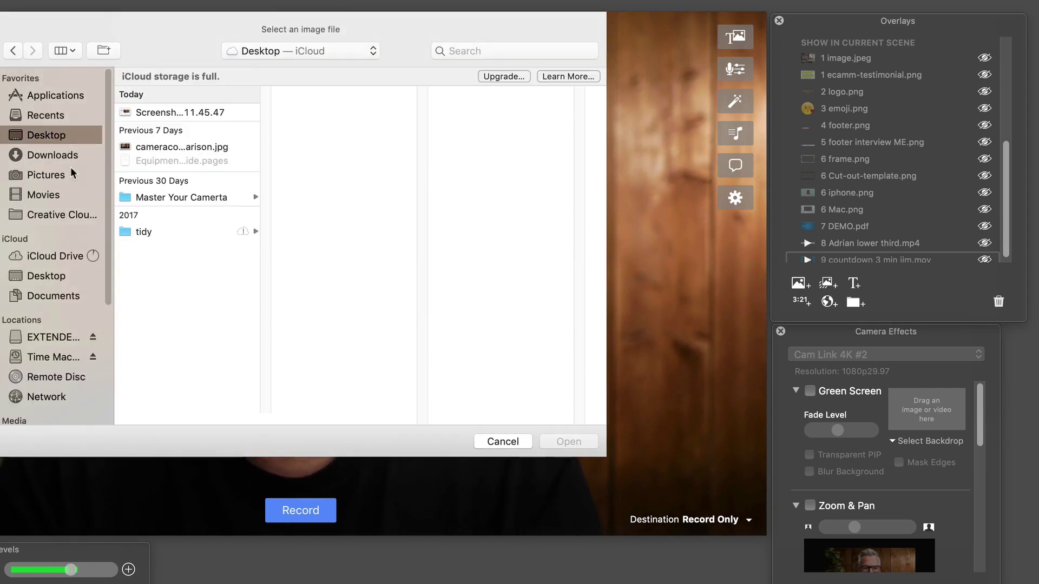
pyautogui.click(67, 155)
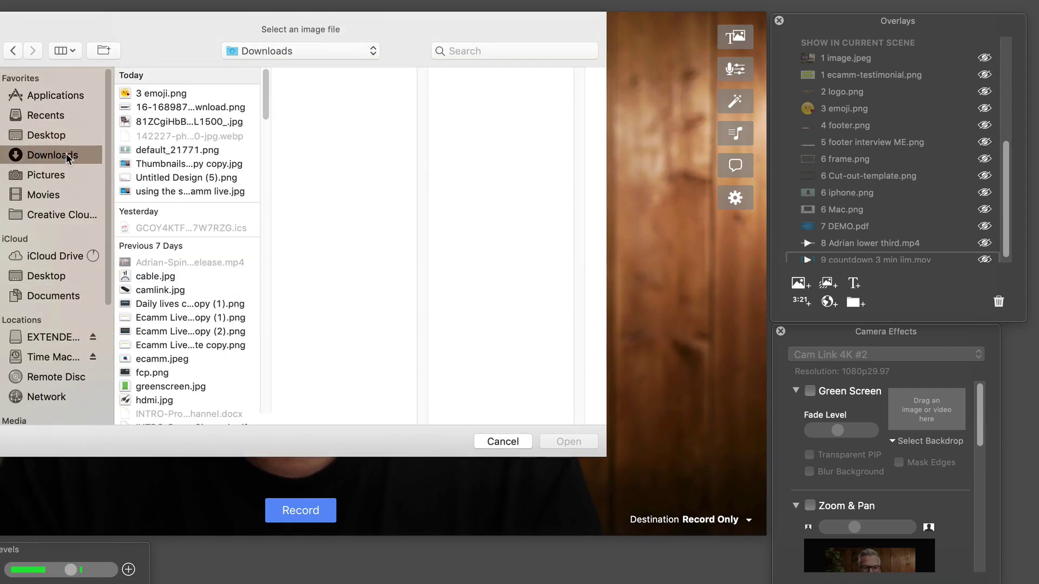
pyautogui.click(507, 444)
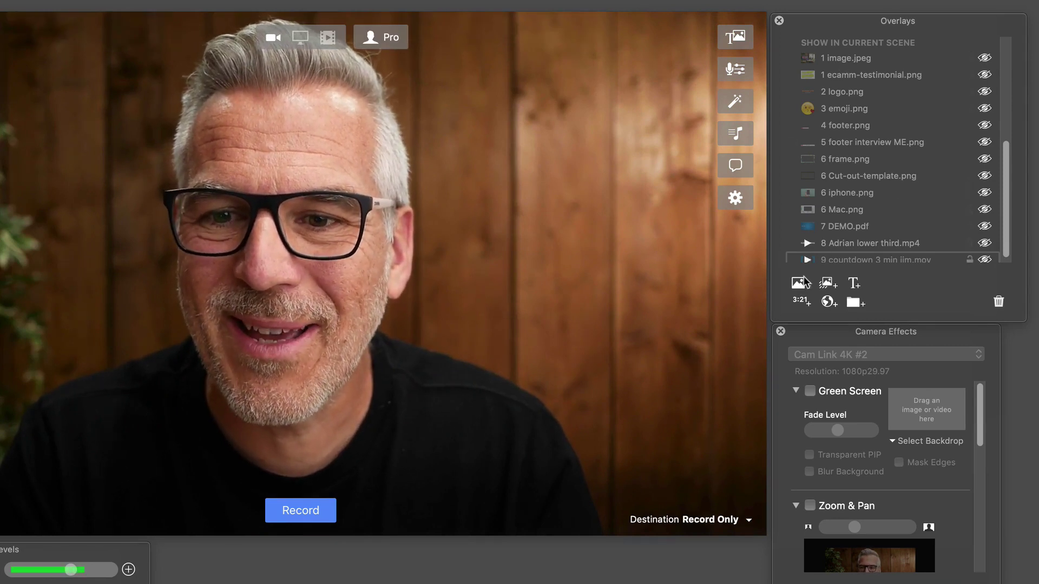
# Step: Show the 1 image.jpeg overlay, shrink it to under half the video width and place it beside the presenter's face
pyautogui.click(984, 60)
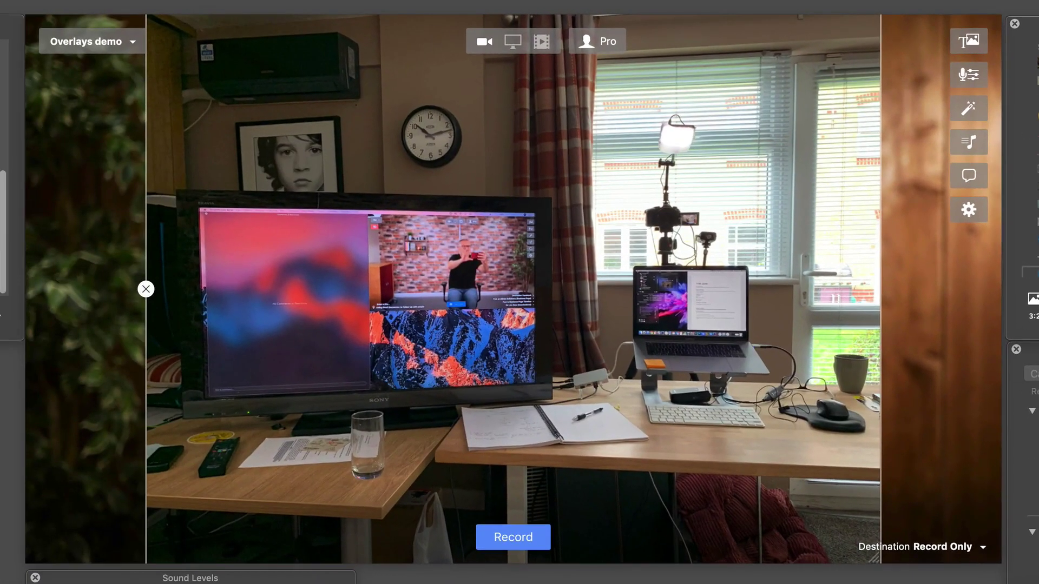
pyautogui.moveTo(778, 459); pyautogui.dragTo(703, 444)
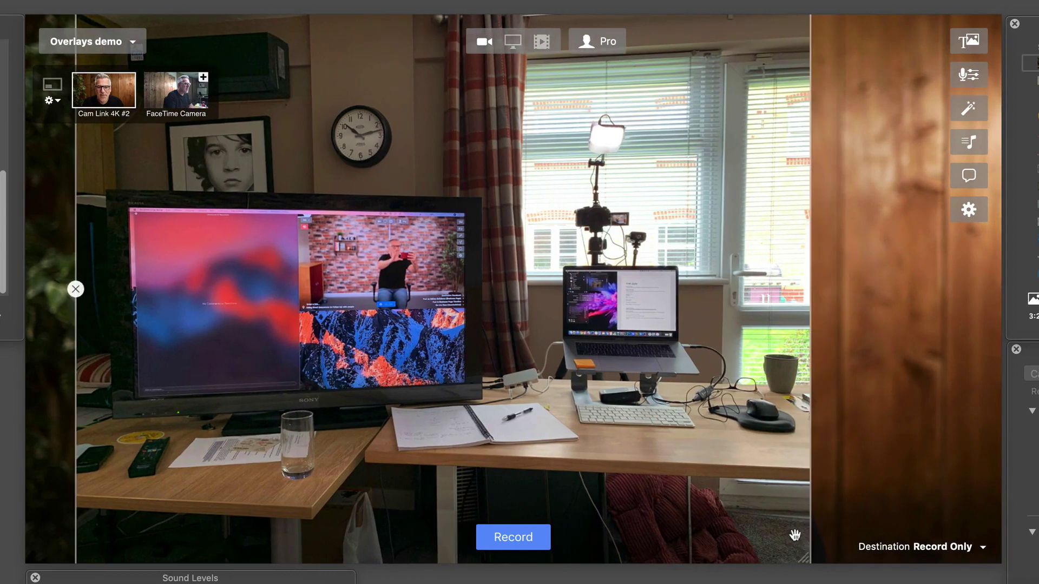
pyautogui.moveTo(804, 560); pyautogui.dragTo(491, 320)
pyautogui.moveTo(295, 222); pyautogui.dragTo(261, 300)
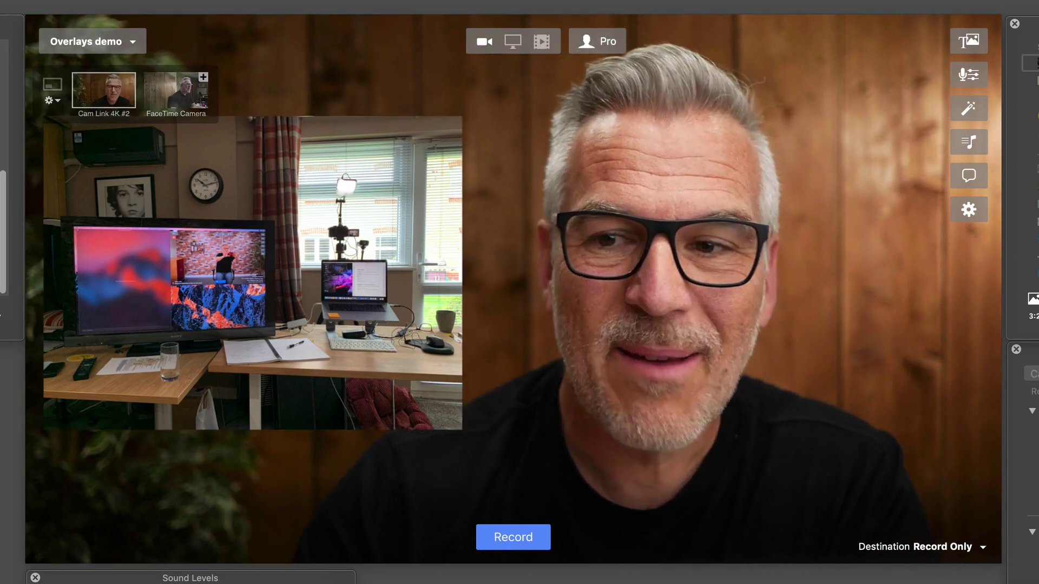
# Step: Replace the photo overlay with 1 ecamm-testimonial.png, shrunk and moved beside the presenter so it clears the face
pyautogui.click(42, 273)
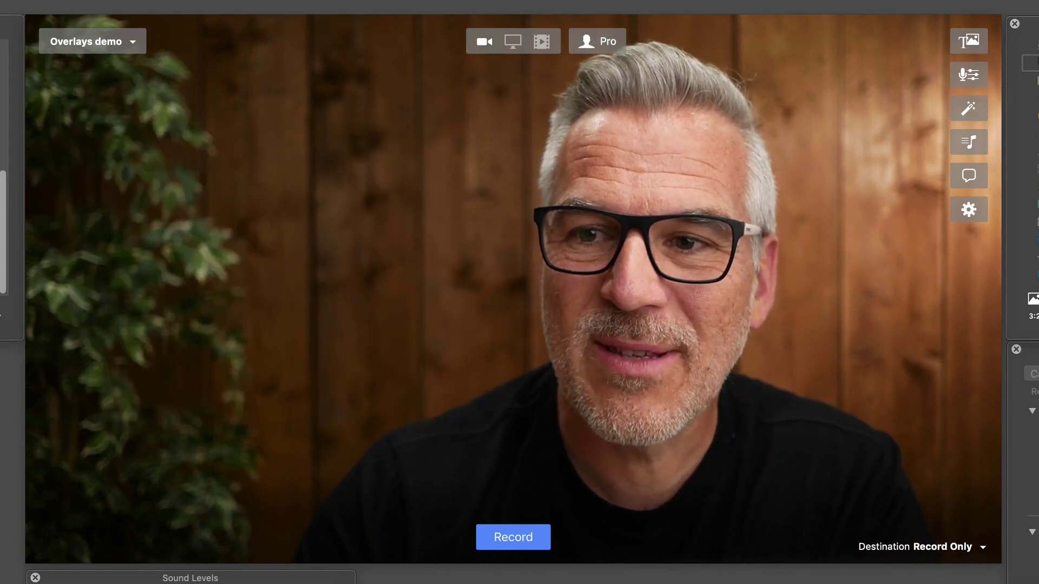
pyautogui.click(1032, 299)
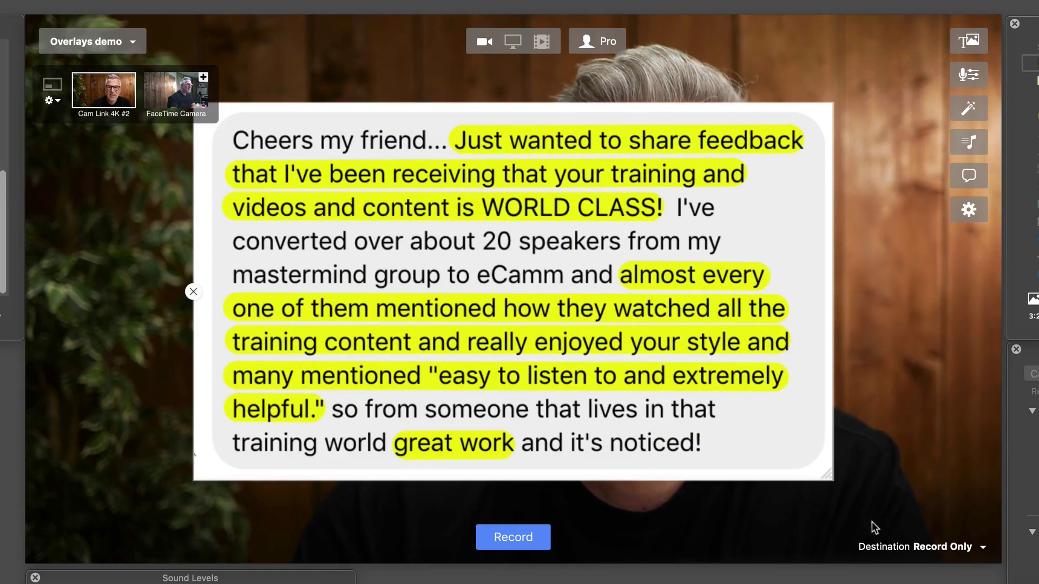
pyautogui.moveTo(828, 474); pyautogui.dragTo(625, 384)
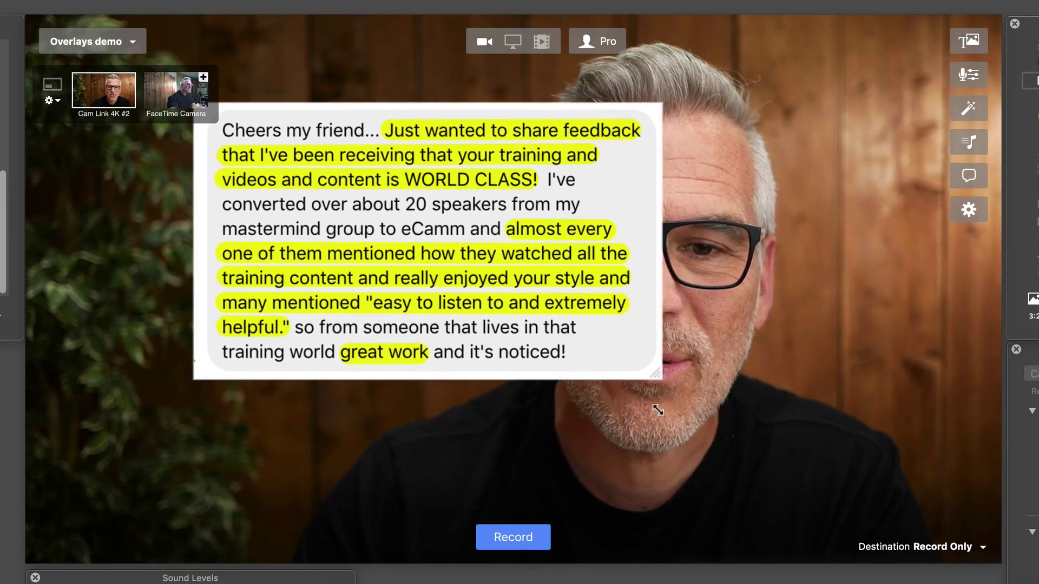
pyautogui.moveTo(505, 283); pyautogui.dragTo(345, 324)
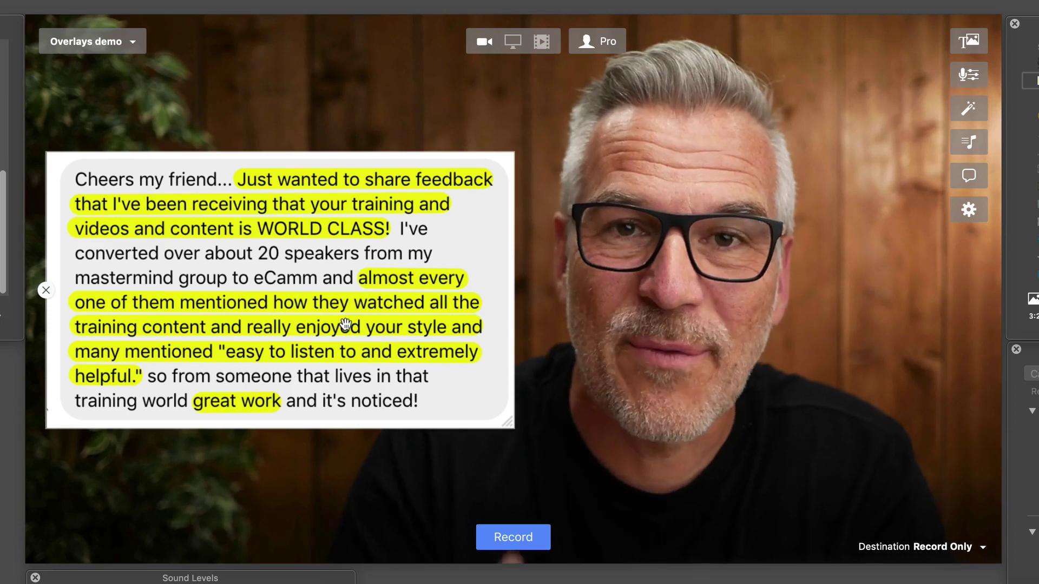
# Step: Show 2 logo.png in place of the testimonial, enlarge it slightly and position it in the upper-right corner of the video
pyautogui.moveTo(344, 321)
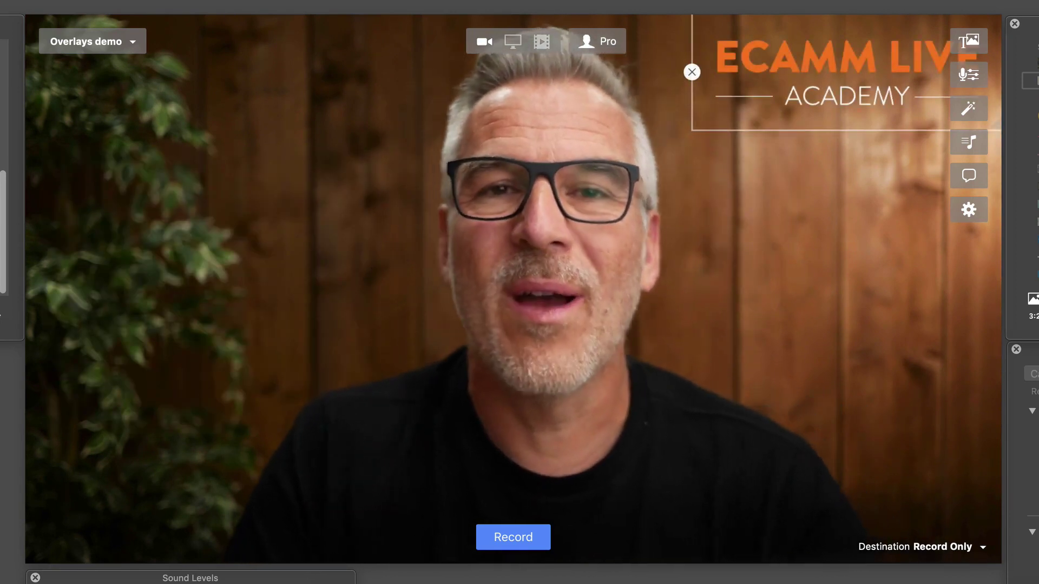
pyautogui.moveTo(816, 65)
pyautogui.mouseDown()
pyautogui.moveTo(723, 331)
pyautogui.moveTo(628, 443)
pyautogui.moveTo(259, 514)
pyautogui.moveTo(276, 496)
pyautogui.moveTo(517, 490)
pyautogui.moveTo(611, 472)
pyautogui.moveTo(702, 227)
pyautogui.moveTo(772, 108)
pyautogui.moveTo(824, 63)
pyautogui.mouseUp()
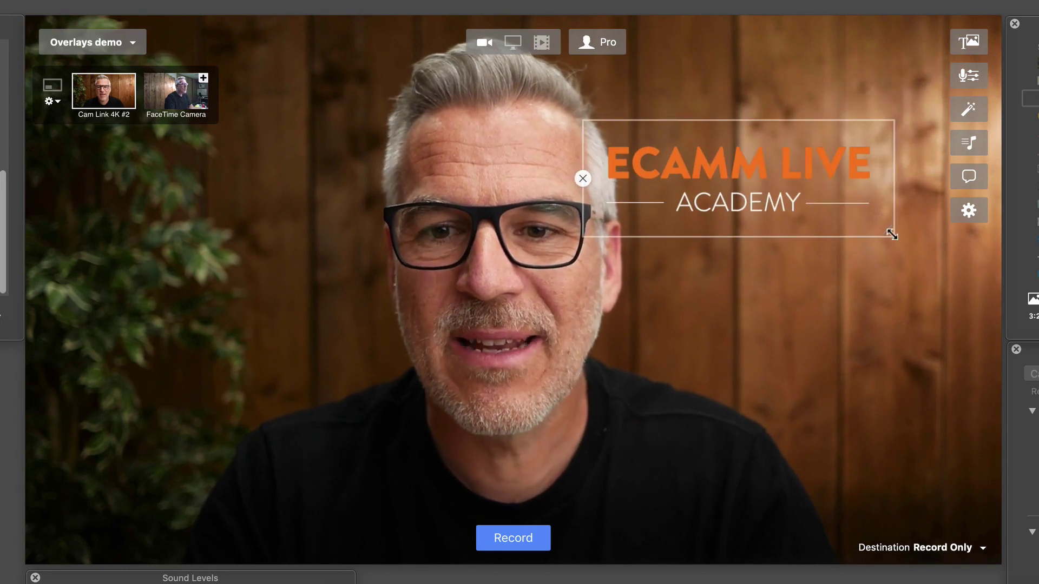
pyautogui.moveTo(891, 232); pyautogui.dragTo(904, 292)
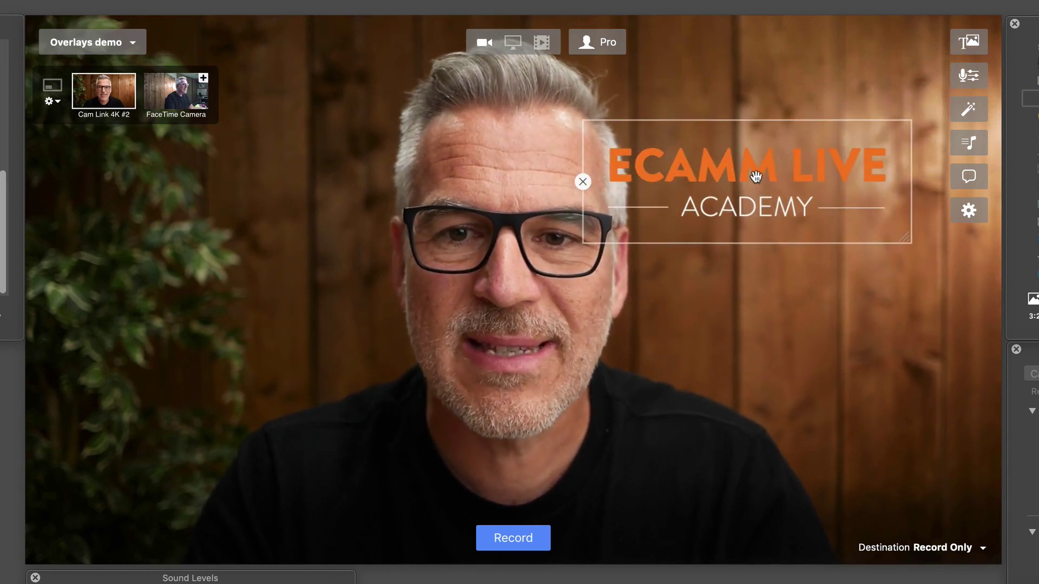
pyautogui.moveTo(755, 177); pyautogui.dragTo(890, 56)
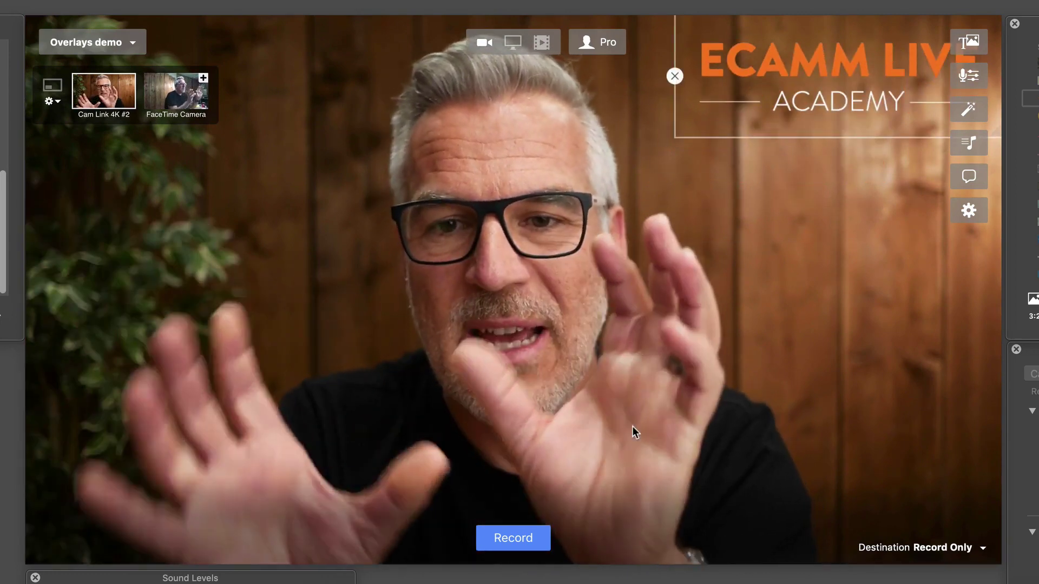
pyautogui.click(631, 427)
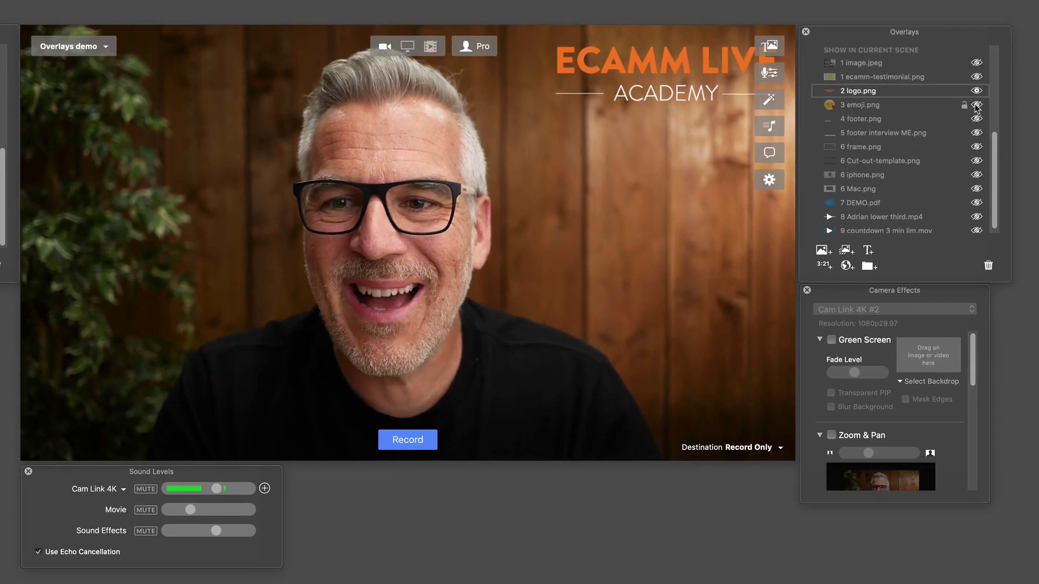
# Step: Preview the 3 emoji.png overlay over the video and hide it again
pyautogui.click(977, 105)
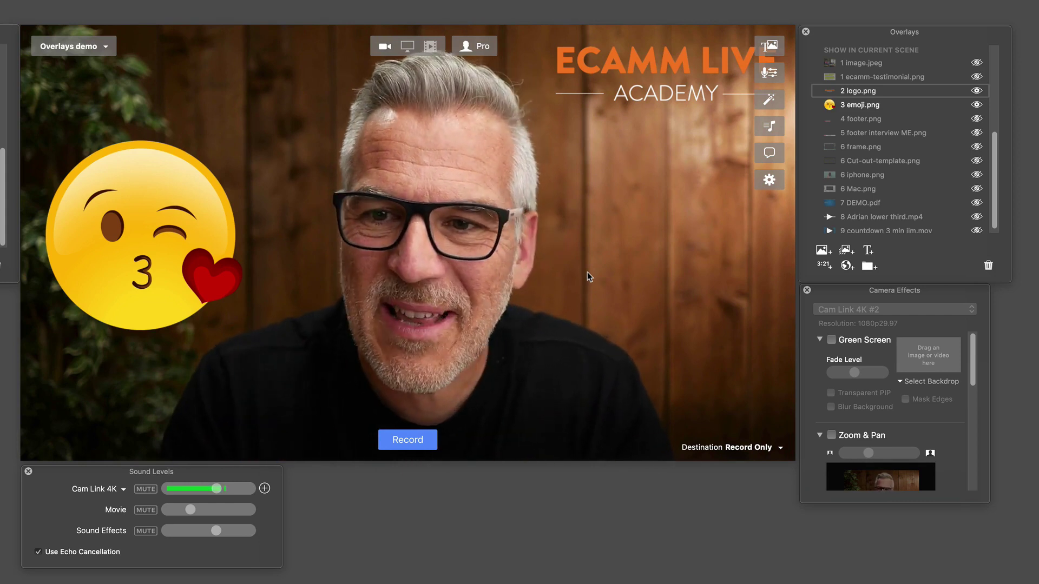
pyautogui.moveTo(942, 108)
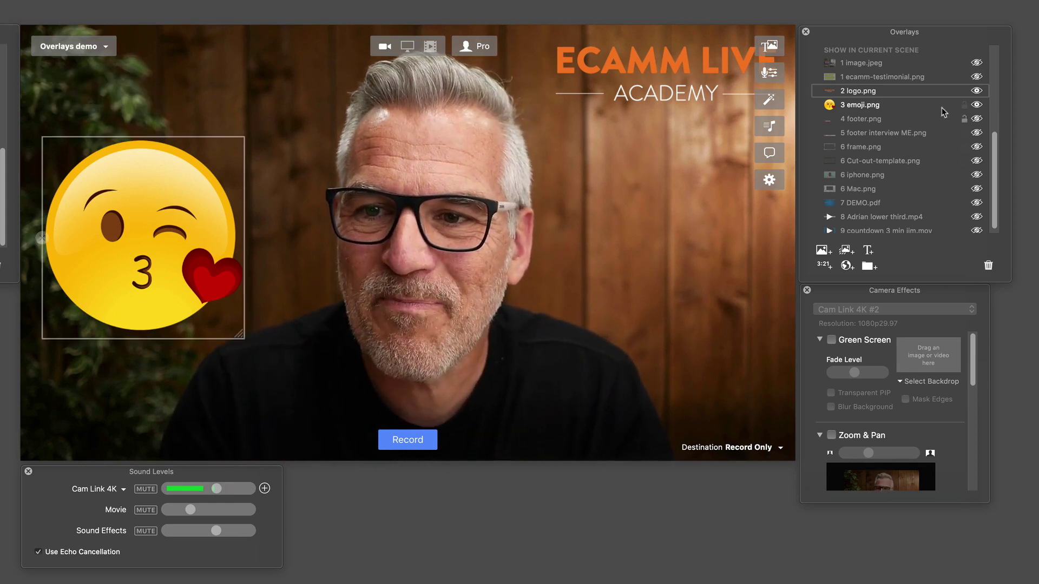
pyautogui.click(976, 105)
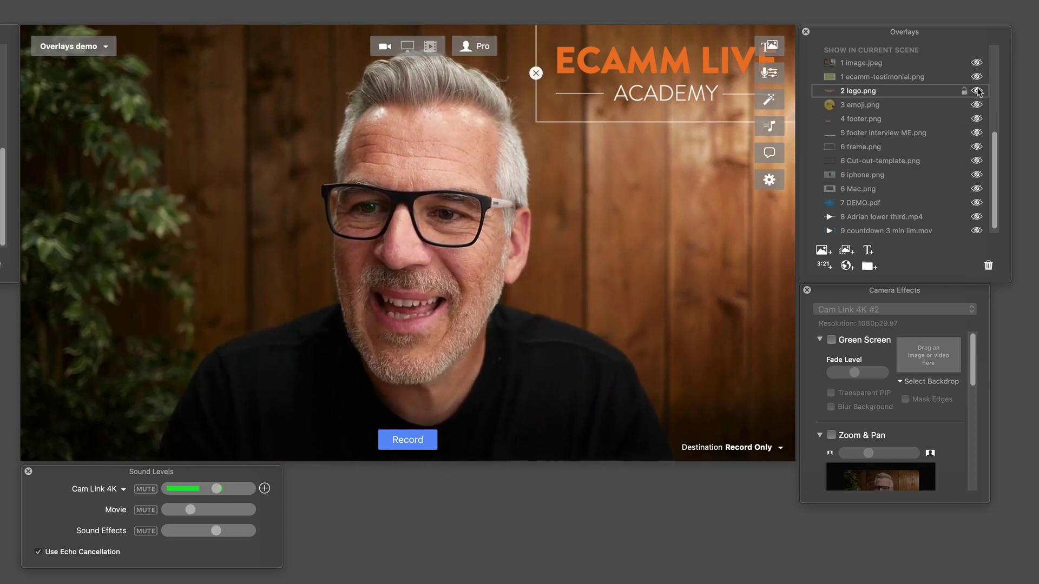
# Step: Preview the 4 footer.png, 5 footer interview ME.png and 6 frame.png overlays one at a time over the video
pyautogui.click(977, 120)
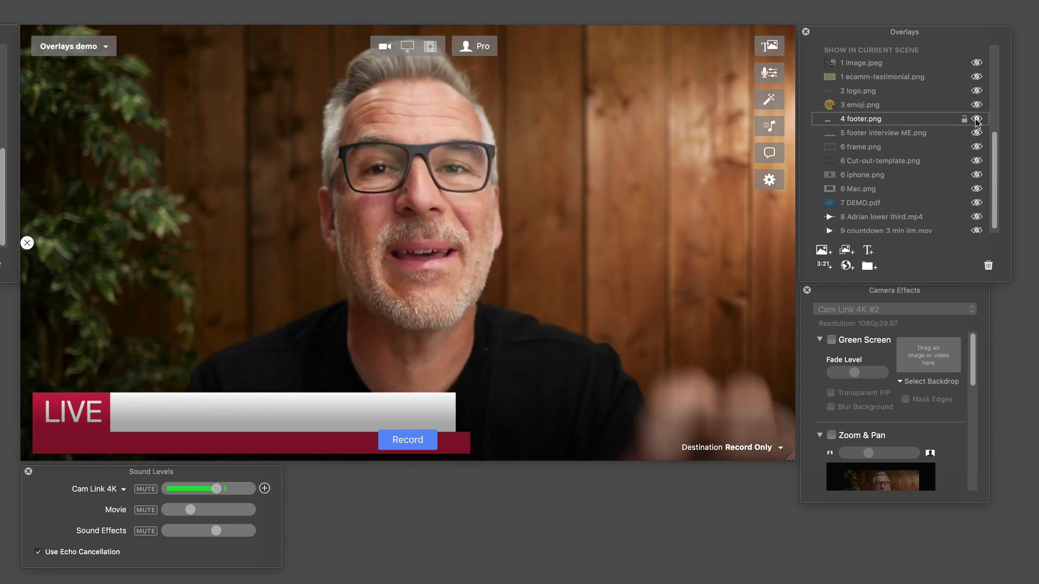
pyautogui.click(976, 119)
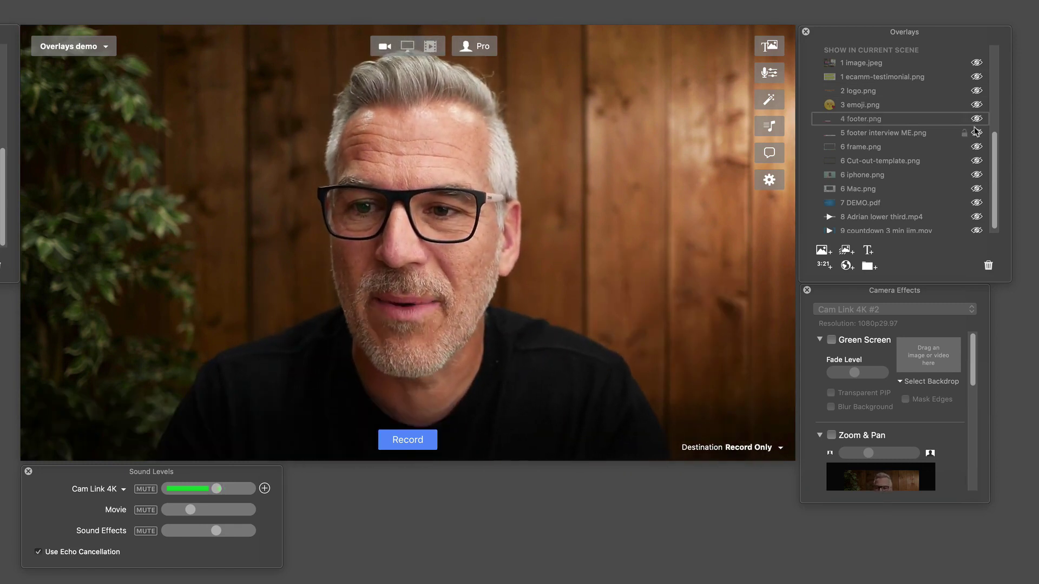
pyautogui.click(976, 133)
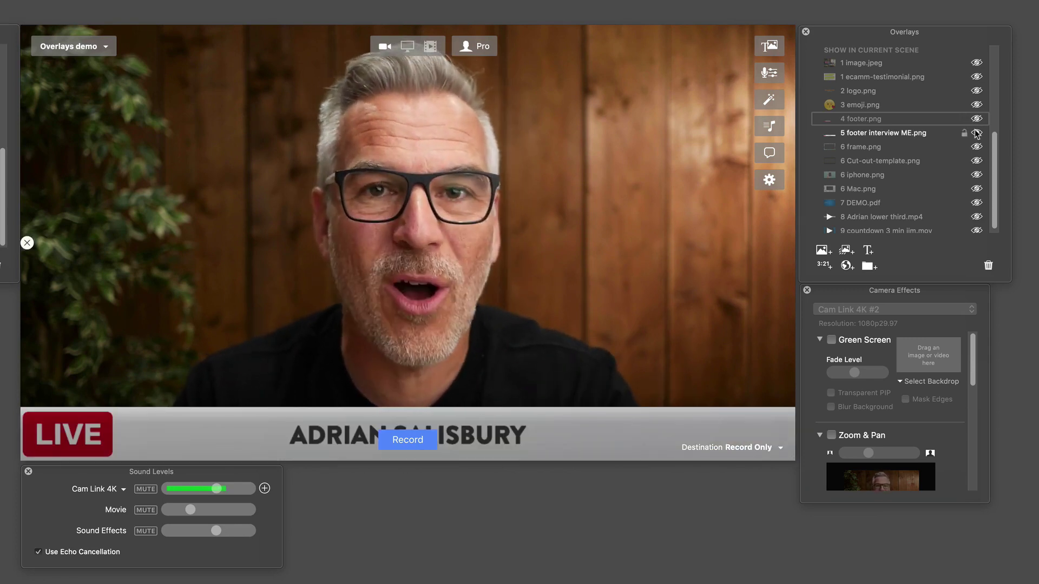
pyautogui.click(976, 134)
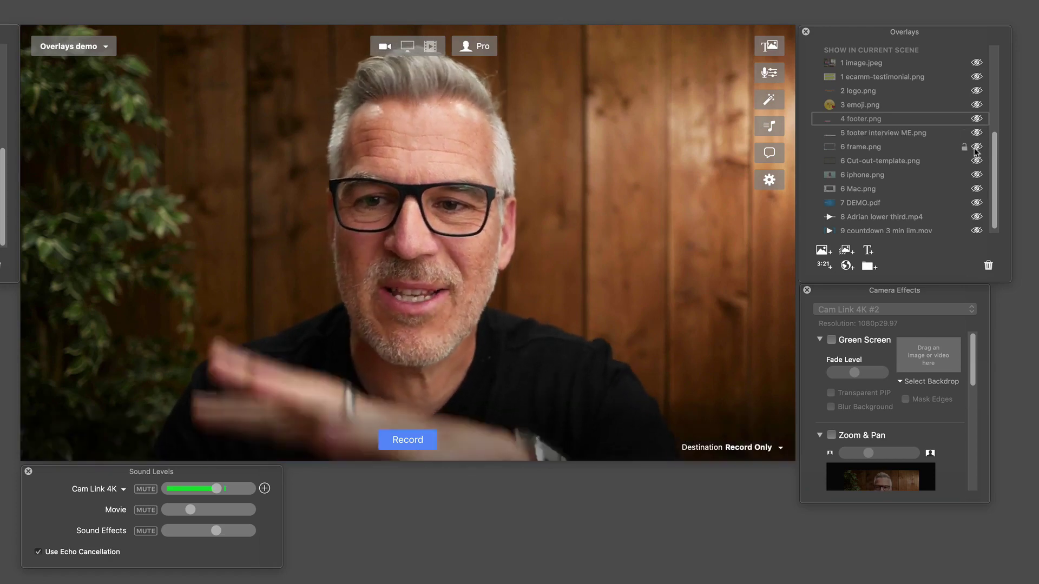
pyautogui.click(975, 147)
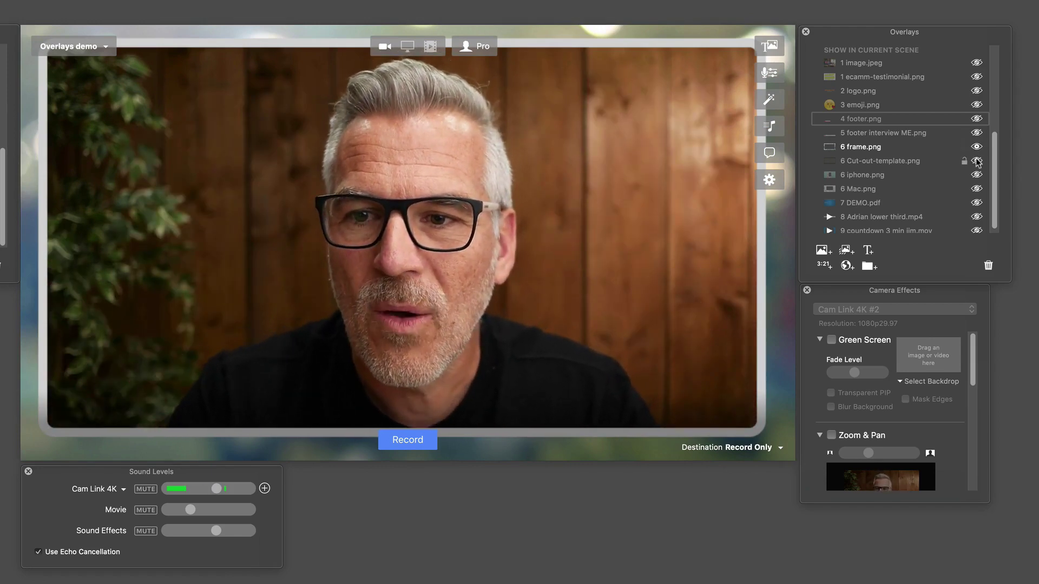
# Step: Show 6 Cut-out-template.png with the FaceTime Camera added as a second camera, and remove both from the scene again
pyautogui.click(976, 161)
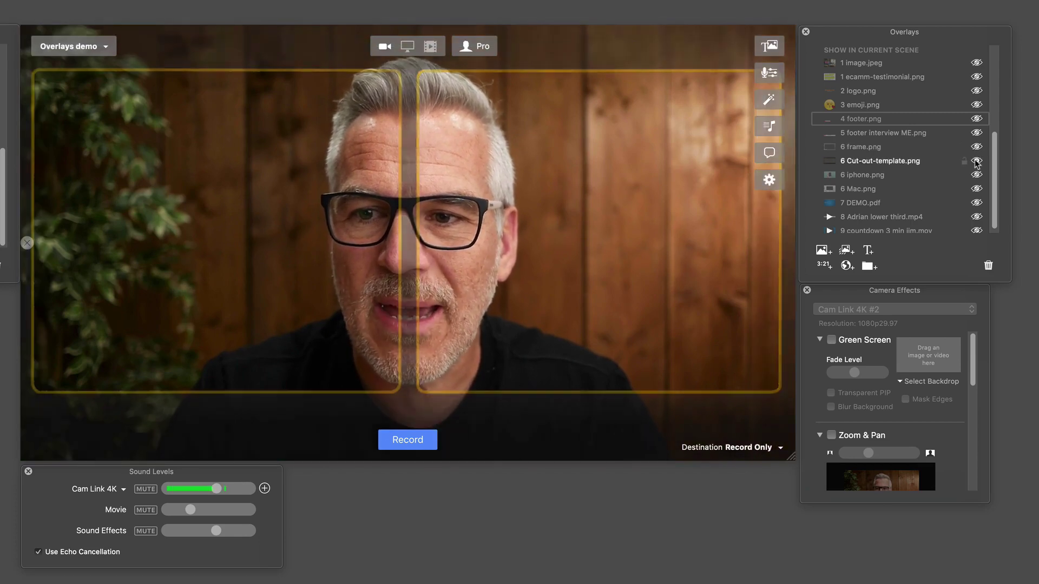
pyautogui.moveTo(690, 223)
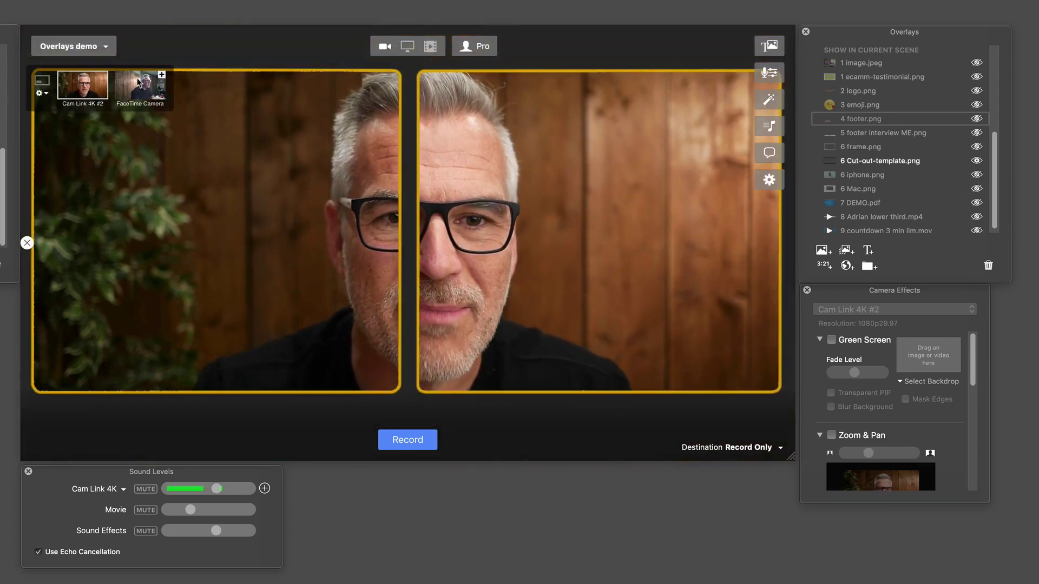
pyautogui.click(161, 75)
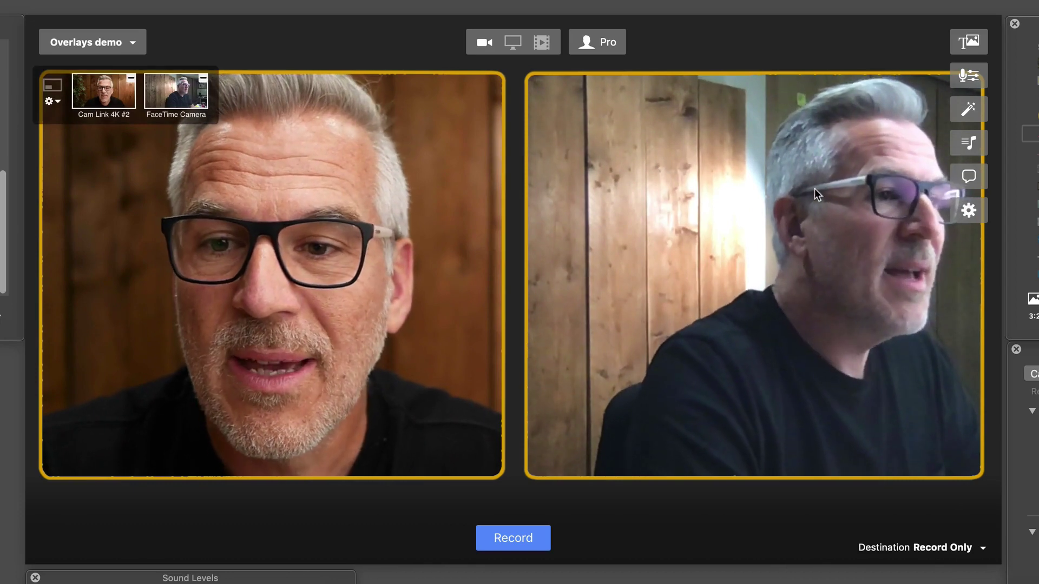
pyautogui.moveTo(144, 93)
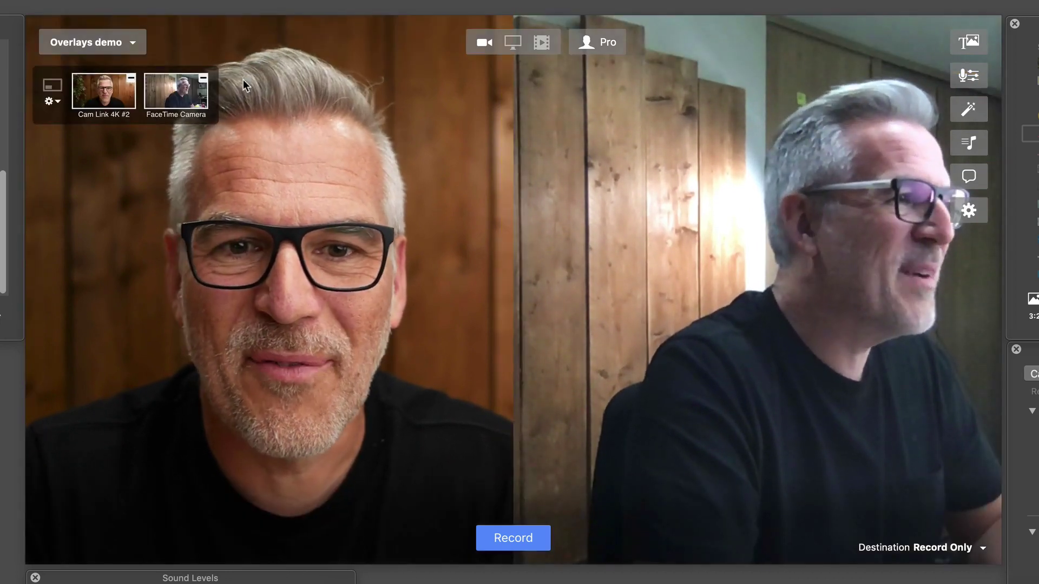
pyautogui.click(203, 78)
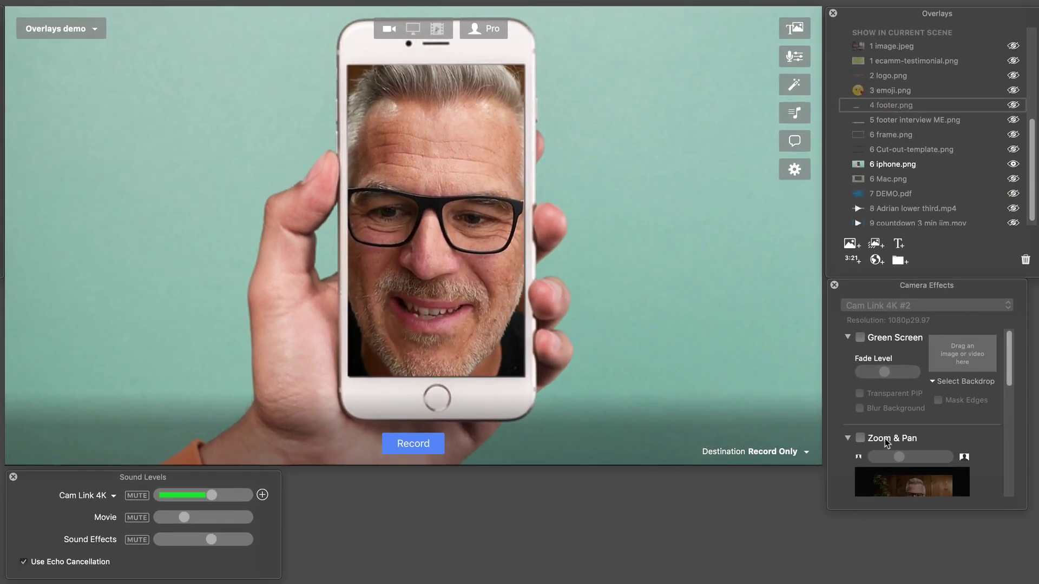
# Step: Turn on Zoom & Pan to fit the presenter inside the phone of the 6 iphone.png overlay, and hide that overlay
pyautogui.click(860, 437)
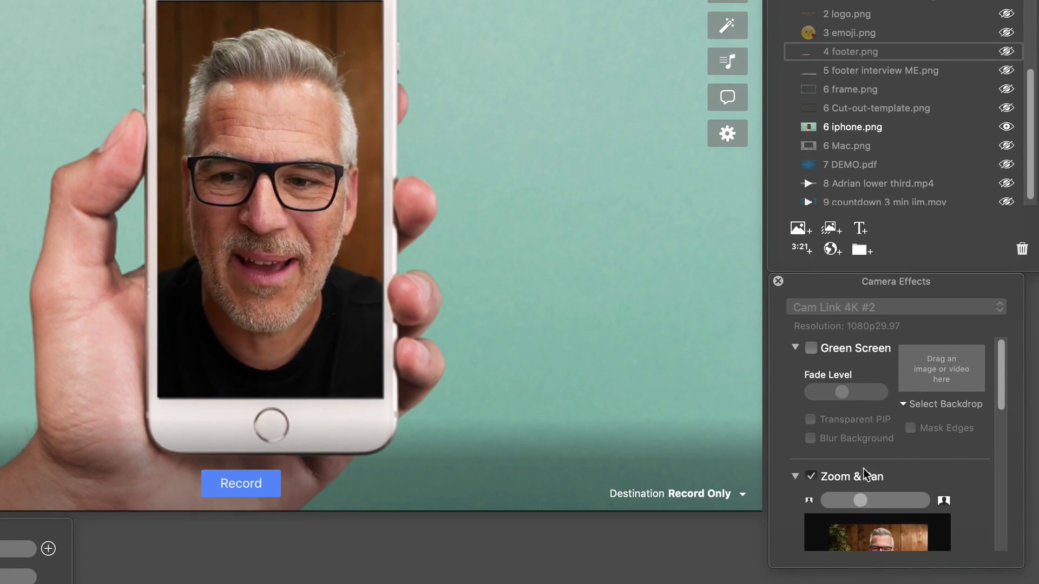
pyautogui.scroll(-4, 866, 487)
pyautogui.moveTo(867, 467); pyautogui.dragTo(866, 462)
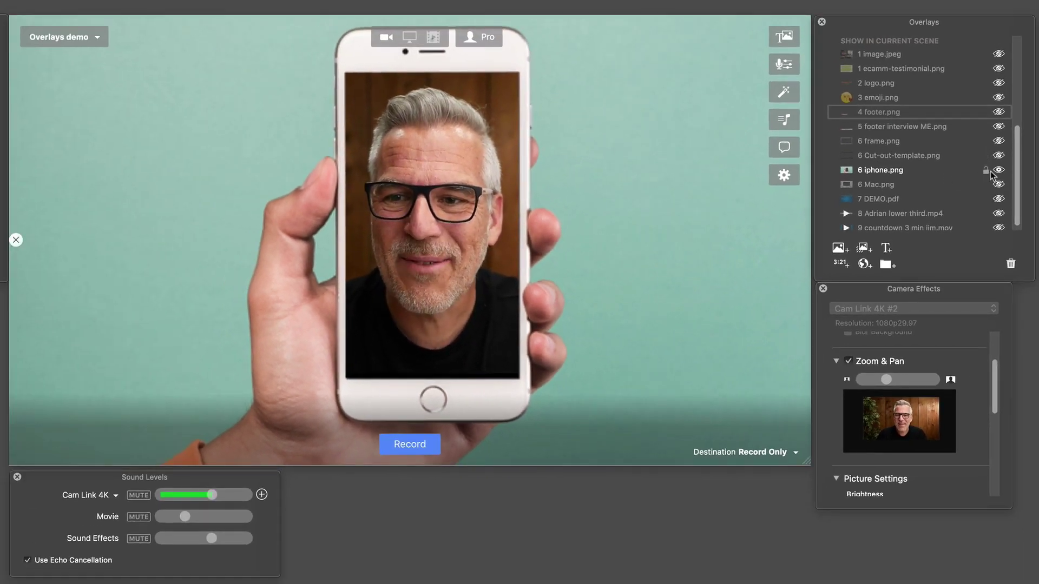
pyautogui.click(998, 171)
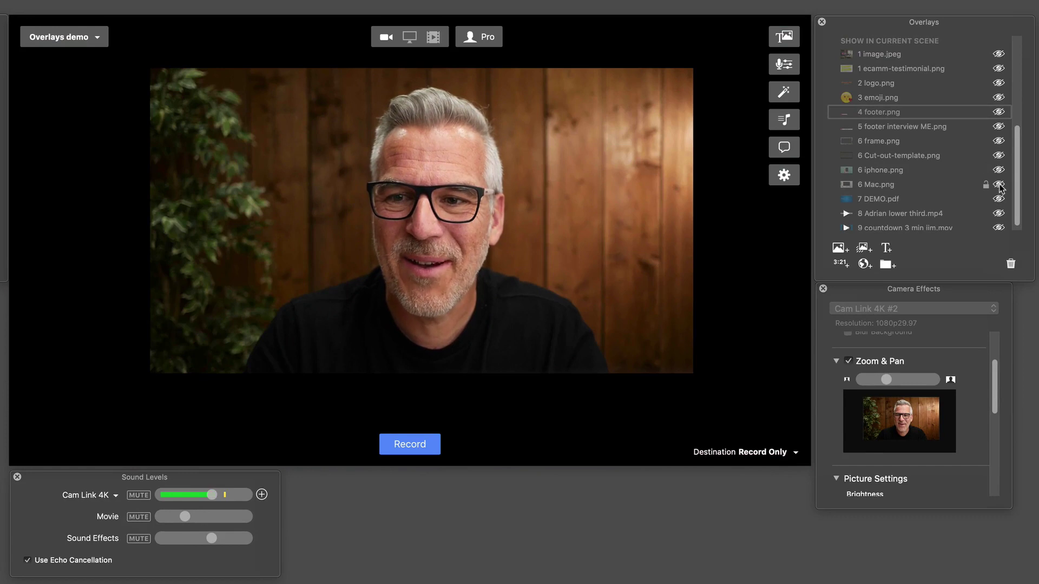
# Step: Show the 6 Mac.png overlay and adjust the Zoom & Pan amount to fit the presenter inside its screen
pyautogui.click(998, 184)
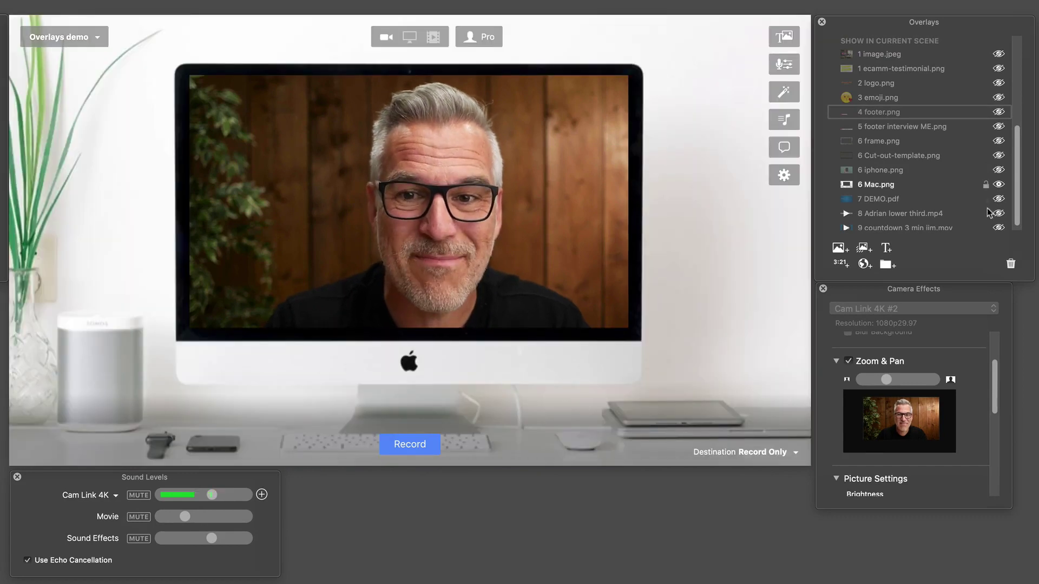
pyautogui.moveTo(887, 381)
pyautogui.mouseDown()
pyautogui.moveTo(879, 383)
pyautogui.moveTo(891, 412)
pyautogui.moveTo(885, 384)
pyautogui.mouseUp()
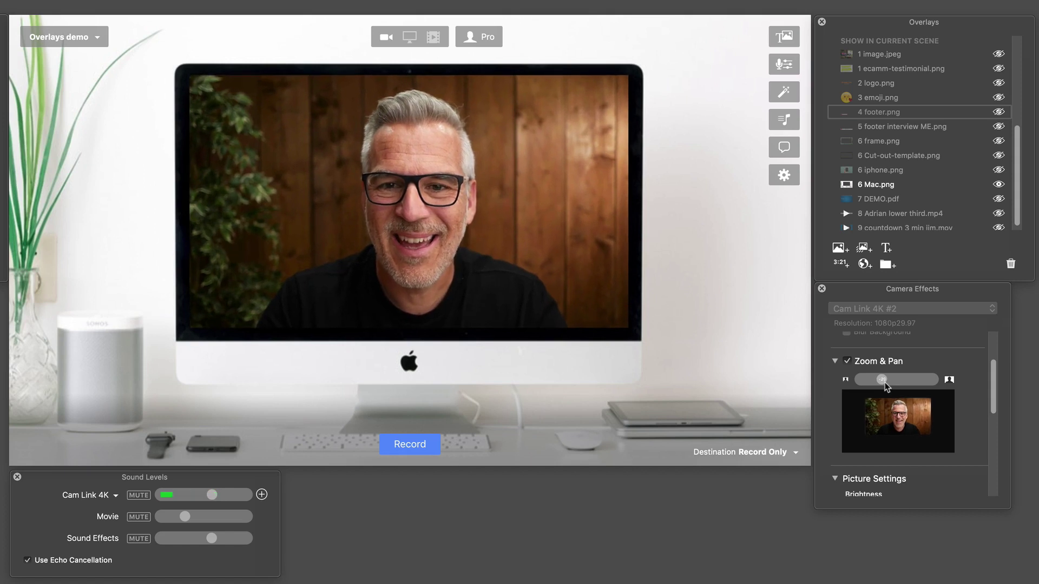
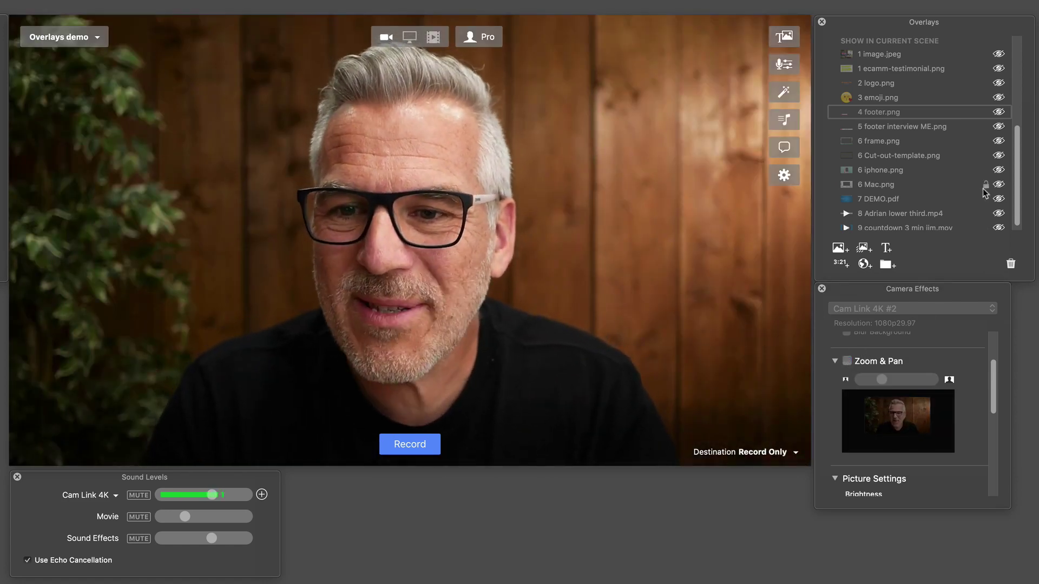
# Step: Show the 7 DEMO.pdf overlay, advance it to page 4 and return to page 2
pyautogui.click(998, 199)
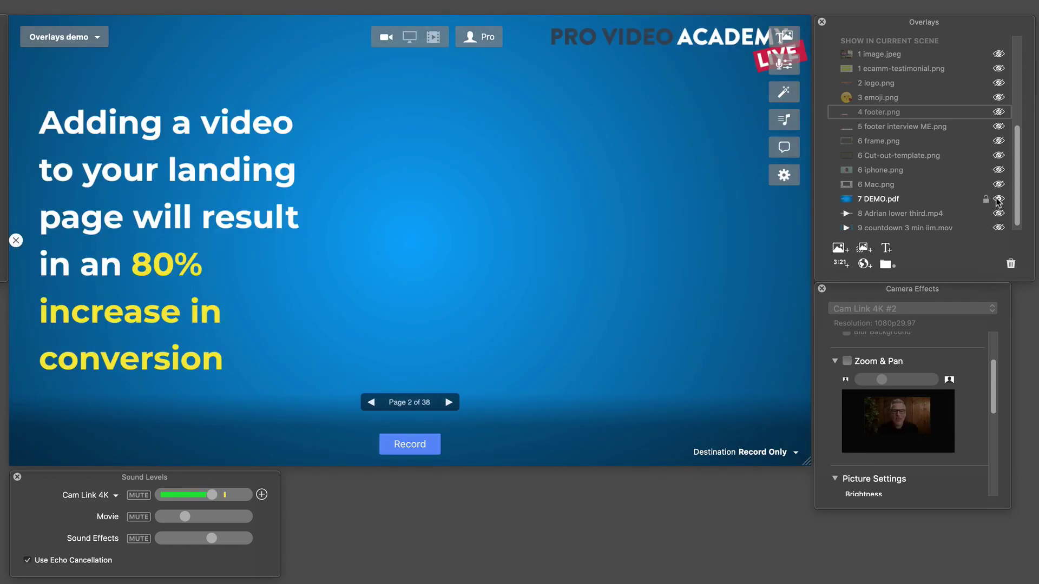
pyautogui.click(448, 403)
pyautogui.click(448, 403)
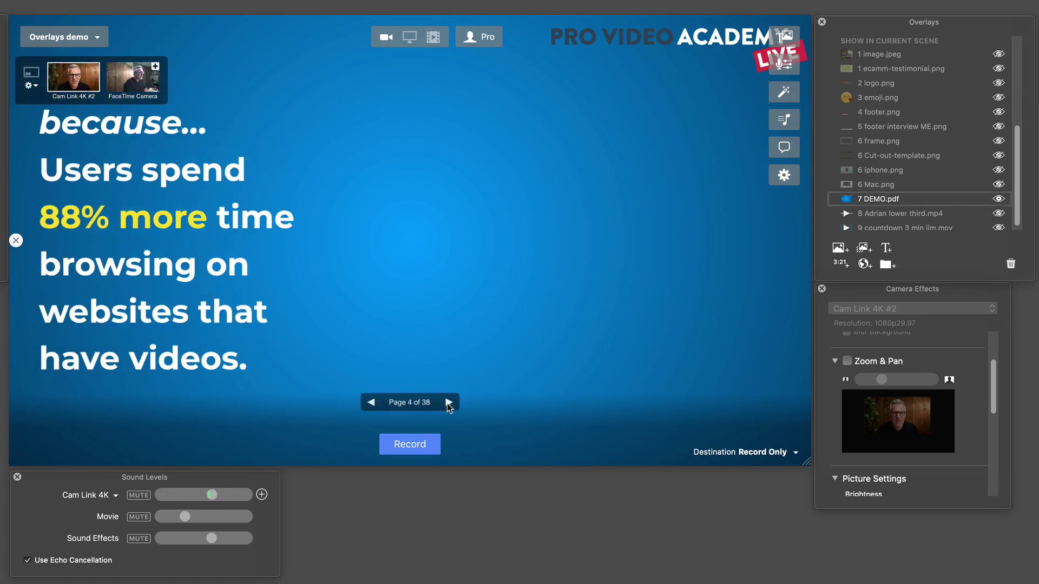
pyautogui.click(371, 403)
pyautogui.click(371, 403)
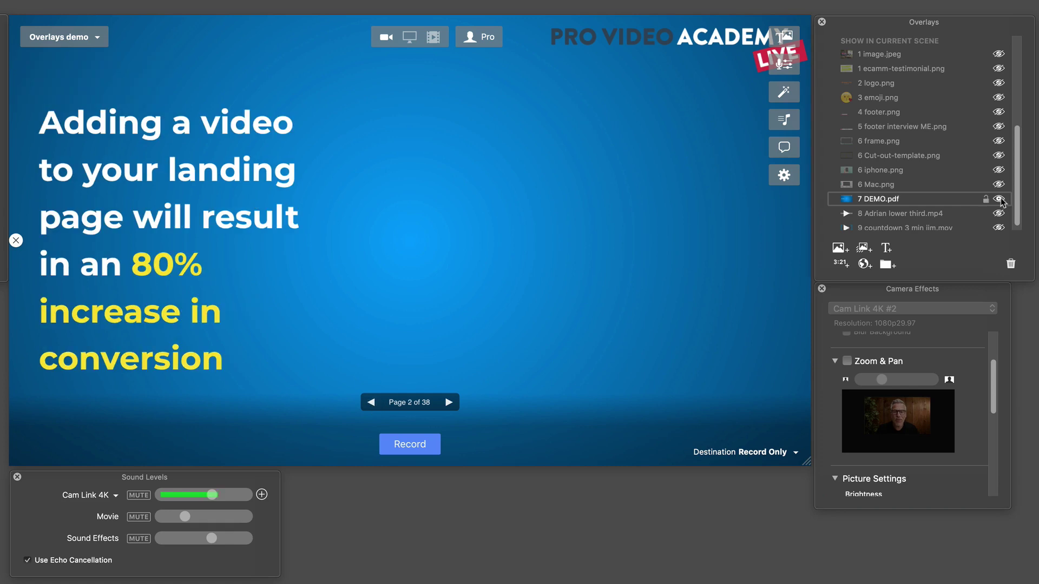
# Step: Switch the scene to screen sharing with the camera as a picture-in-picture over the slide, and toggle the picture-in-picture off and on
pyautogui.moveTo(610, 273)
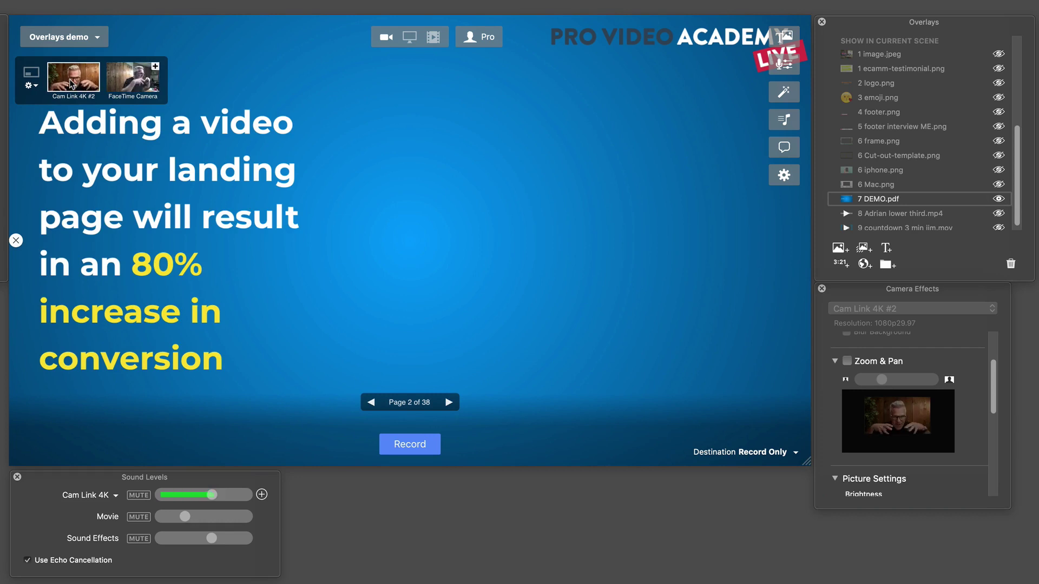
pyautogui.click(409, 36)
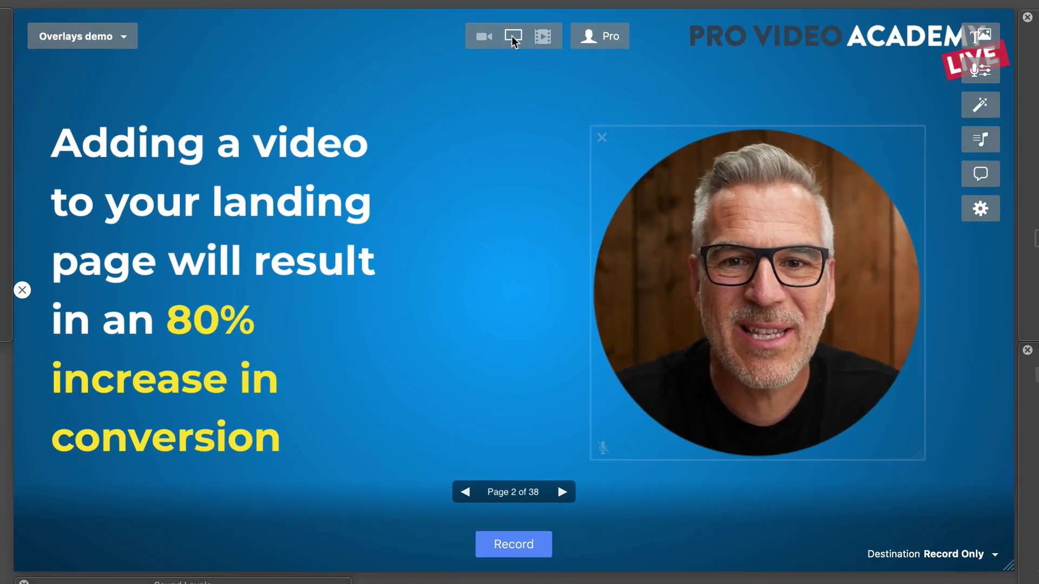
pyautogui.click(511, 36)
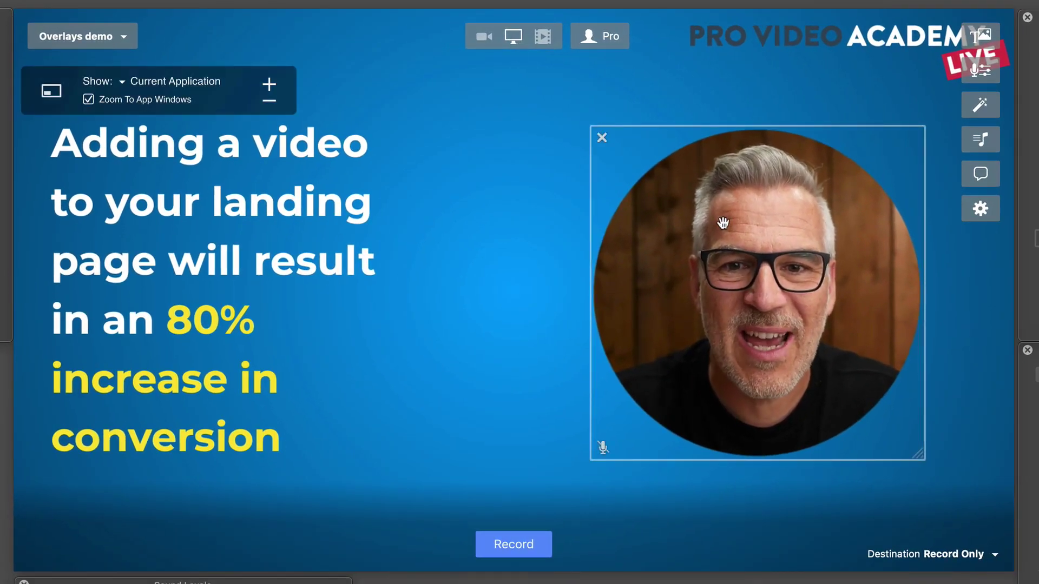
pyautogui.click(50, 92)
pyautogui.click(49, 92)
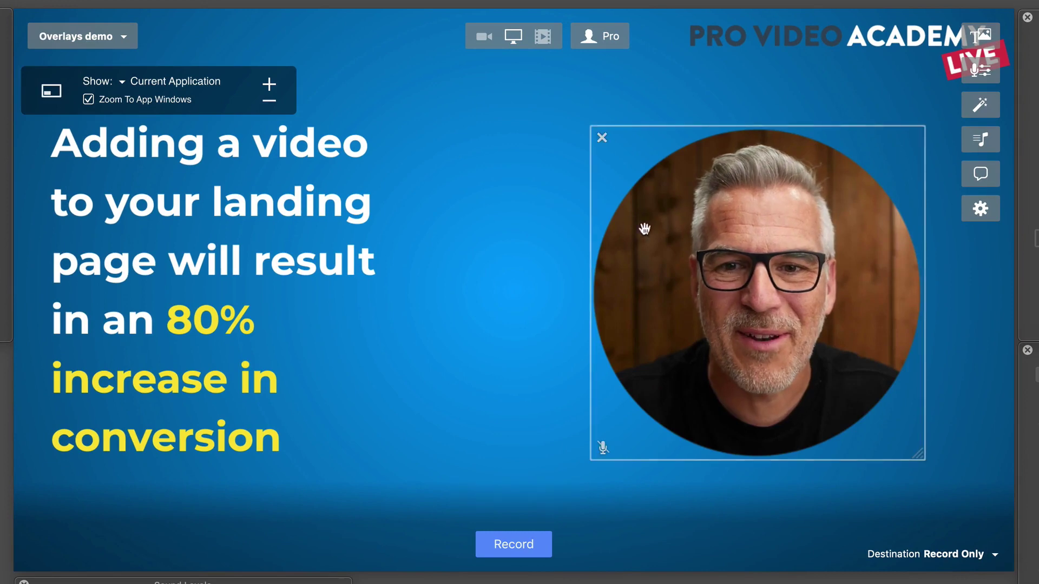
# Step: Change the camera picture-in-picture to Wide (16:9) and back to Round, and move it to the empty area beside the slide text
pyautogui.rightClick(800, 311)
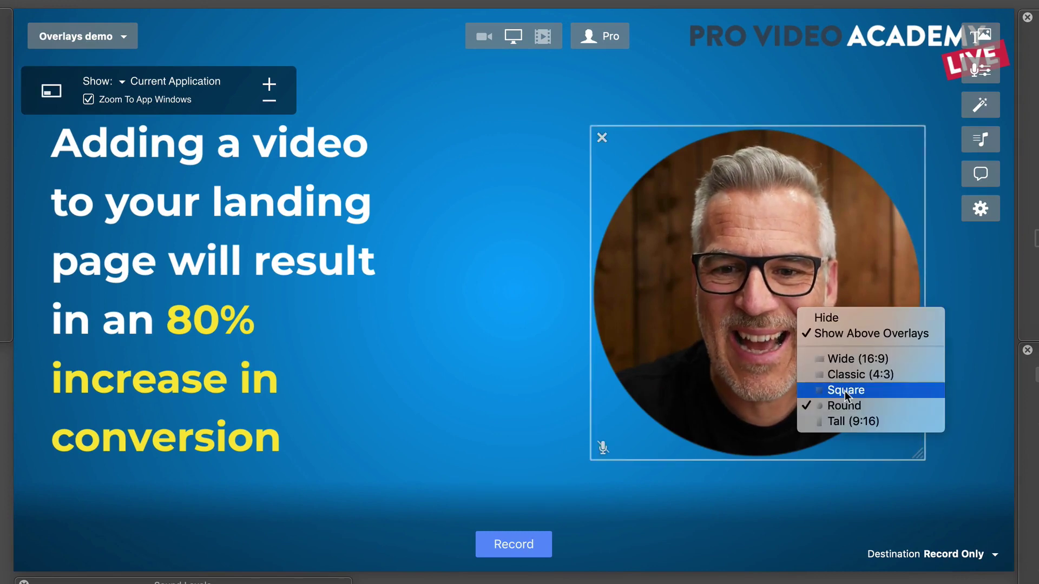
pyautogui.click(839, 359)
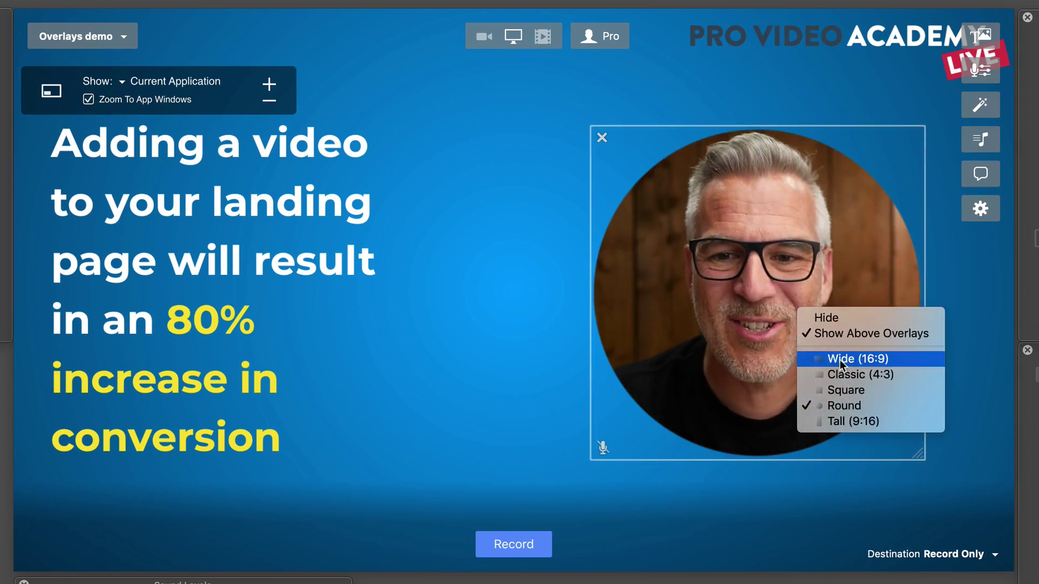
pyautogui.rightClick(787, 326)
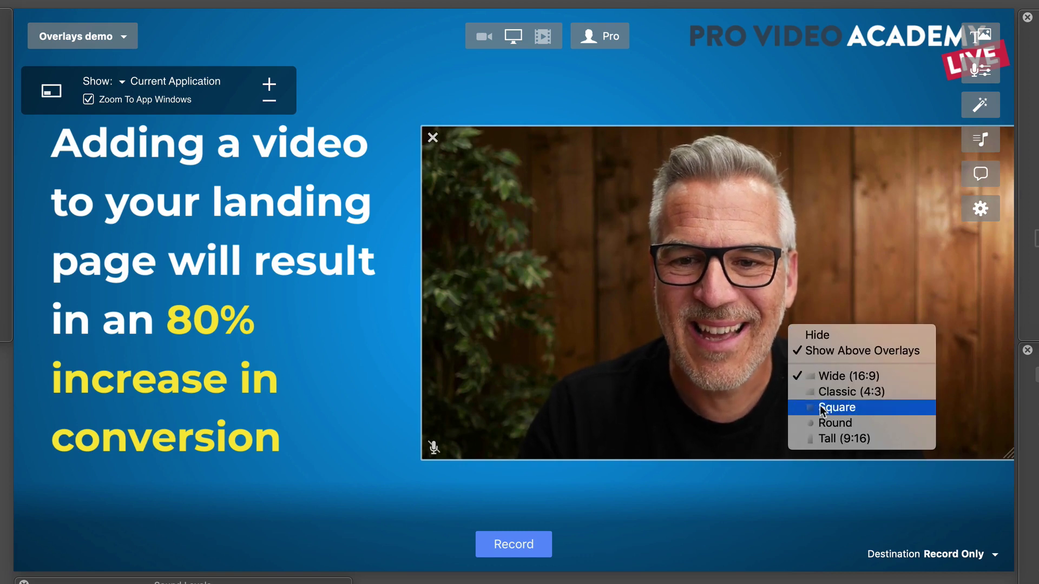
pyautogui.click(827, 423)
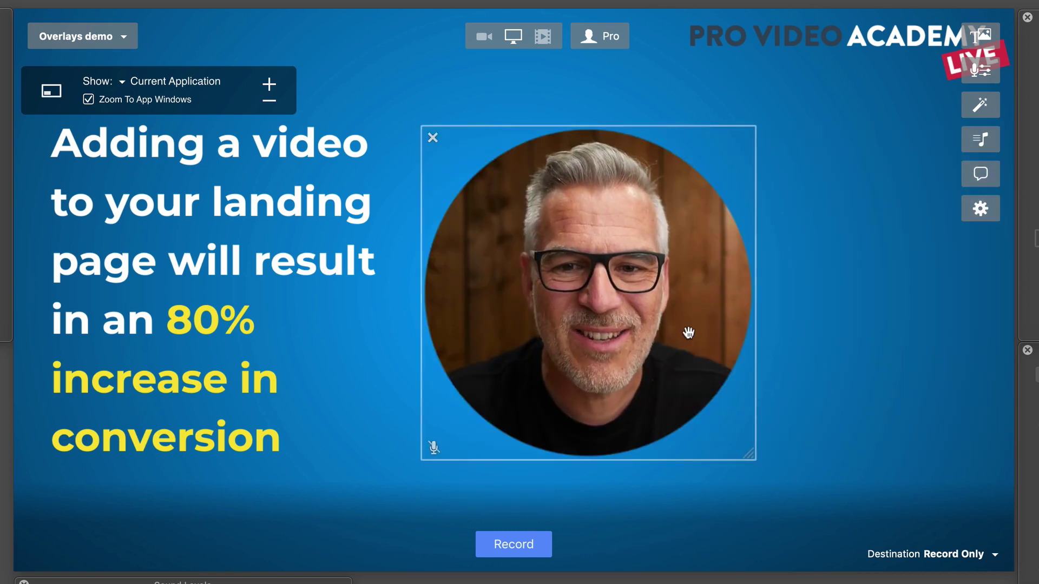
pyautogui.moveTo(684, 331); pyautogui.dragTo(871, 329)
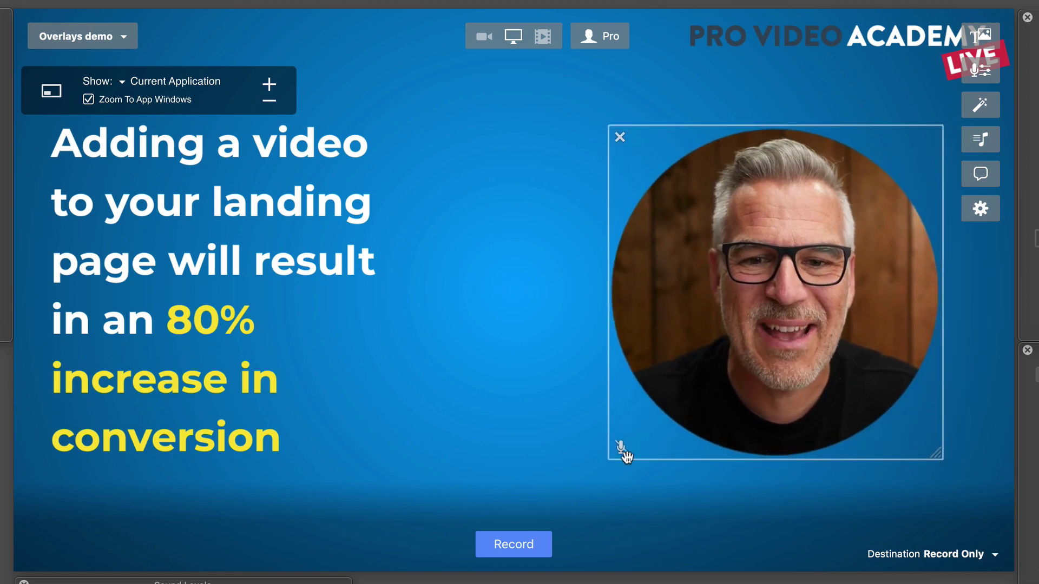
# Step: Advance the 7 DEMO.pdf overlay to page 4, and hide it in the camera view
pyautogui.moveTo(468, 475)
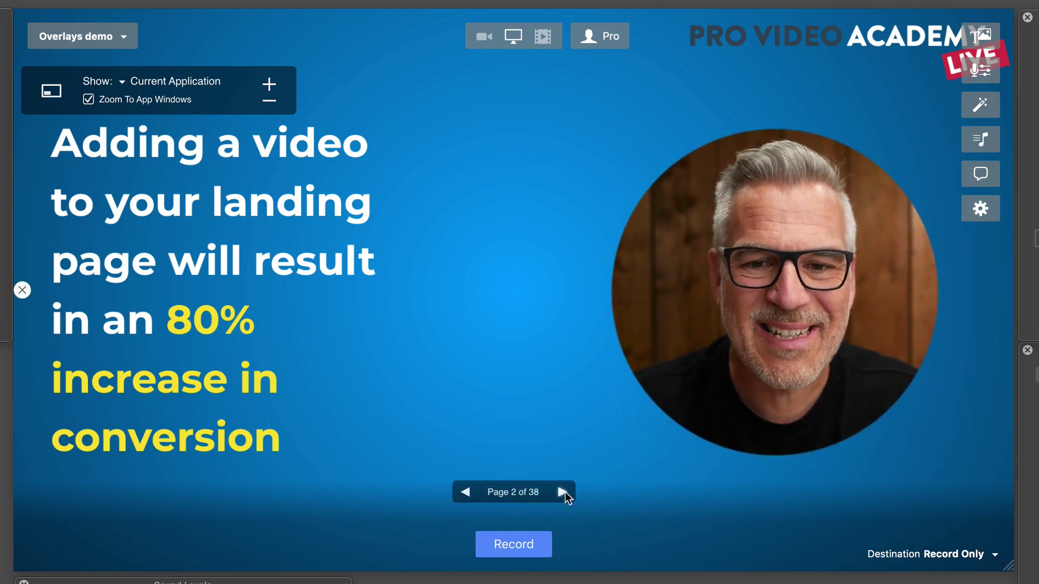
pyautogui.click(565, 491)
pyautogui.click(564, 492)
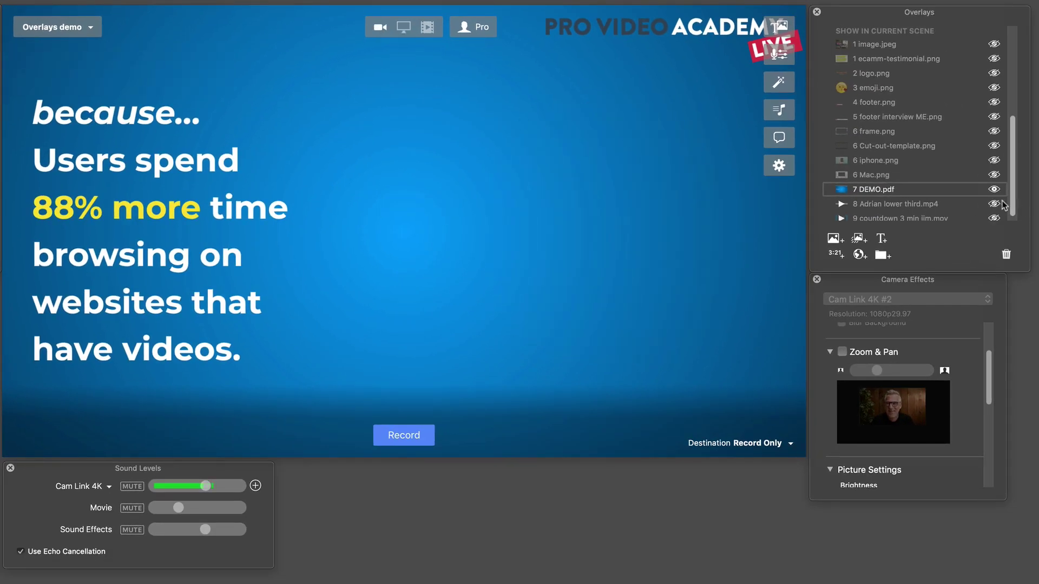
pyautogui.click(994, 190)
pyautogui.scroll(-1, 937, 162)
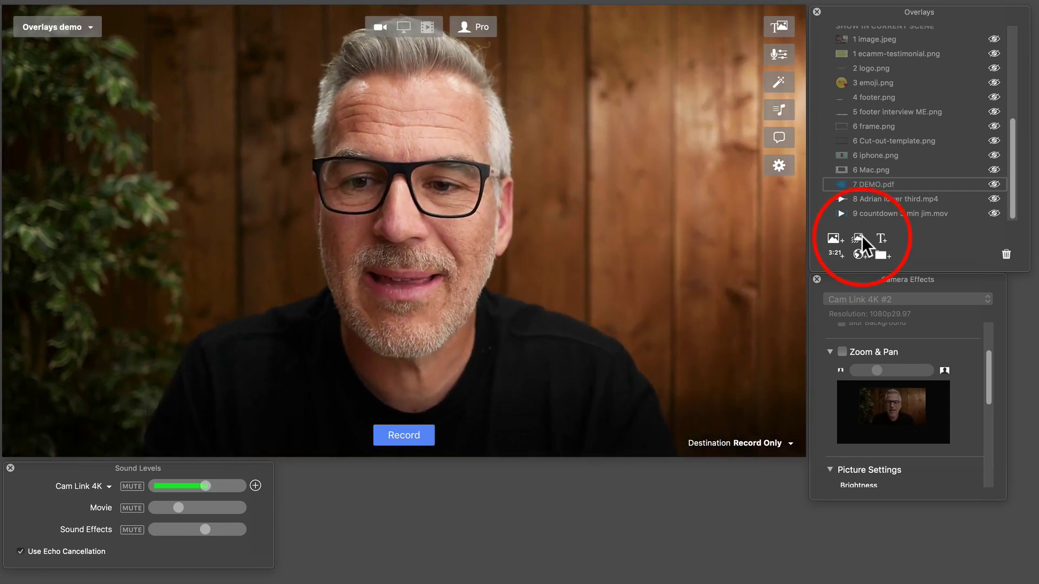
# Step: Look through the Downloads folder for a movie file to use as a new animated overlay
pyautogui.click(860, 237)
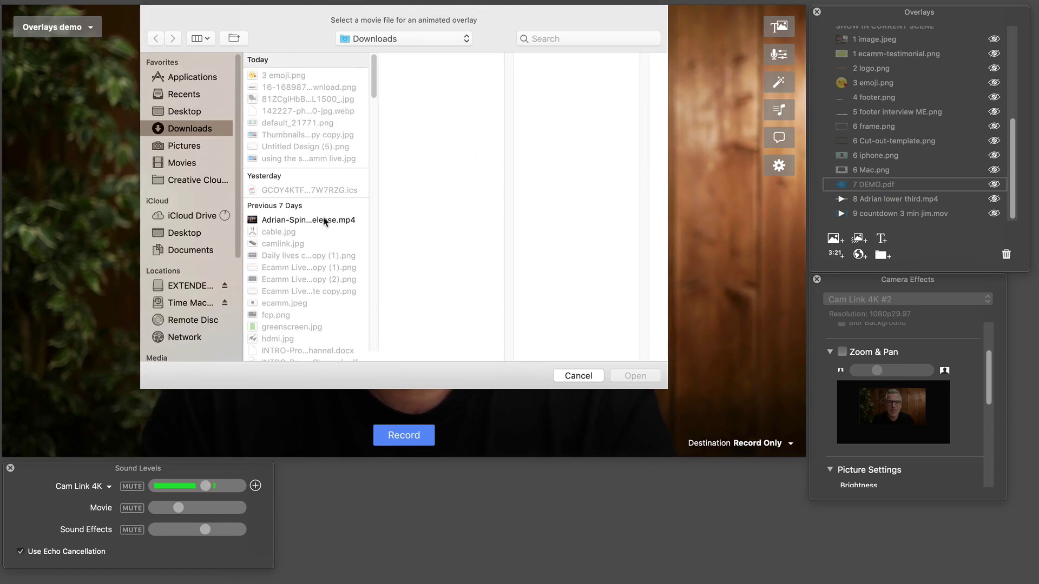
pyautogui.scroll(-10, 324, 223)
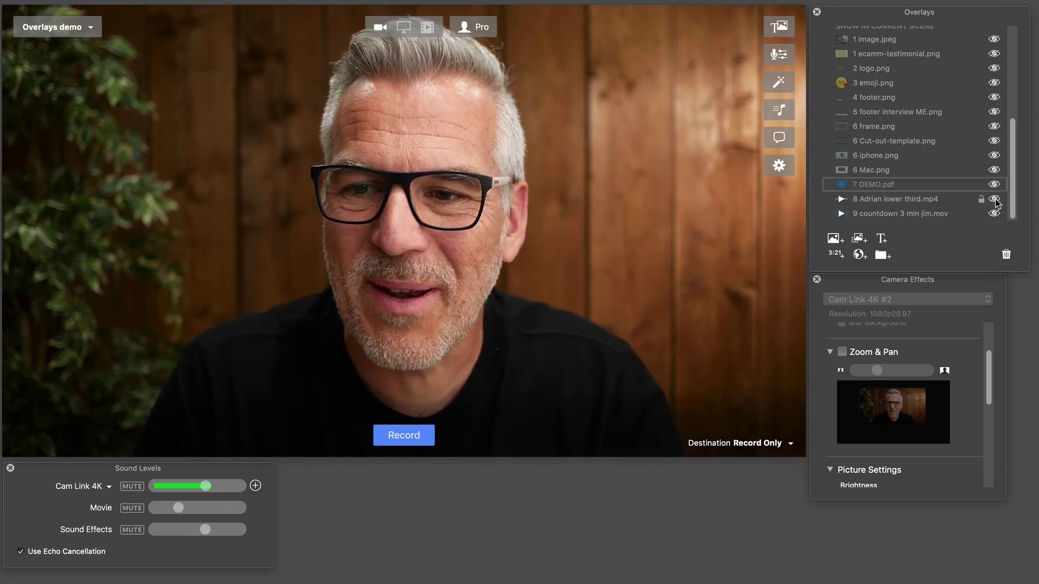
# Step: Show the animated lower-third overlay, set it to Loop when finished, and hide it
pyautogui.click(993, 199)
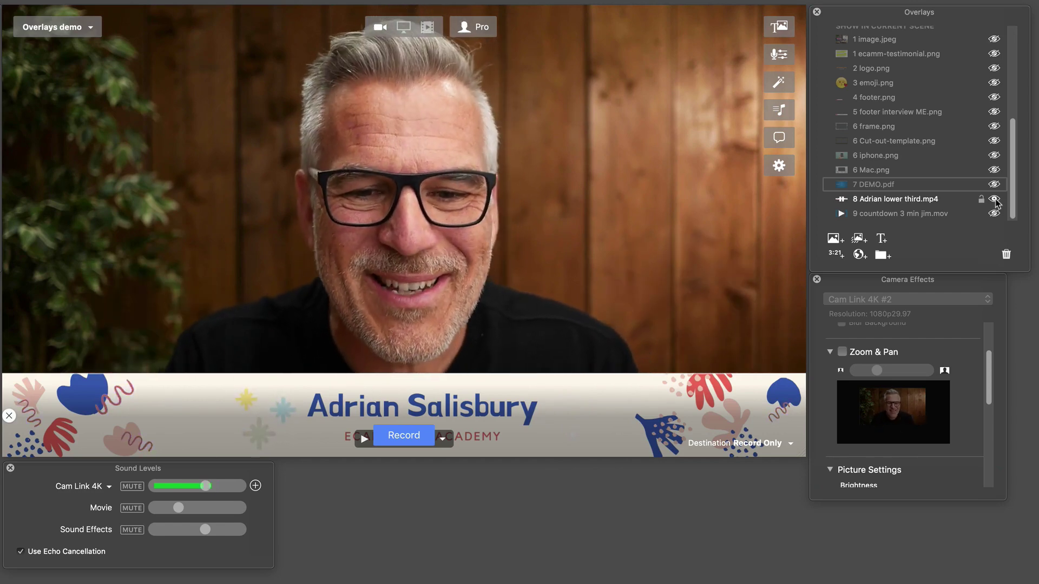
pyautogui.click(442, 439)
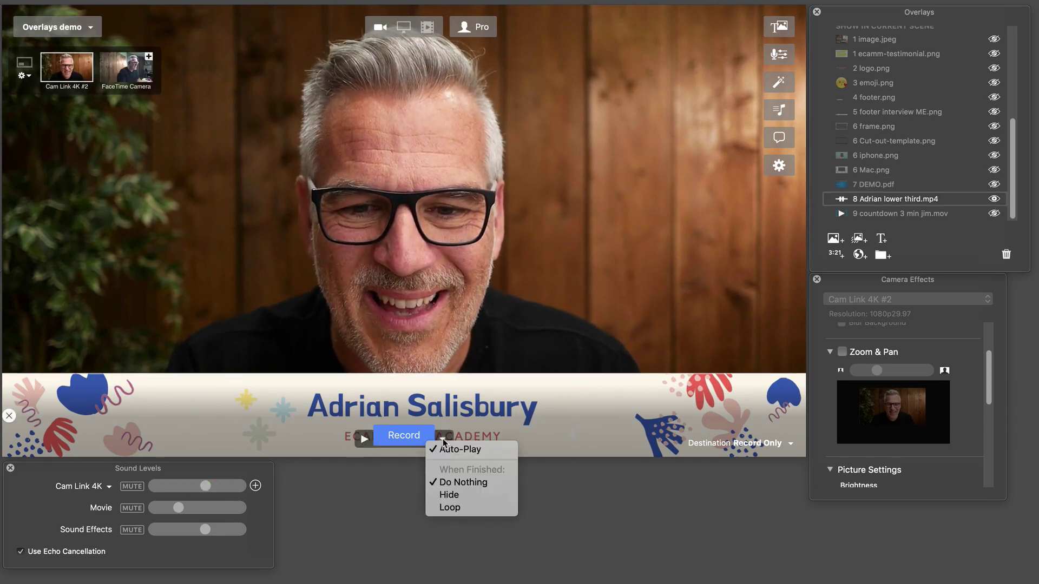
pyautogui.click(450, 507)
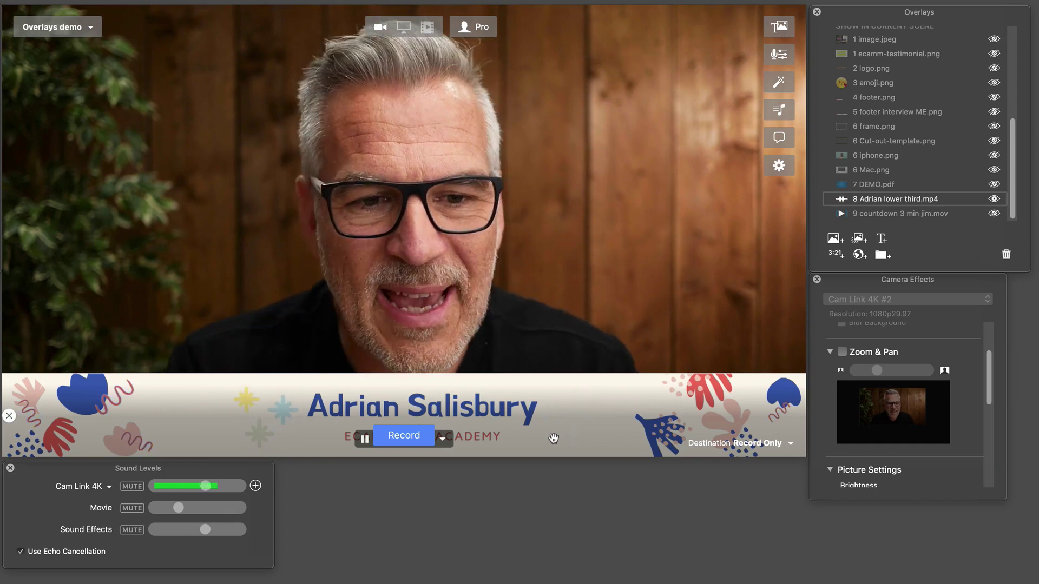
pyautogui.moveTo(83, 440)
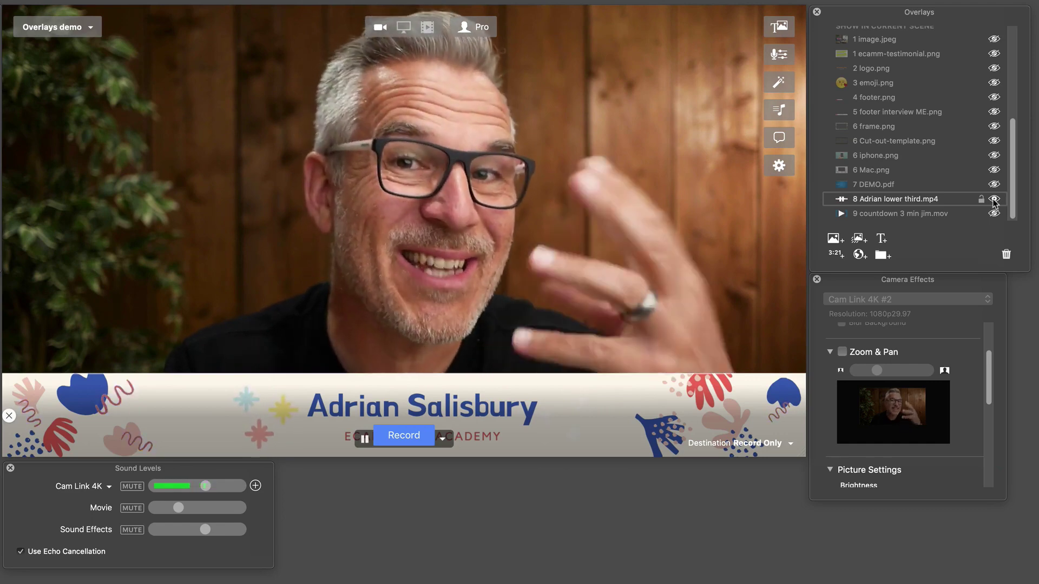
pyautogui.click(994, 199)
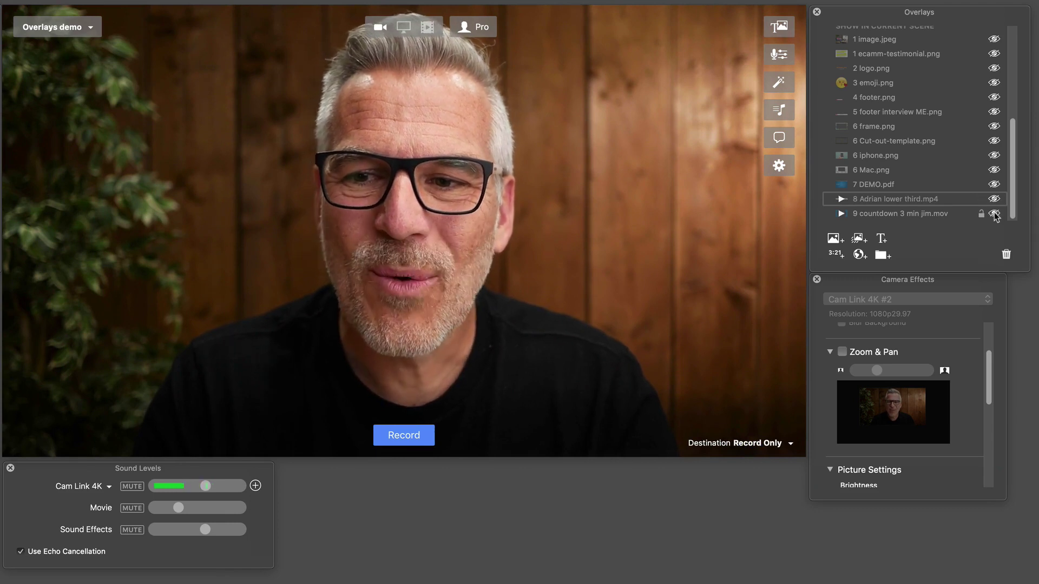
# Step: Preview the 3-minute countdown movie overlay over the camera video and hide it again
pyautogui.click(994, 214)
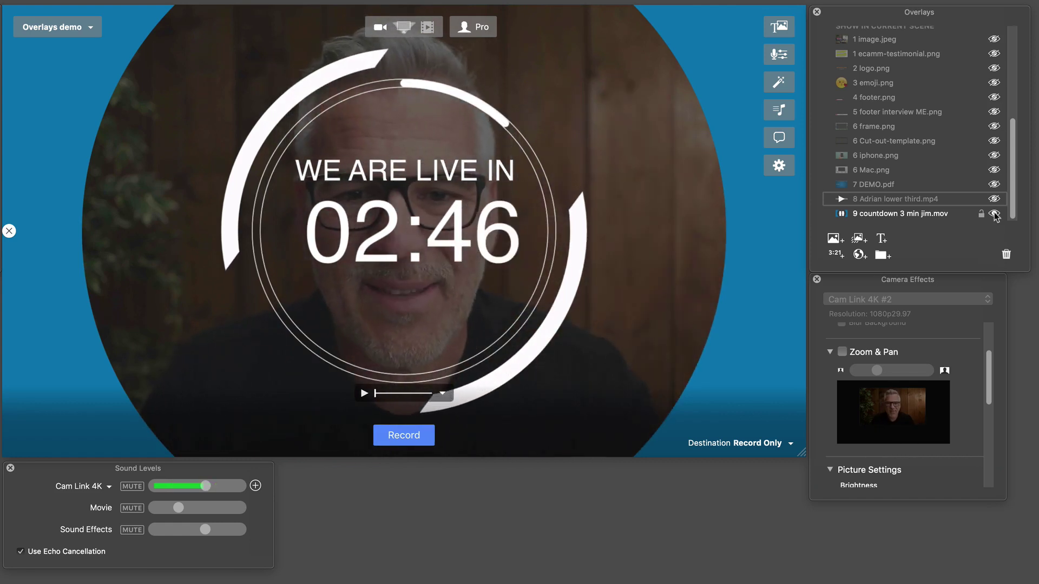
pyautogui.moveTo(997, 215)
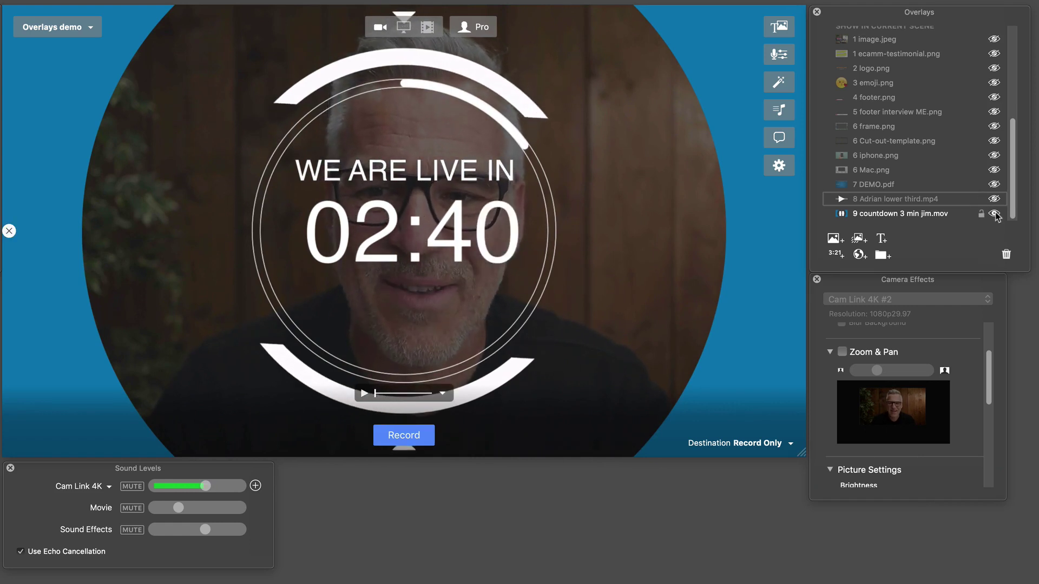
pyautogui.click(994, 213)
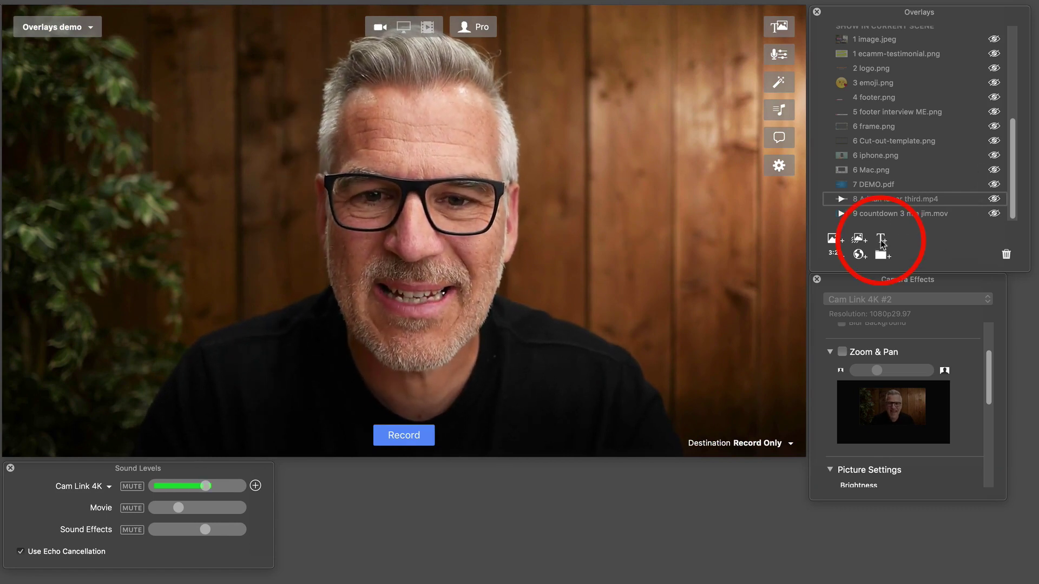
# Step: Start a new text overlay and replace its placeholder text with the presenter's full name
pyautogui.click(880, 239)
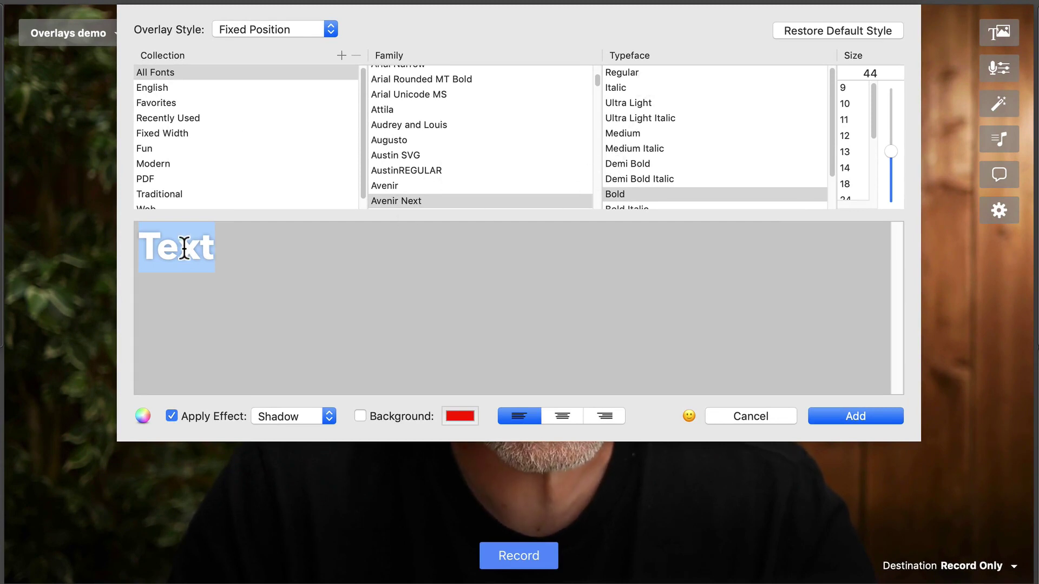
pyautogui.write('Adrian Salisbury')
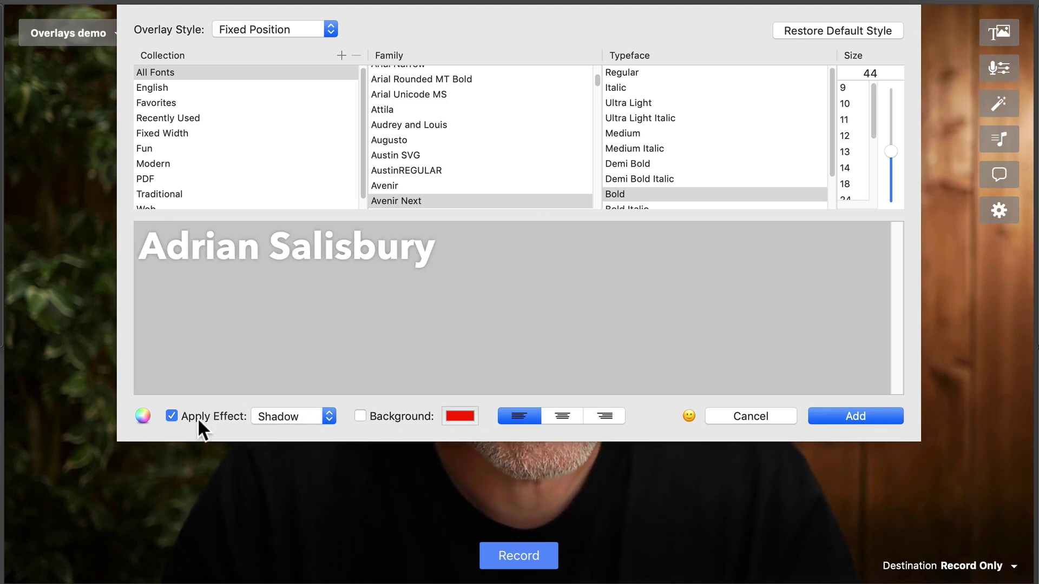
# Step: Toggle the text effect off and on, try Light Glow, and set the effect back to Shadow
pyautogui.click(168, 414)
pyautogui.click(167, 414)
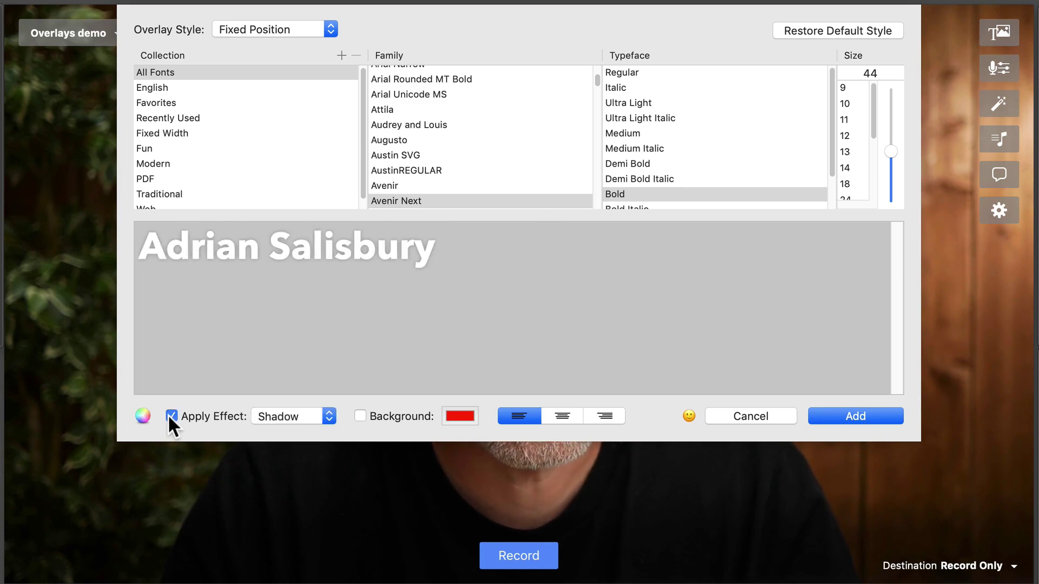
pyautogui.click(264, 416)
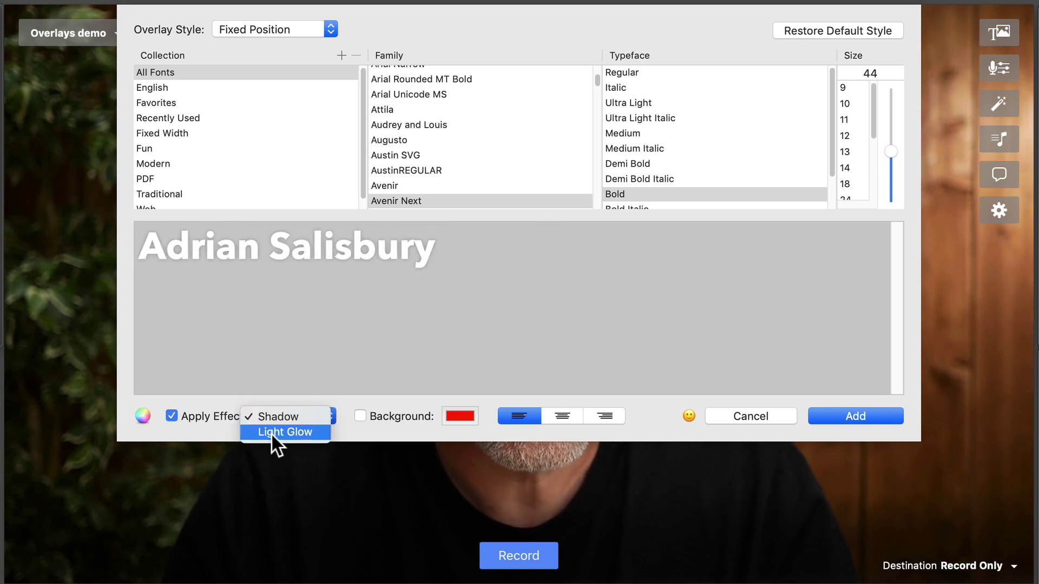
pyautogui.click(271, 433)
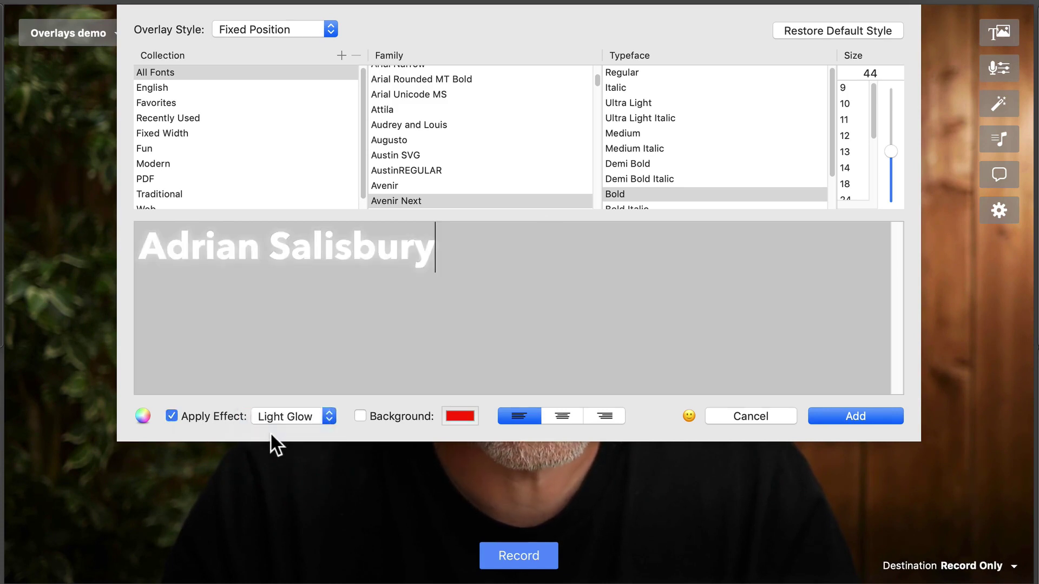
pyautogui.click(261, 414)
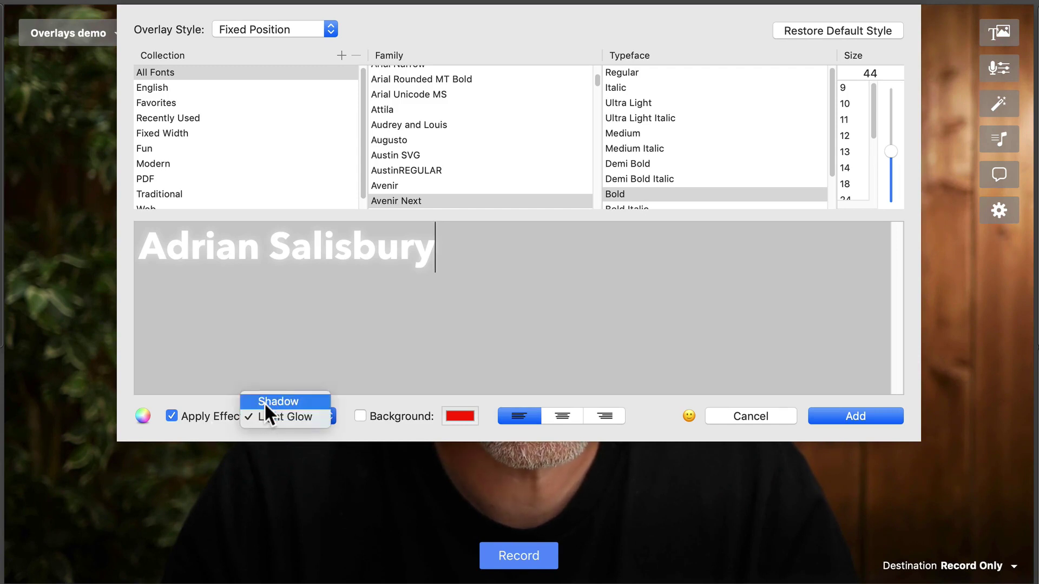
pyautogui.click(264, 401)
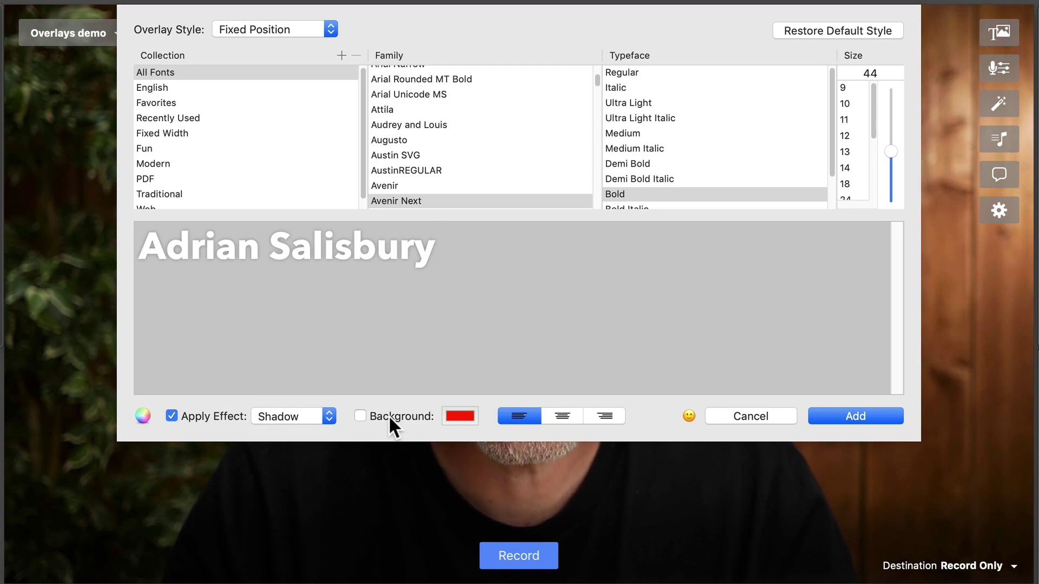
# Step: Add the name text overlay to the scene, scale it down slightly and place it at the bottom centre of the video
pyautogui.click(856, 416)
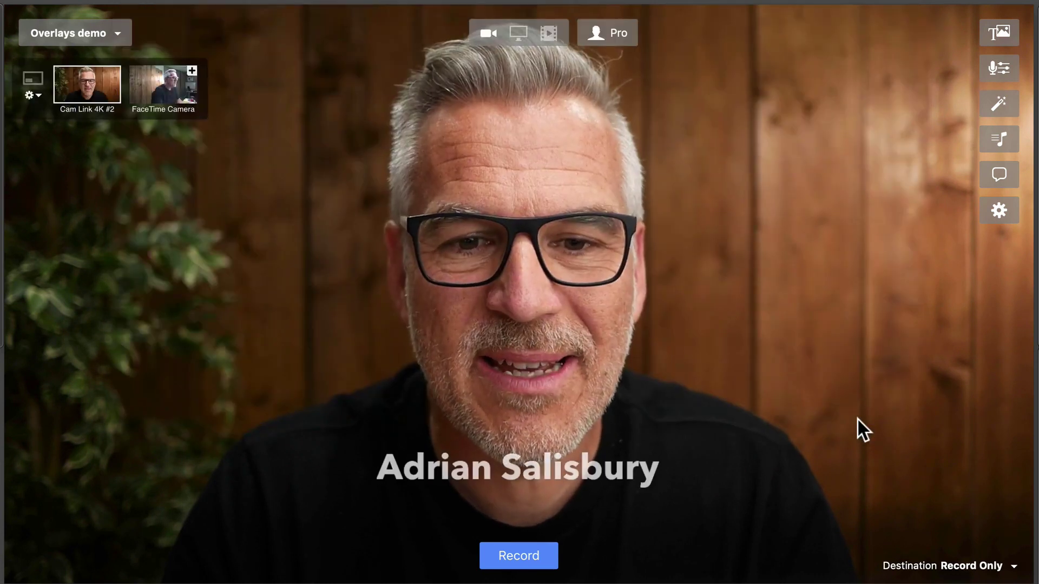
pyautogui.moveTo(634, 460)
pyautogui.moveTo(634, 461); pyautogui.dragTo(351, 420)
pyautogui.moveTo(417, 447); pyautogui.dragTo(377, 445)
pyautogui.moveTo(316, 420); pyautogui.dragTo(315, 533)
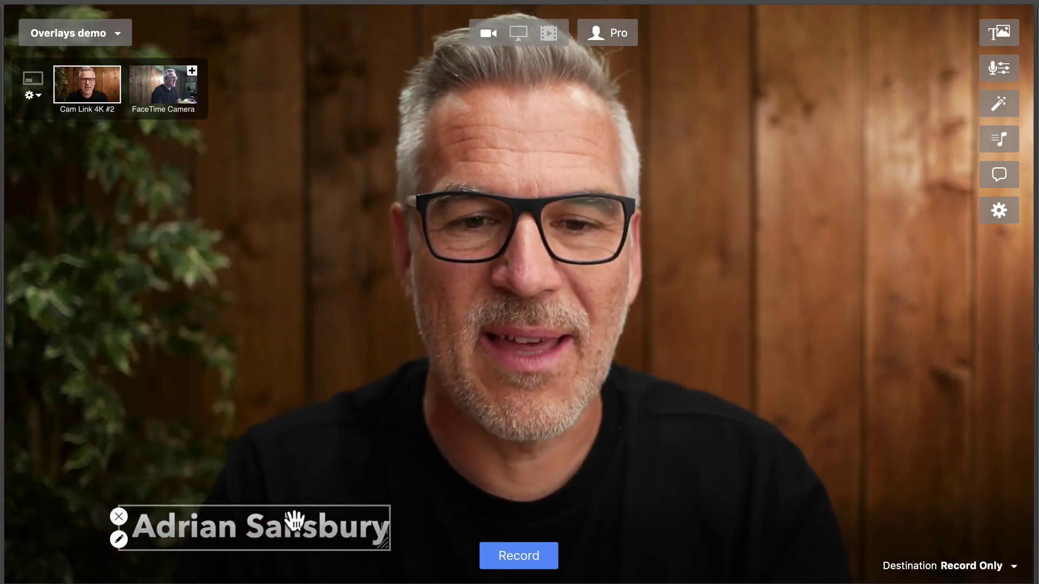
pyautogui.moveTo(290, 521); pyautogui.dragTo(549, 521)
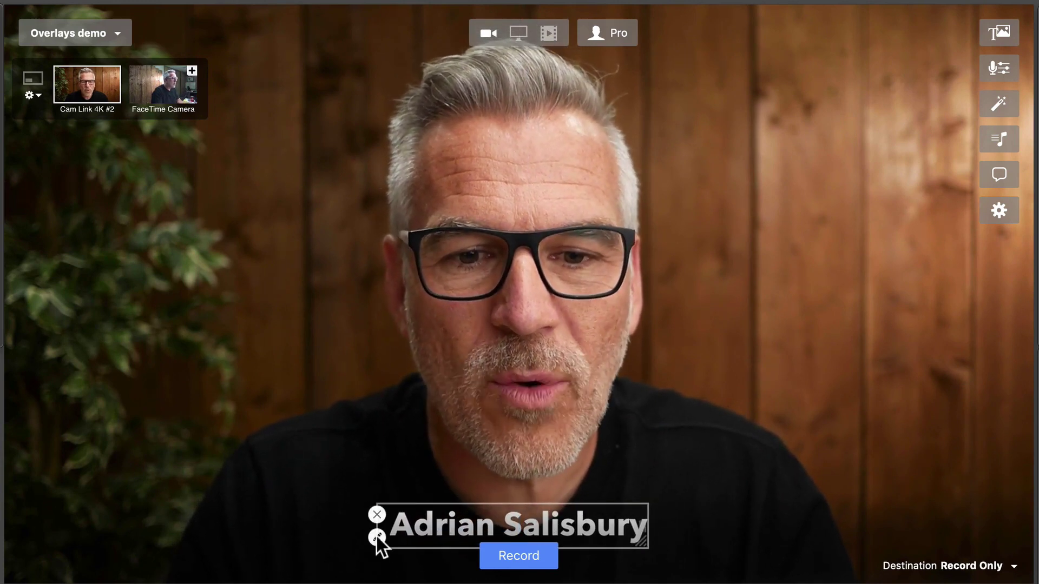
# Step: Edit the name overlay to turn on its red background and set the background opacity to 52%
pyautogui.click(376, 537)
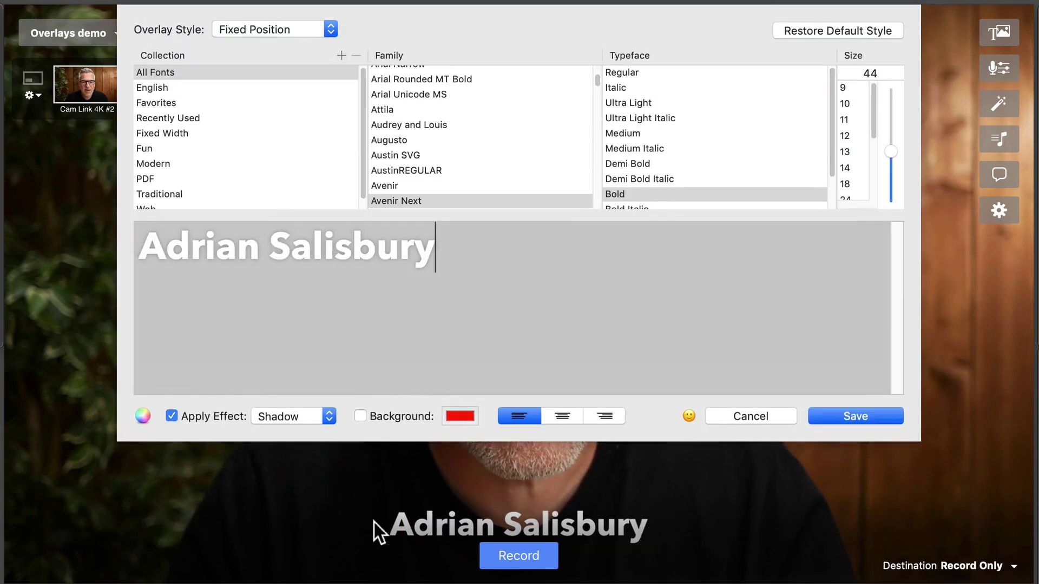
pyautogui.click(359, 416)
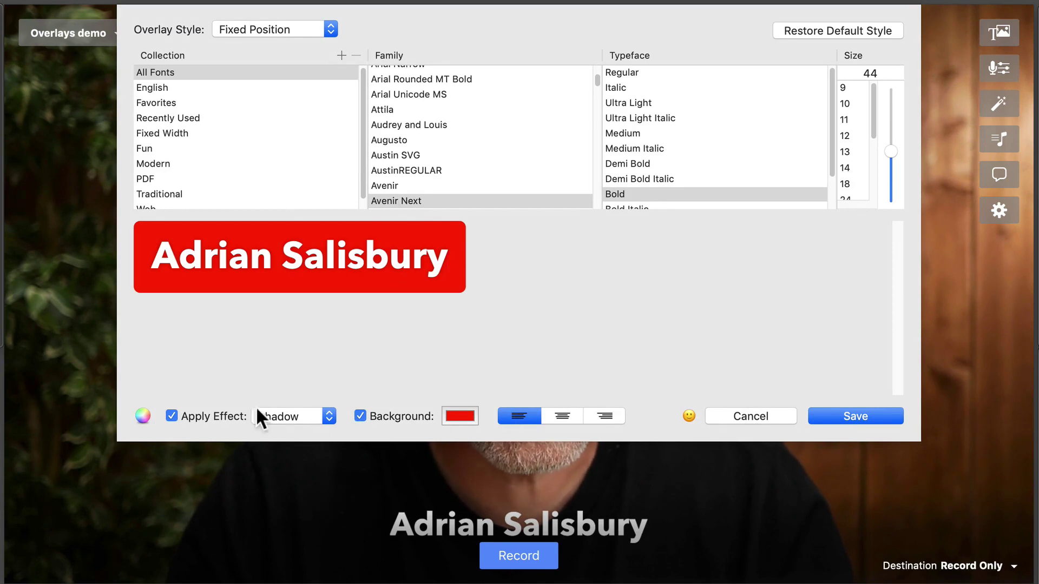
pyautogui.click(459, 416)
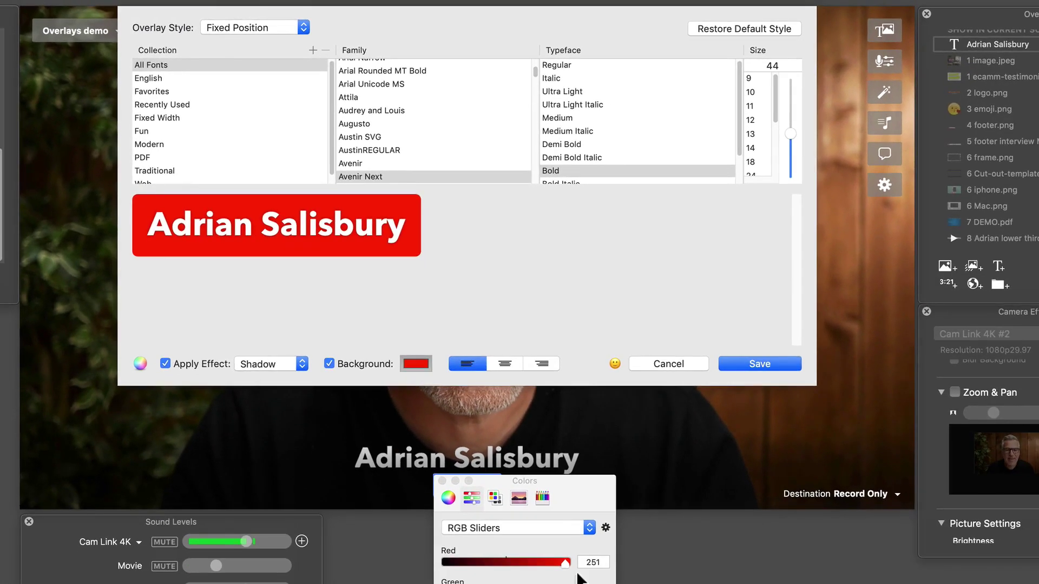
pyautogui.moveTo(593, 492); pyautogui.dragTo(743, 252)
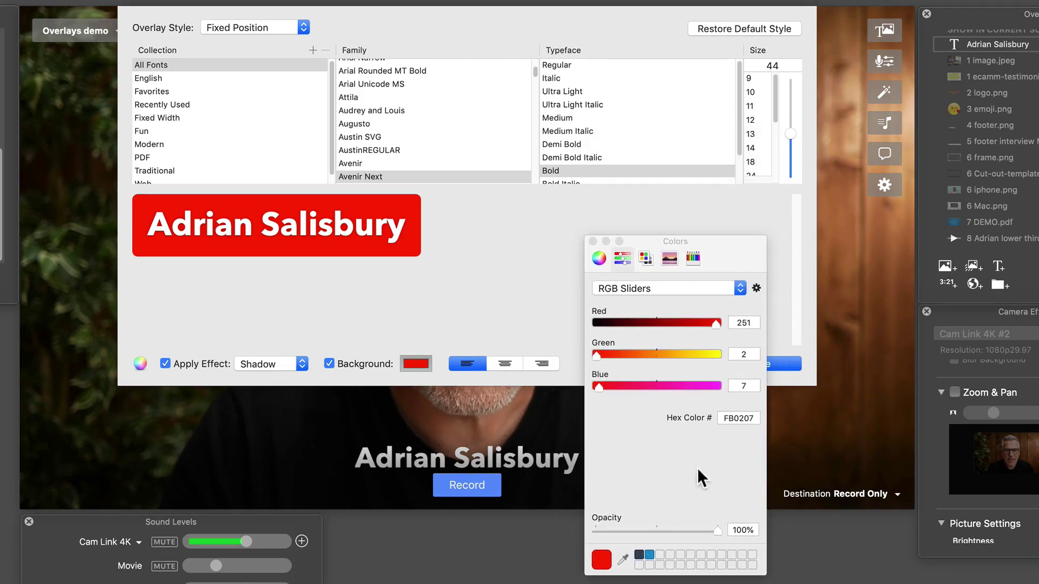
pyautogui.click(657, 531)
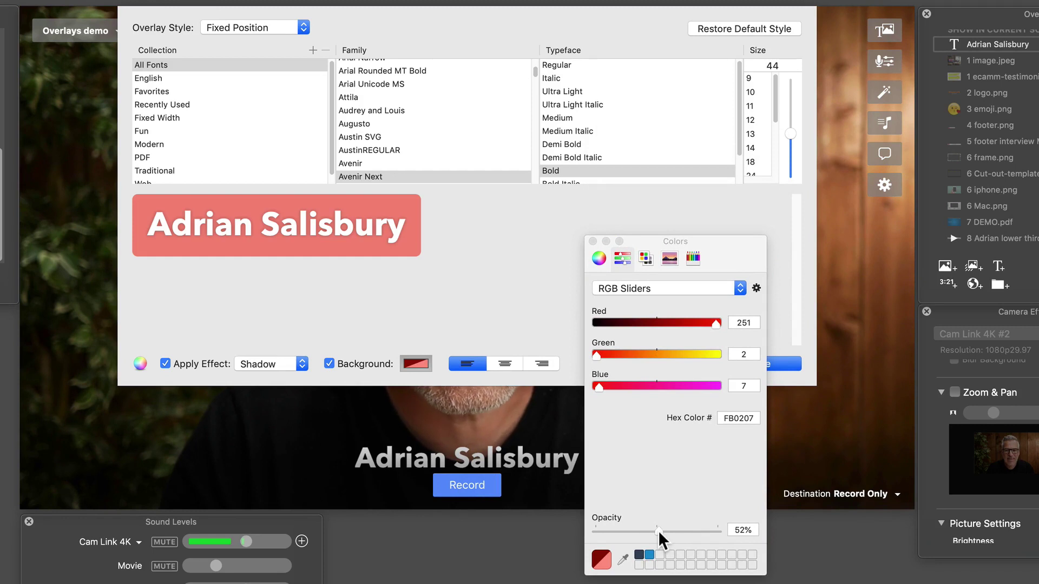
# Step: Change the name overlay's background to Black at 35% opacity and save the overlay
pyautogui.click(643, 256)
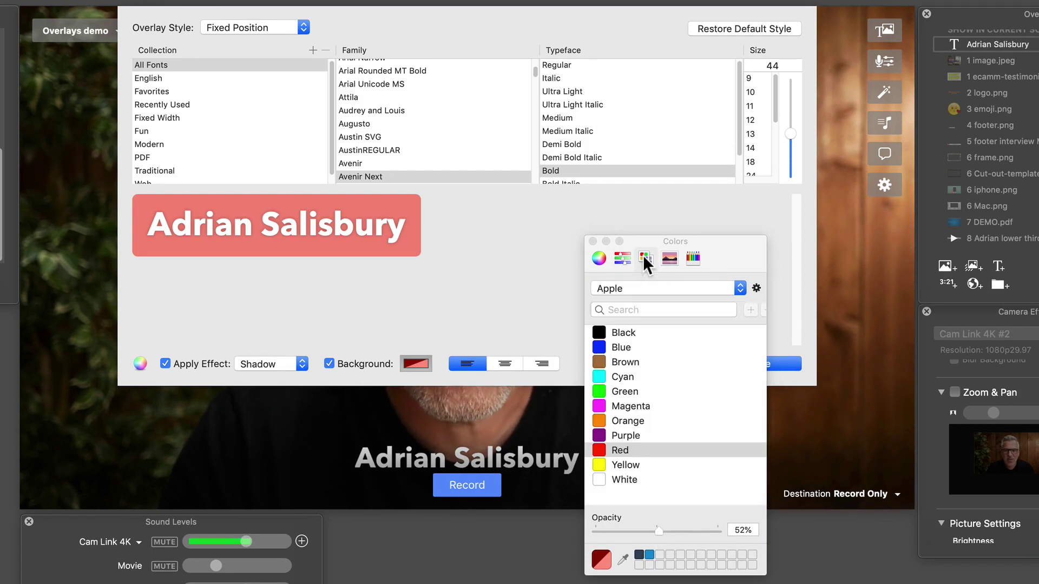
pyautogui.click(618, 335)
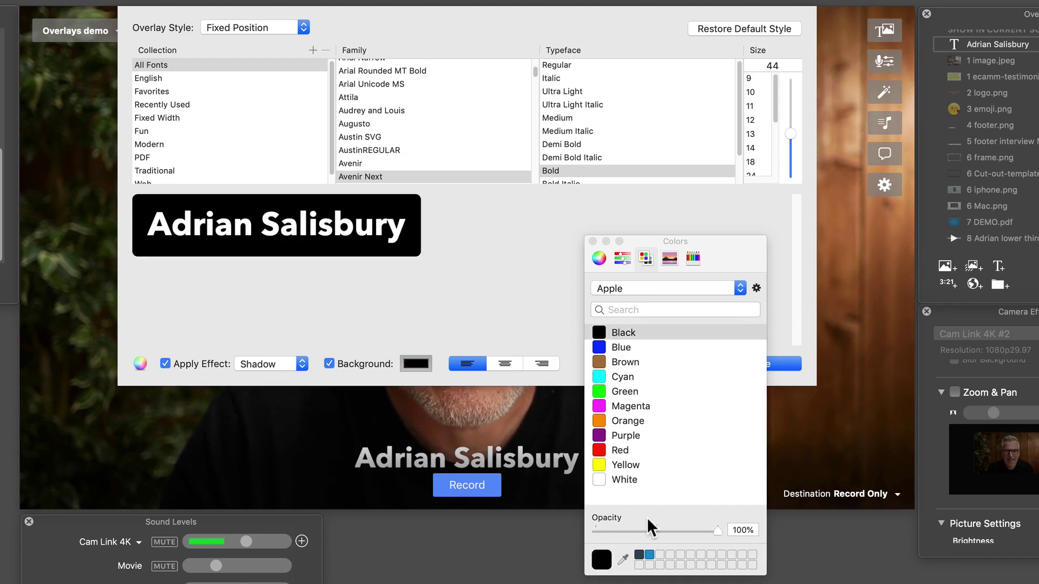
pyautogui.moveTo(648, 530); pyautogui.dragTo(639, 530)
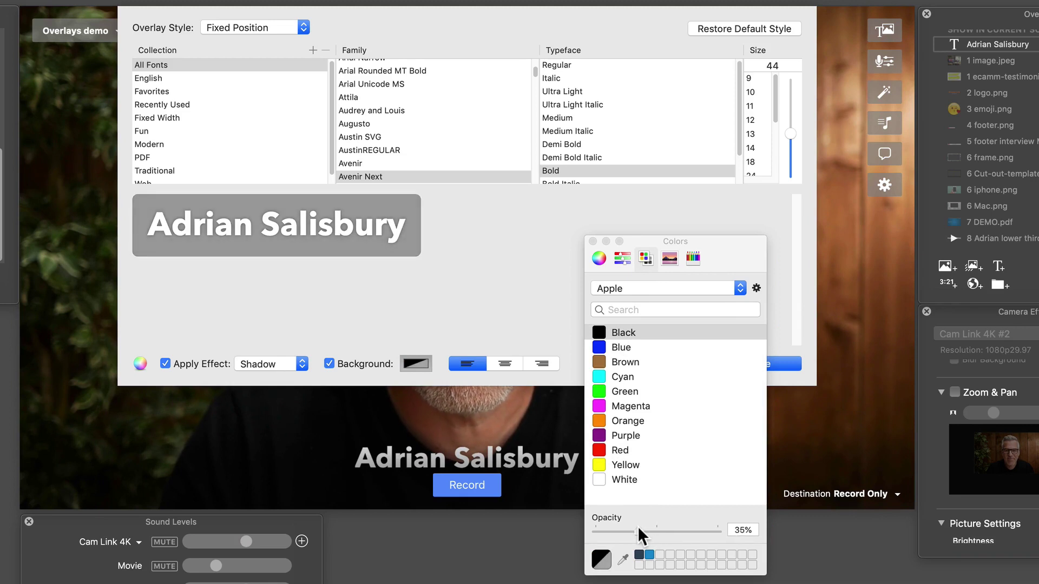
pyautogui.click(731, 218)
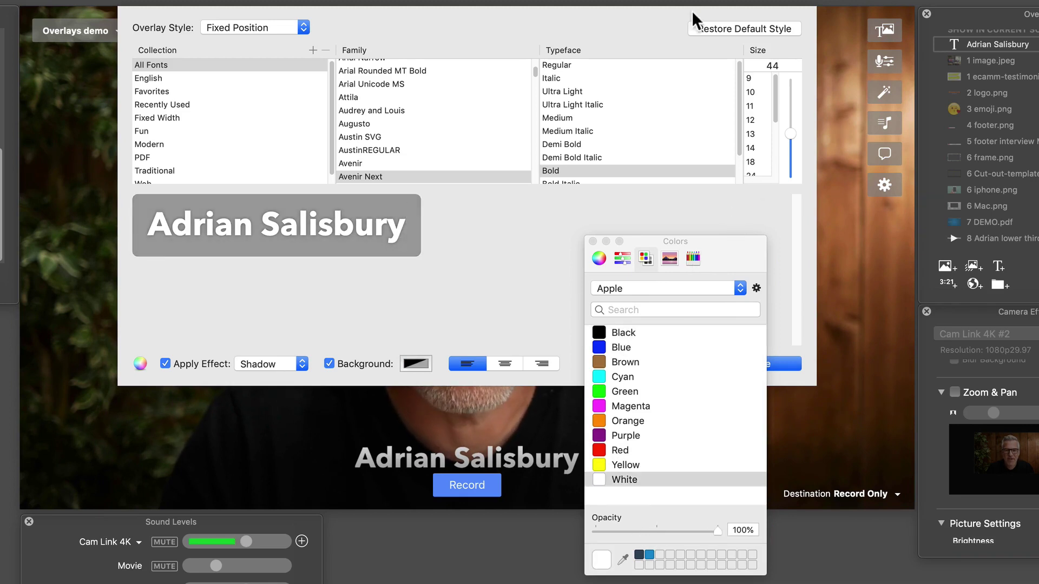
pyautogui.click(592, 240)
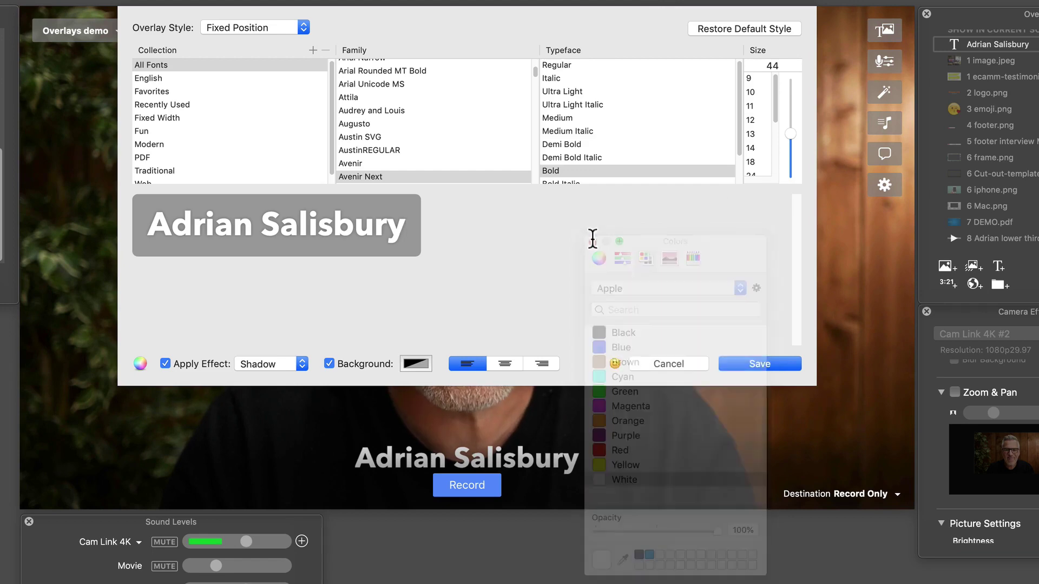
pyautogui.click(747, 363)
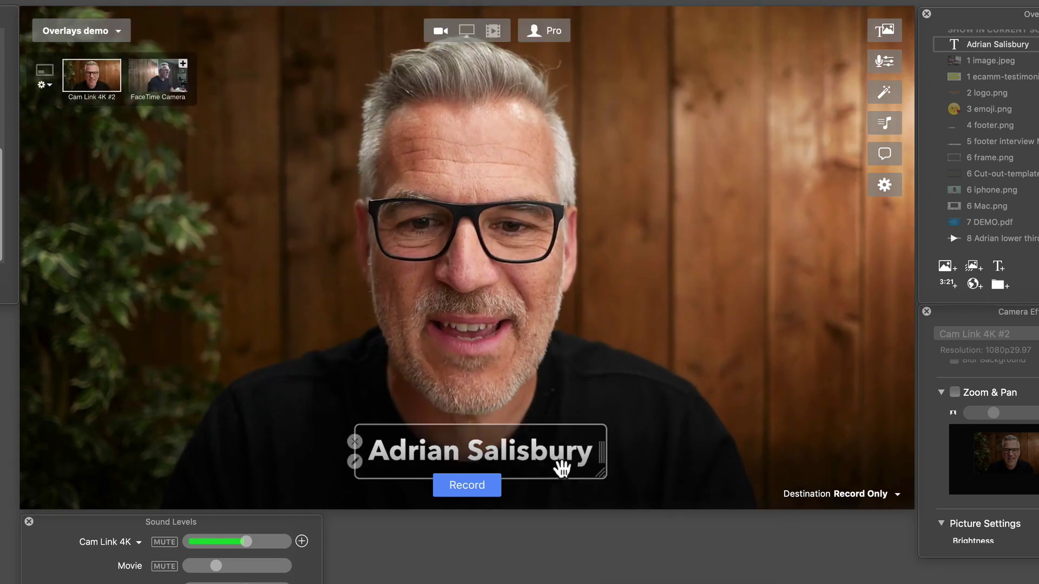
# Step: Try the name overlay in the video's upper-right corner and beside the presenter's face
pyautogui.moveTo(549, 456); pyautogui.dragTo(841, 61)
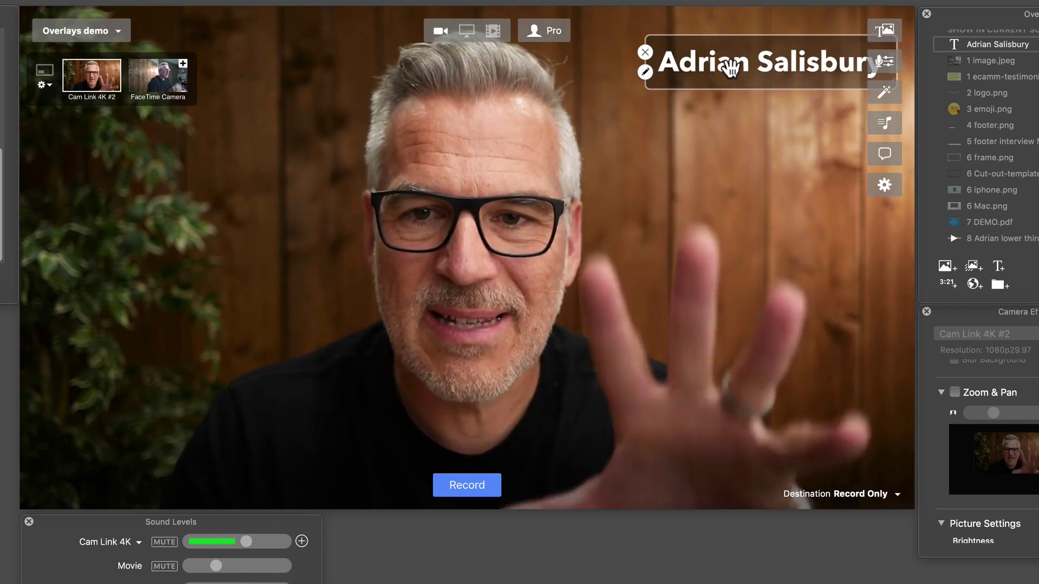
pyautogui.moveTo(738, 67); pyautogui.dragTo(730, 277)
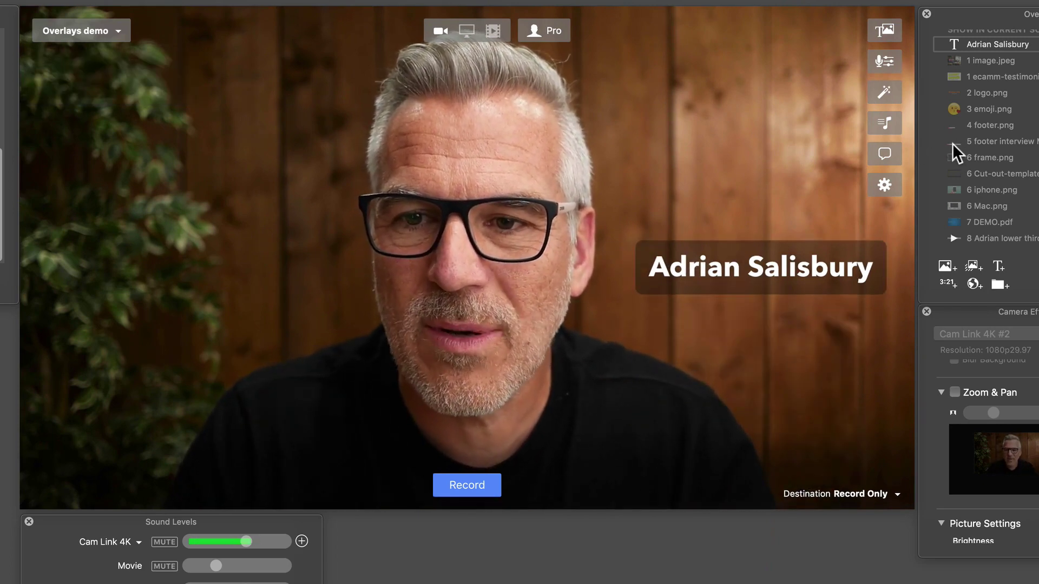
# Step: Show the 4 footer.png overlay, move the name overlay onto its white bar and shrink it to the bar's height
pyautogui.click(953, 126)
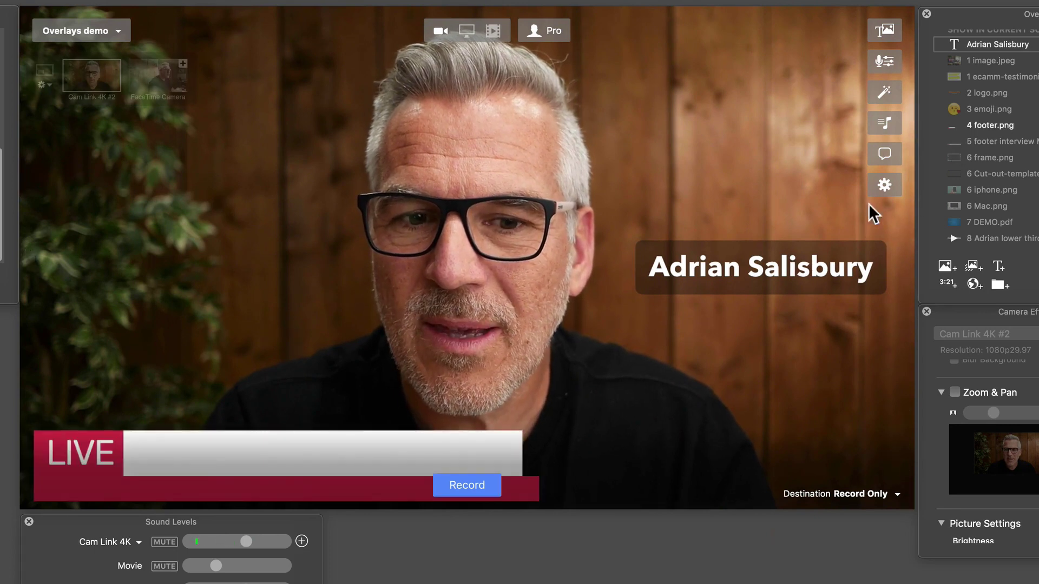
pyautogui.moveTo(795, 269); pyautogui.dragTo(299, 456)
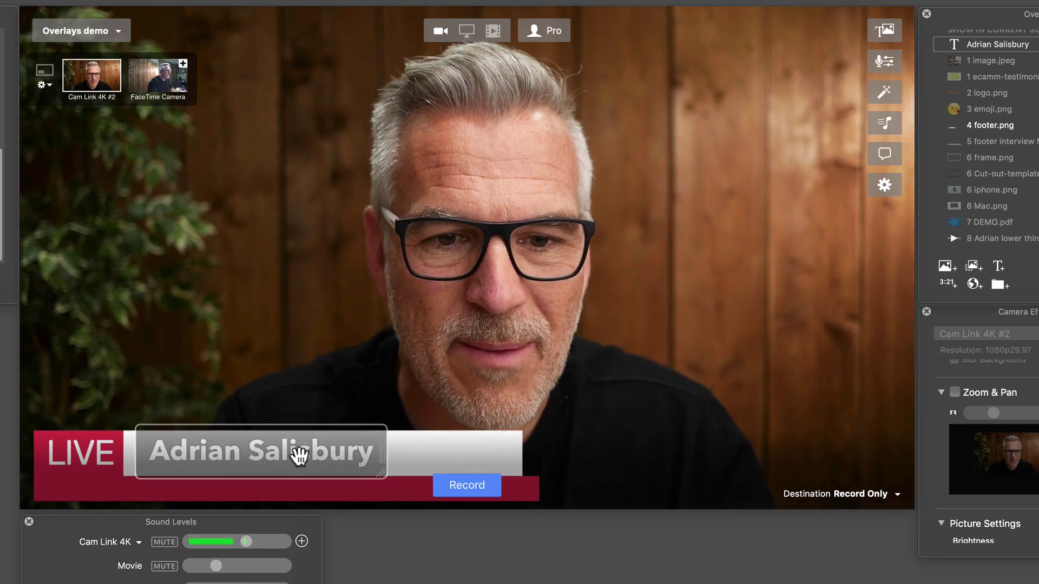
pyautogui.moveTo(381, 475); pyautogui.dragTo(337, 459)
pyautogui.moveTo(271, 447); pyautogui.dragTo(272, 453)
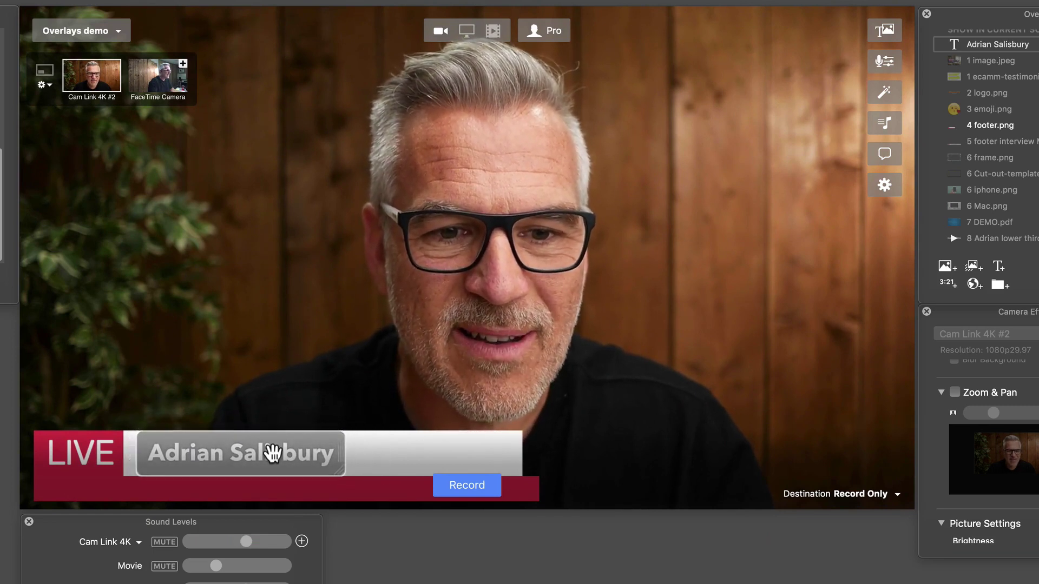
# Step: Edit the name overlay to remove its background and text effect, and colour the text Black
pyautogui.click(137, 463)
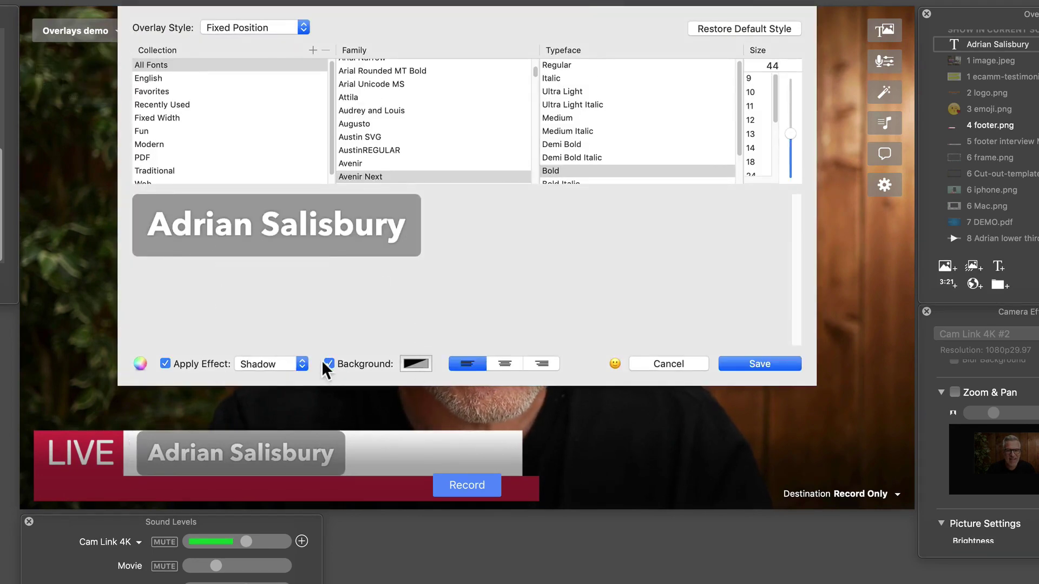
pyautogui.click(328, 362)
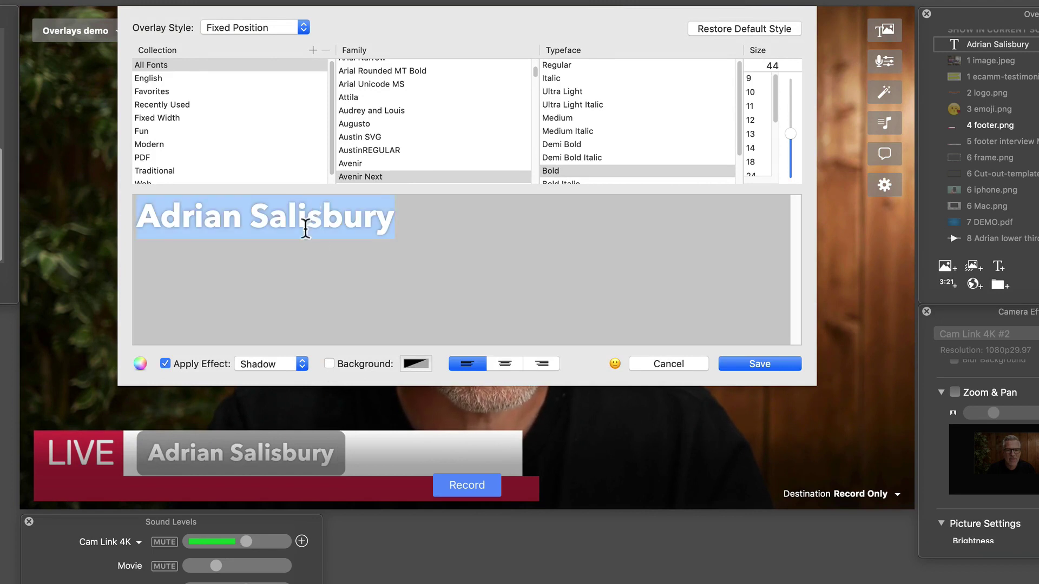
pyautogui.click(140, 363)
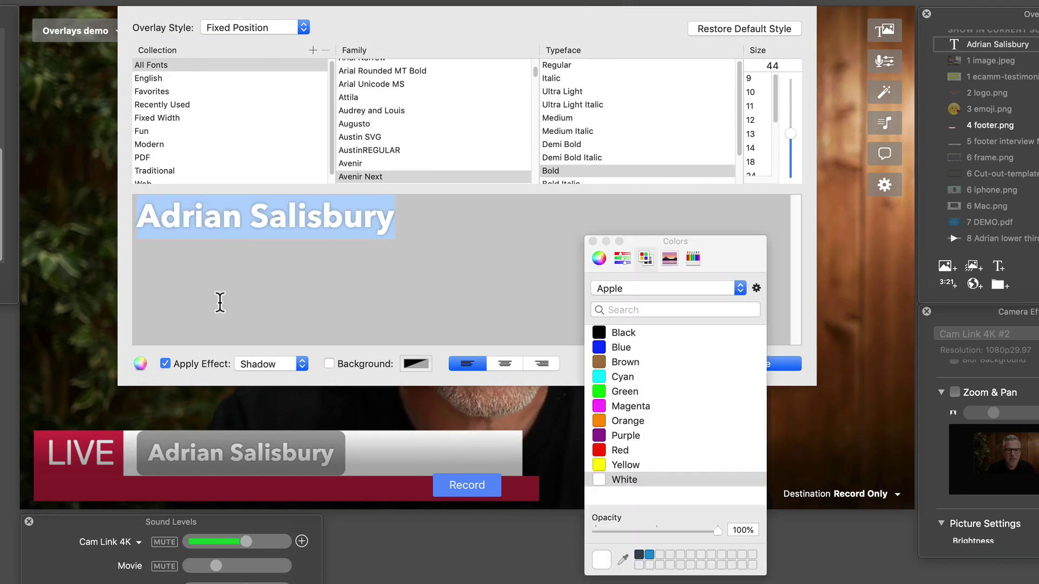
pyautogui.click(601, 330)
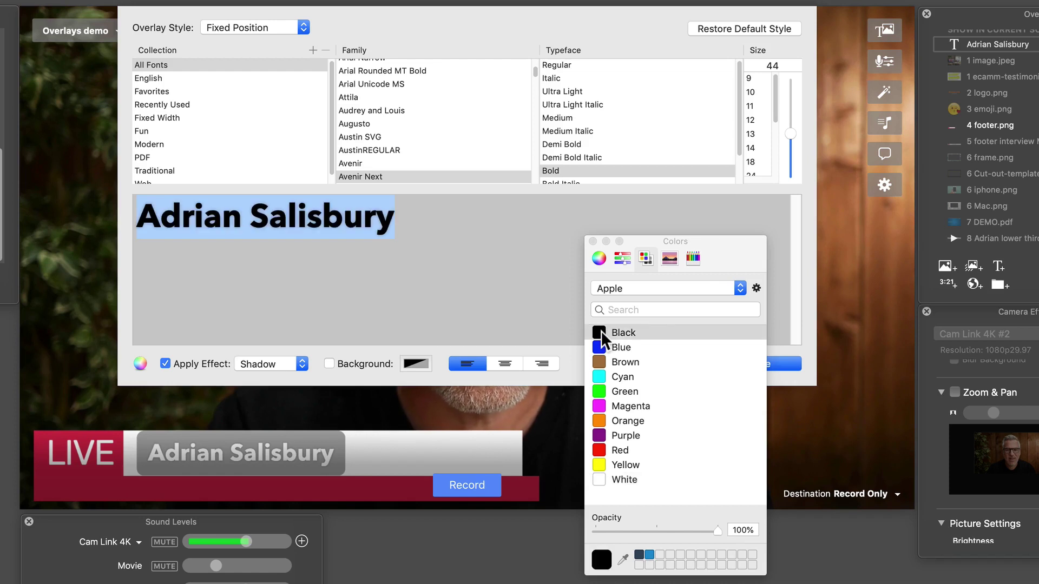
pyautogui.click(418, 214)
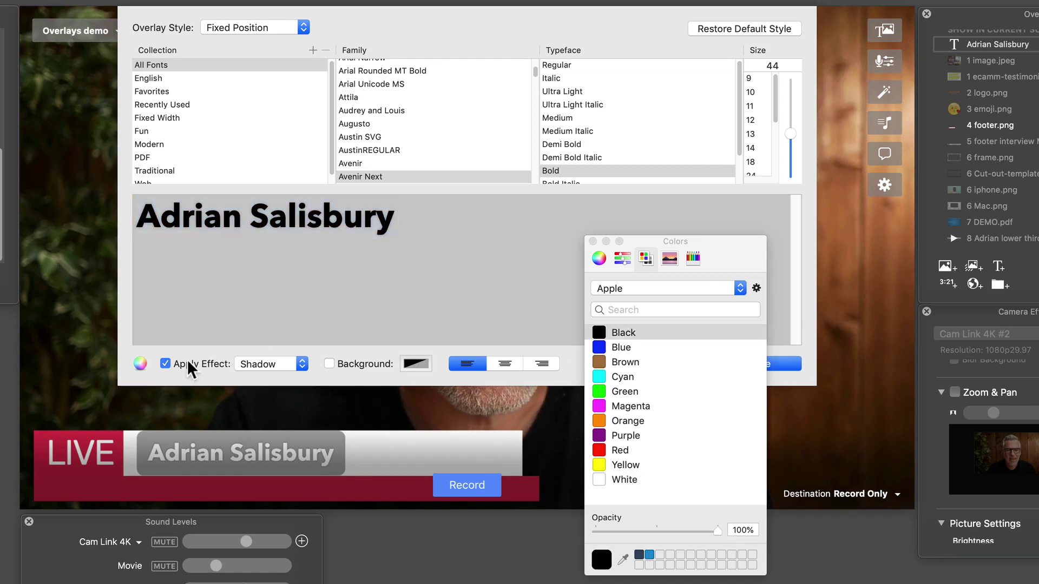
pyautogui.click(165, 363)
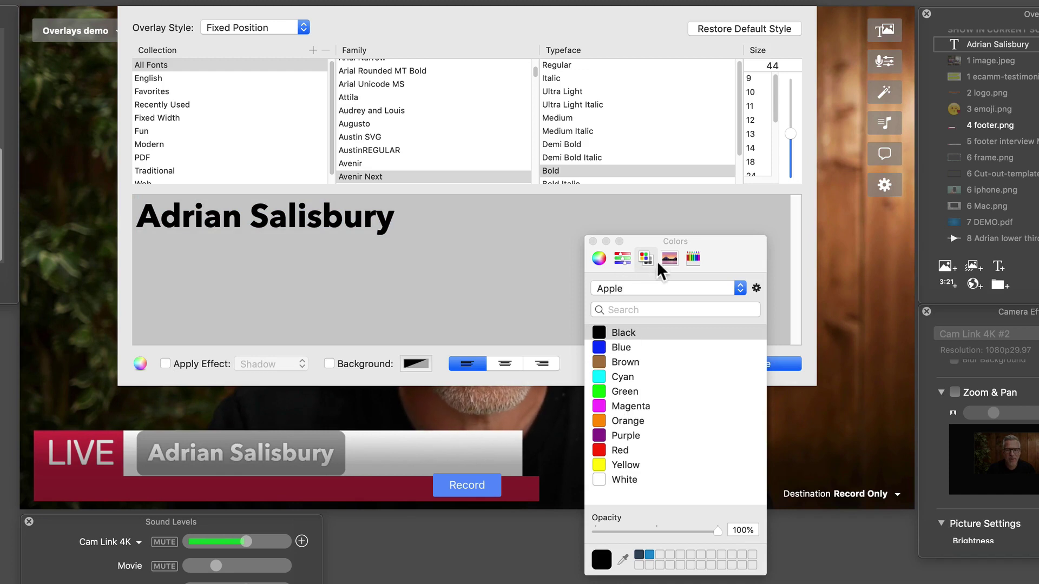
# Step: Recolour the name text with the Steel pencil colour, save the overlay and align it on the footer's white bar
pyautogui.click(693, 259)
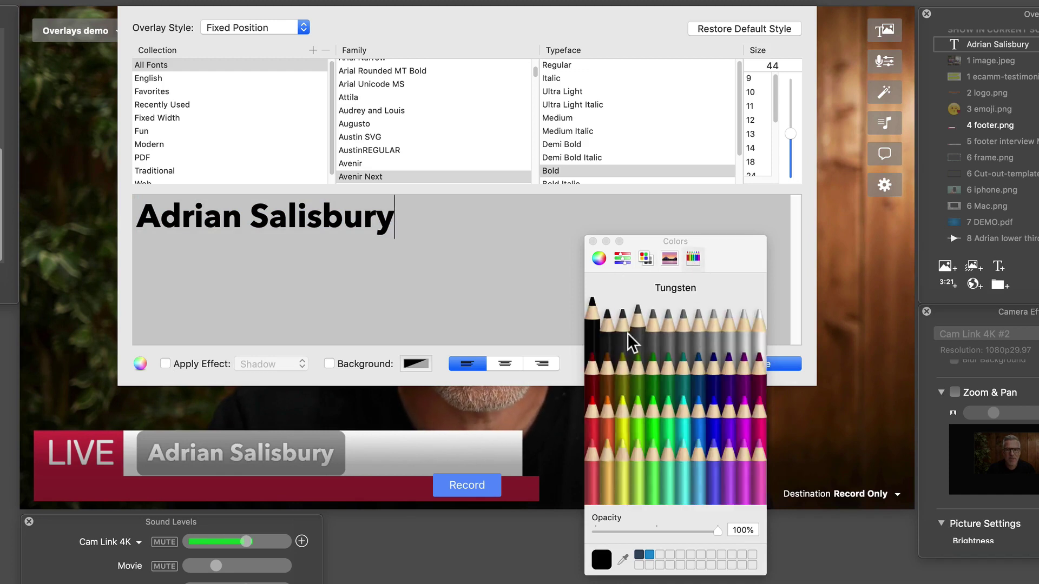
pyautogui.click(653, 332)
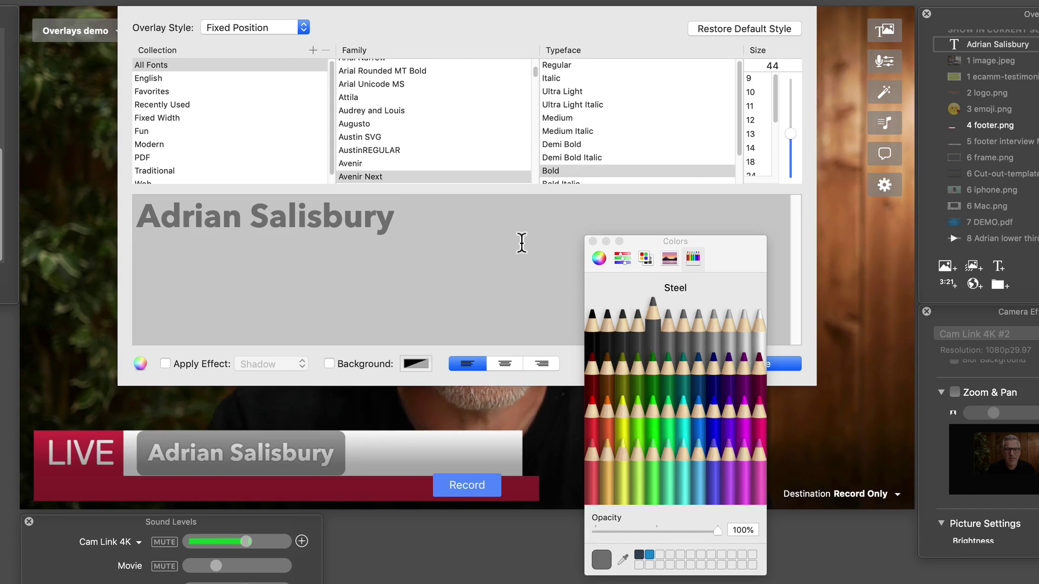
pyautogui.click(501, 249)
pyautogui.click(593, 241)
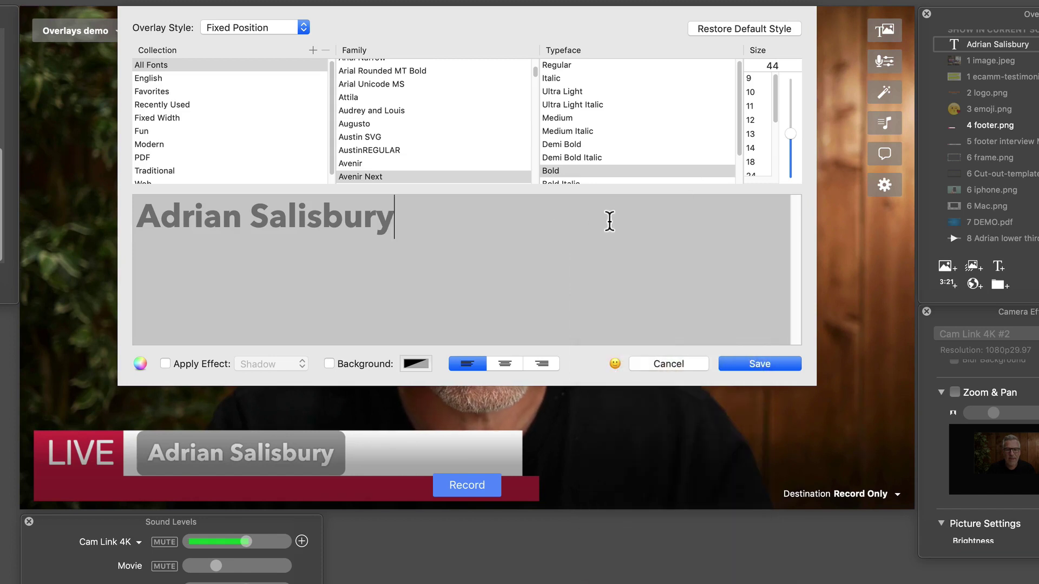
pyautogui.click(732, 358)
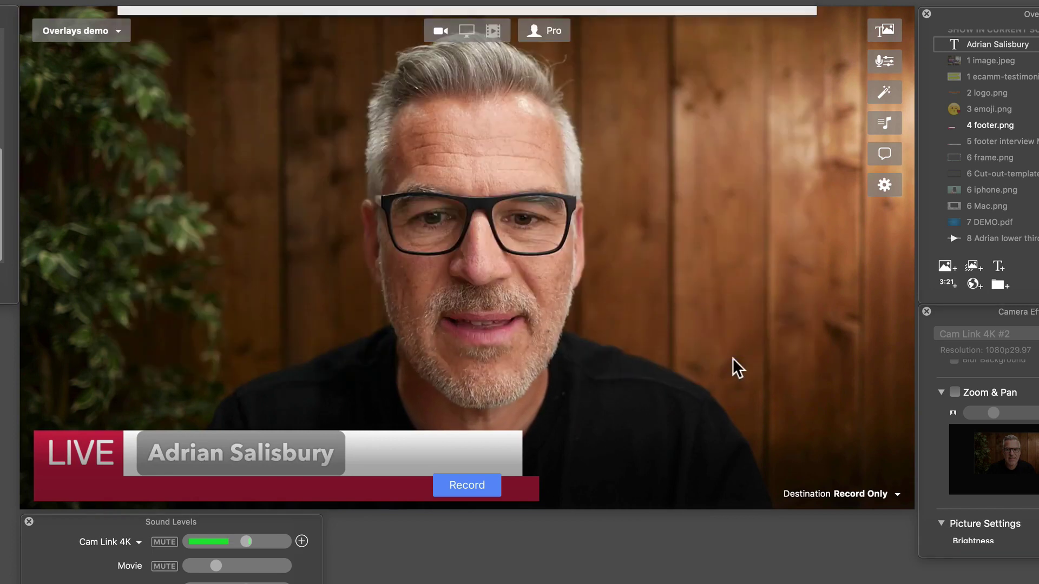
pyautogui.moveTo(167, 455); pyautogui.dragTo(172, 453)
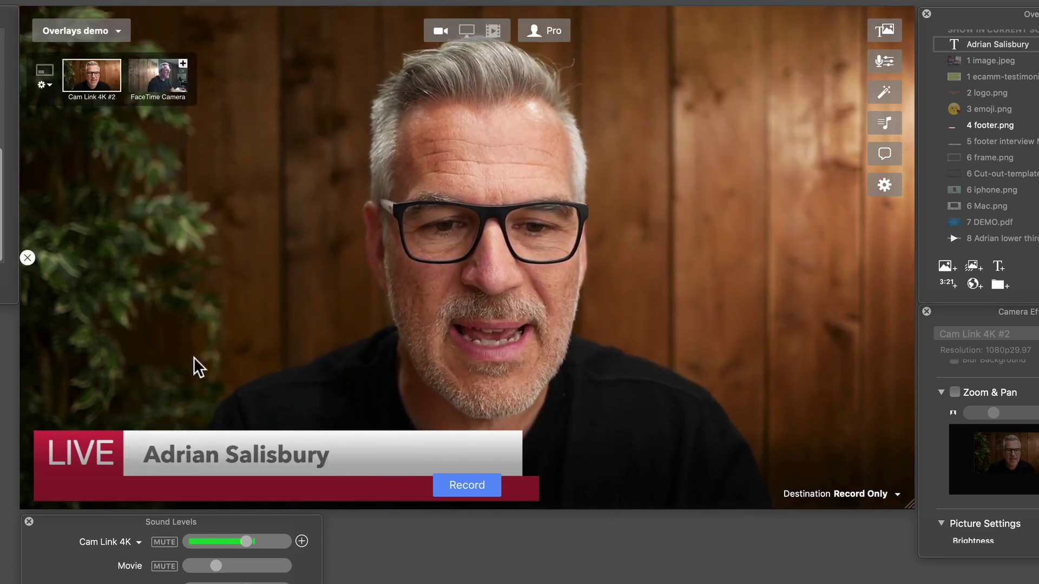
# Step: Start another text overlay with the effect off, enter "Pro Video Academy" and replace it with "Using Overlays in Ecamm Live"
pyautogui.click(997, 266)
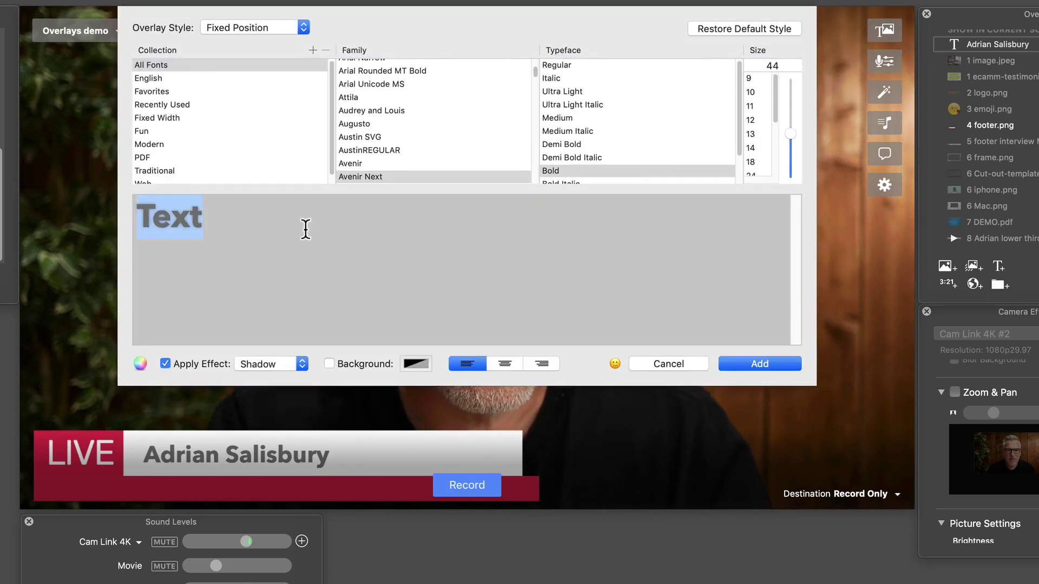
pyautogui.write('Pro Video Academy')
pyautogui.click(164, 364)
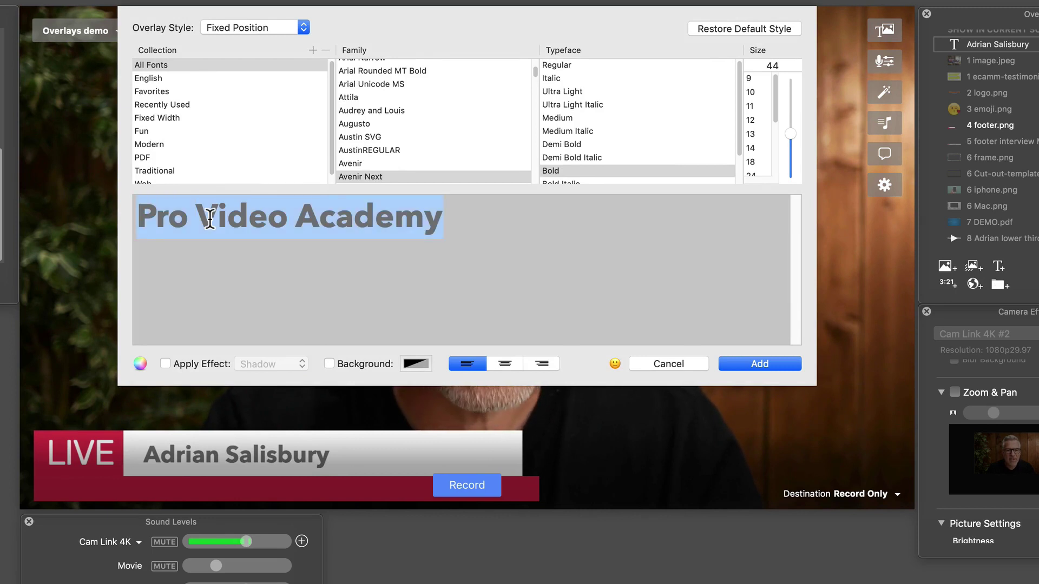
pyautogui.write('Using Overlays in Ecamm Live')
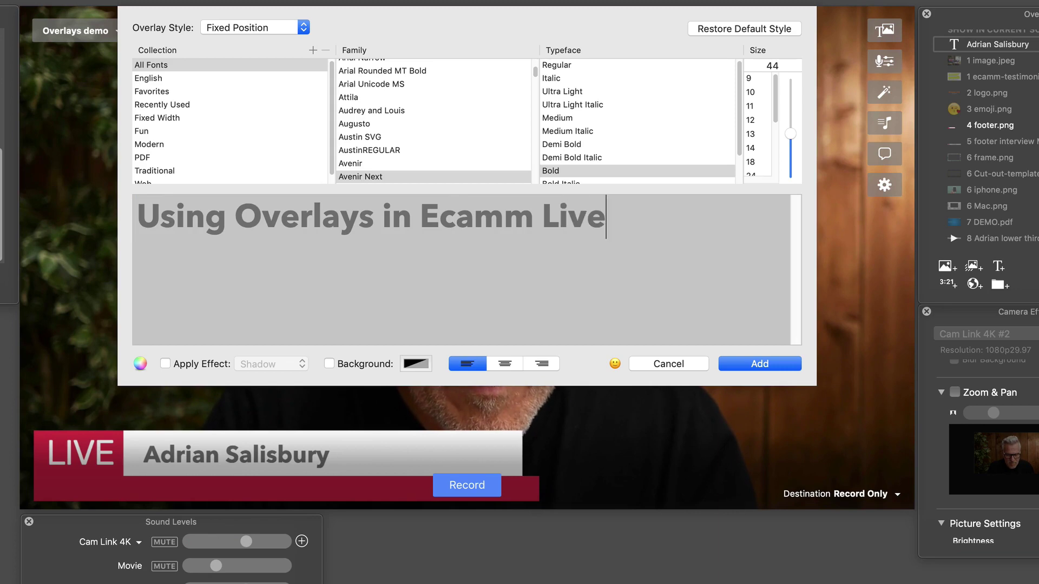
# Step: Add the "Using Overlays in Ecamm Live" overlay to the scene, scale it down and place it on the footer's dark red bar
pyautogui.click(741, 361)
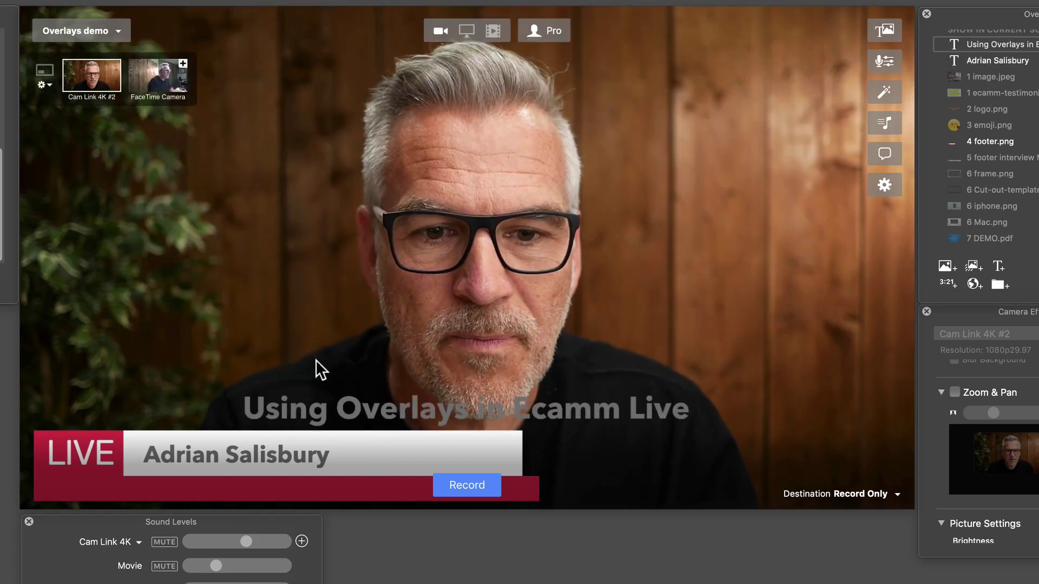
pyautogui.moveTo(681, 423); pyautogui.dragTo(505, 403)
pyautogui.moveTo(361, 408)
pyautogui.mouseDown()
pyautogui.moveTo(260, 473)
pyautogui.moveTo(249, 494)
pyautogui.mouseUp()
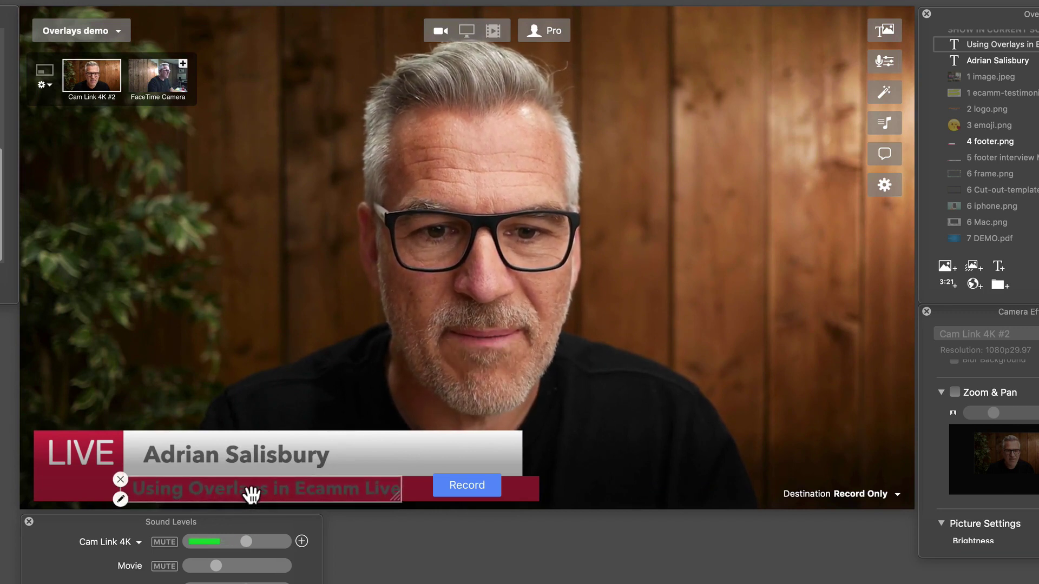
# Step: Recolour the "Using Overlays in Ecamm Live" overlay text with the Snow pencil colour
pyautogui.click(120, 498)
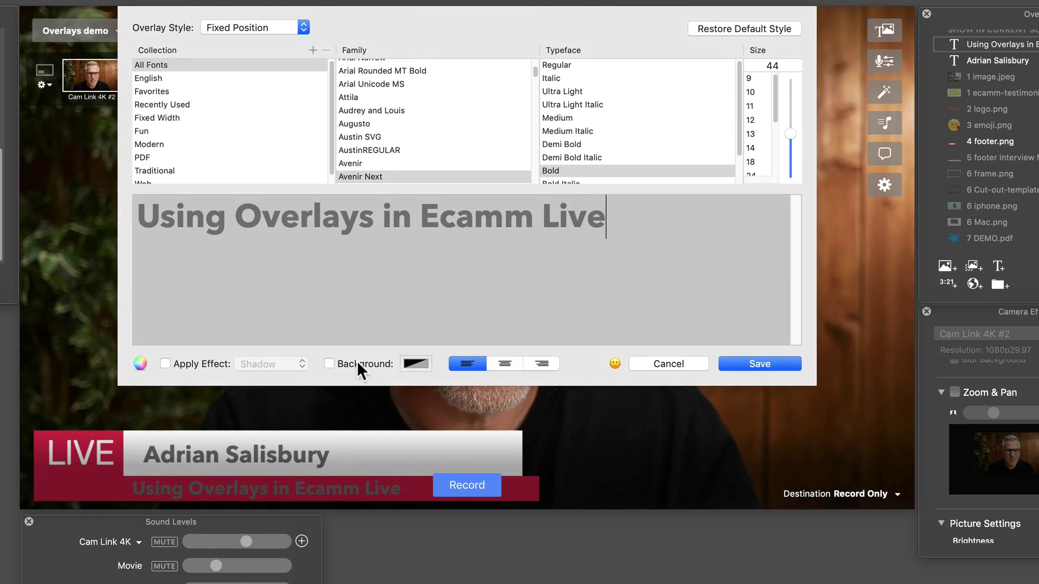
pyautogui.click(140, 362)
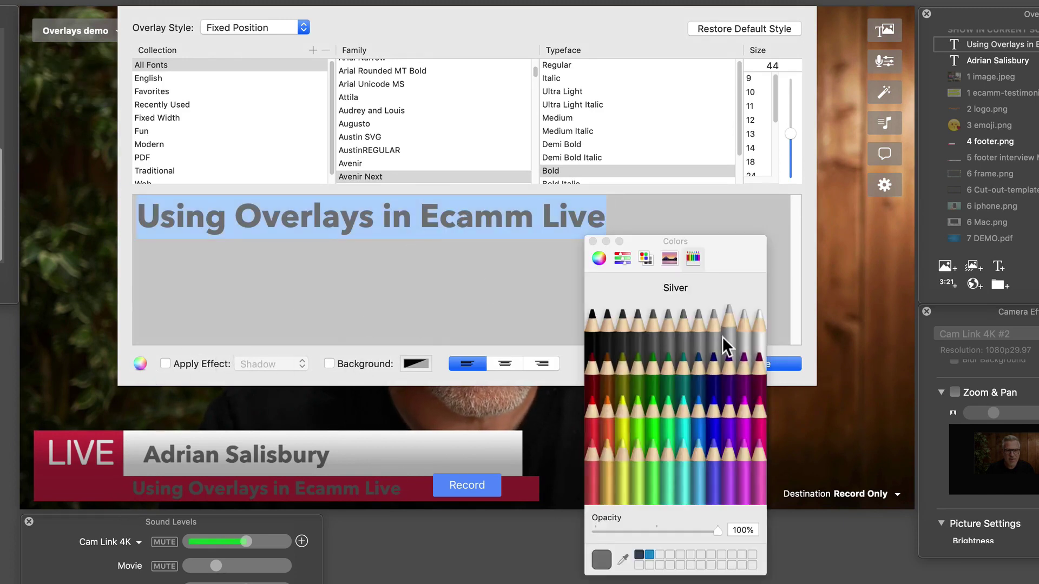
pyautogui.click(756, 334)
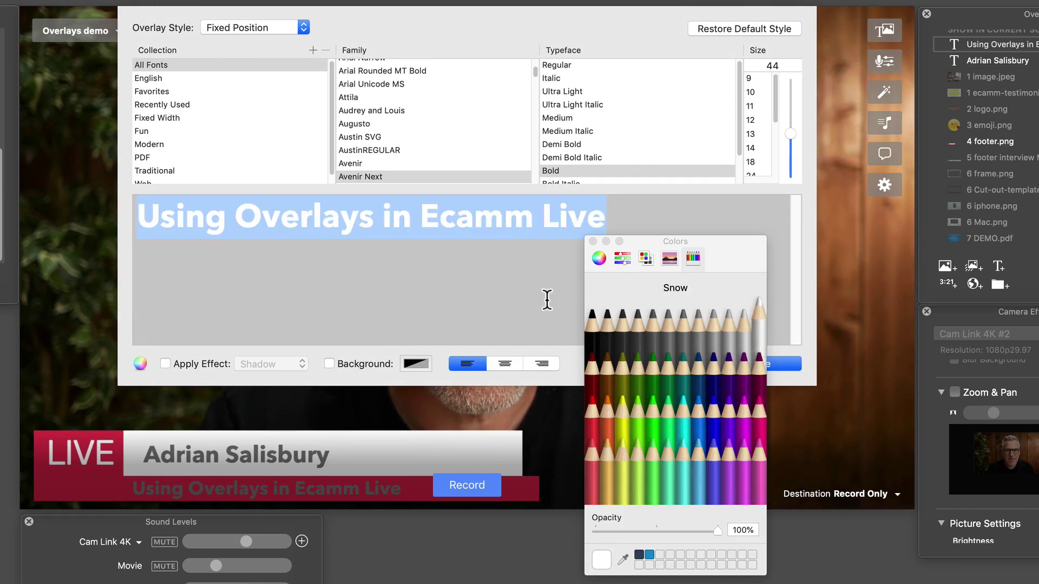
pyautogui.click(592, 241)
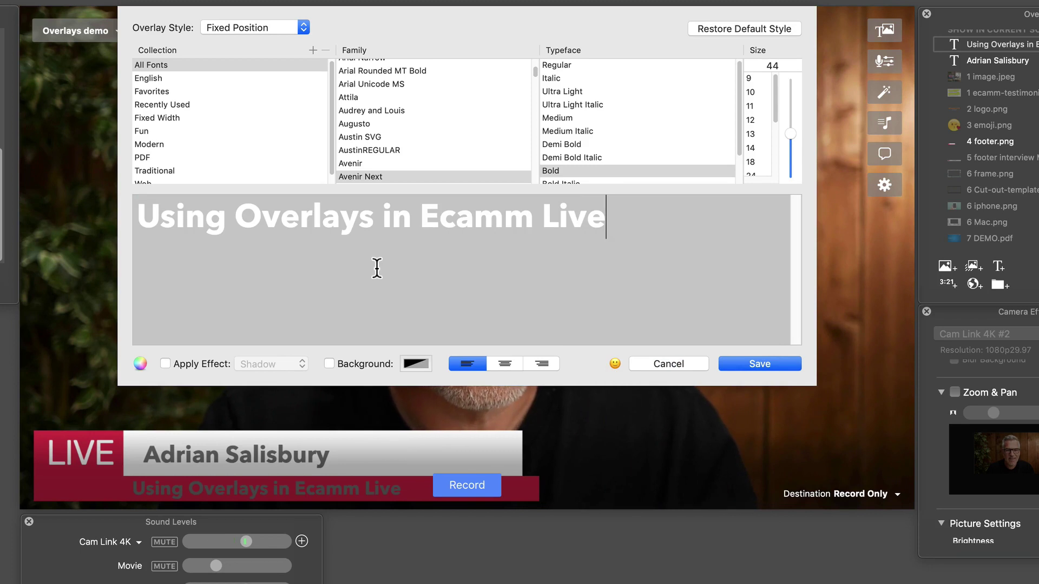
# Step: Give the "Using Overlays in Ecamm Live" text a lighter Avenir Next weight, save it and nudge it along the dark red bar
pyautogui.click(581, 64)
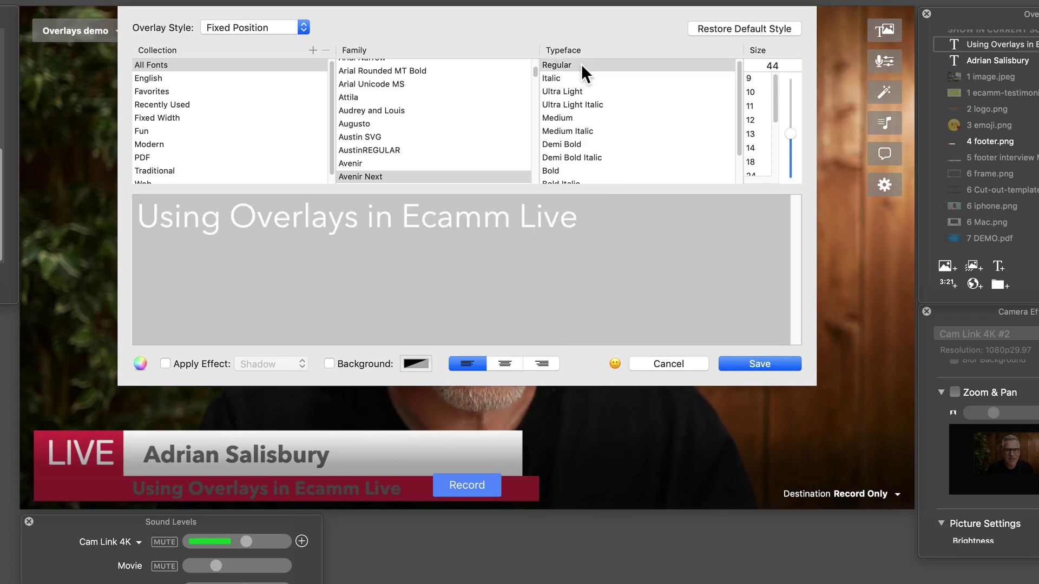
pyautogui.press('super+b')
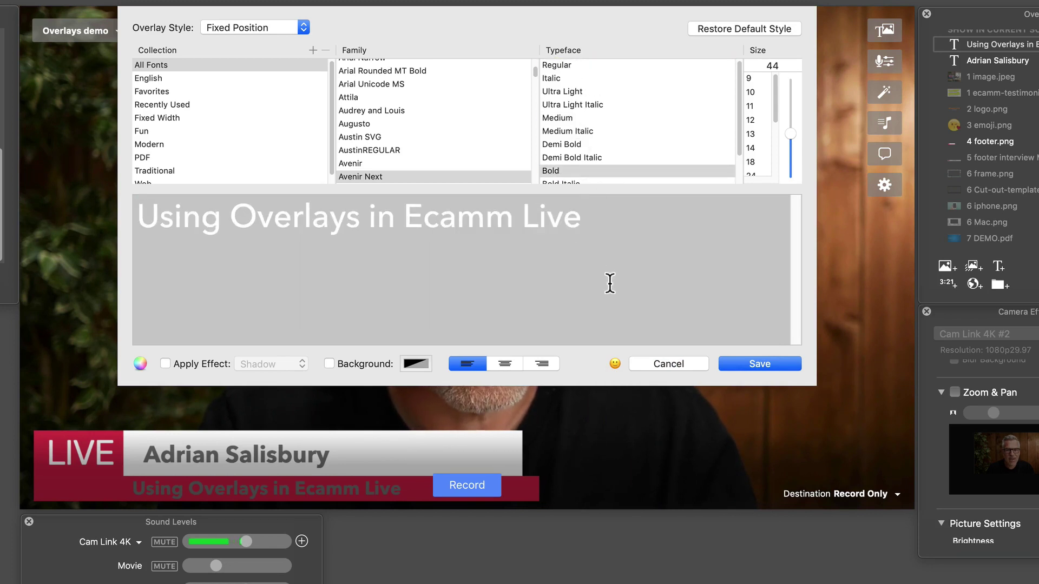
pyautogui.click(748, 363)
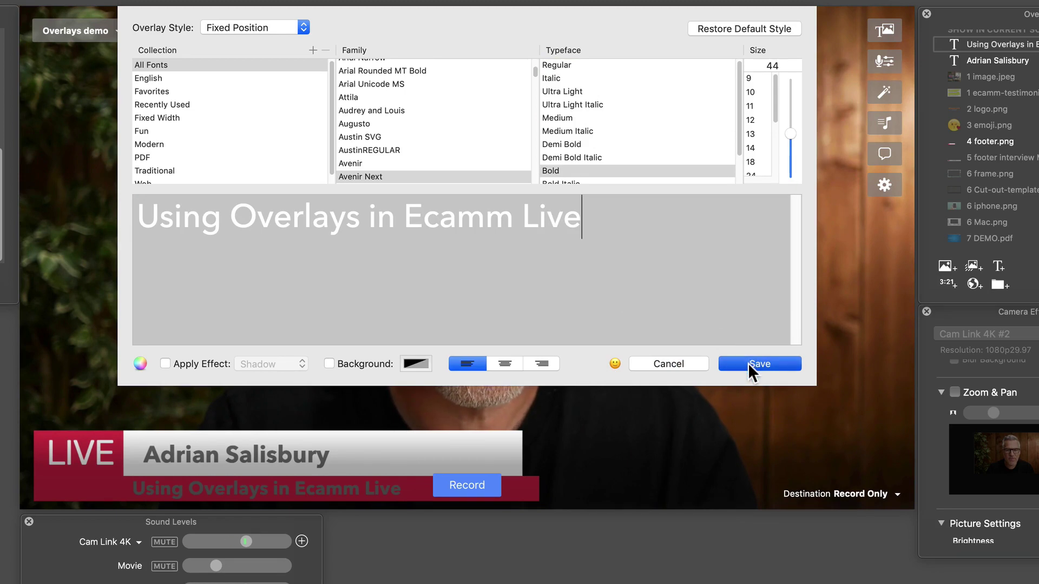
pyautogui.click(354, 489)
pyautogui.moveTo(355, 489); pyautogui.dragTo(368, 493)
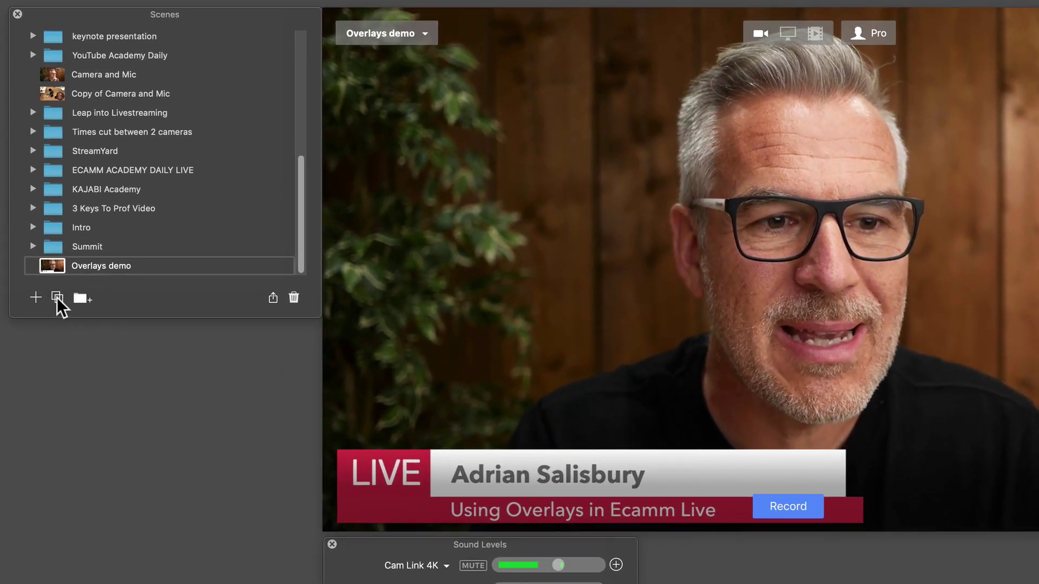
# Step: Duplicate the Overlays demo scene and name the copy "Overlays demo + Name"
pyautogui.click(58, 297)
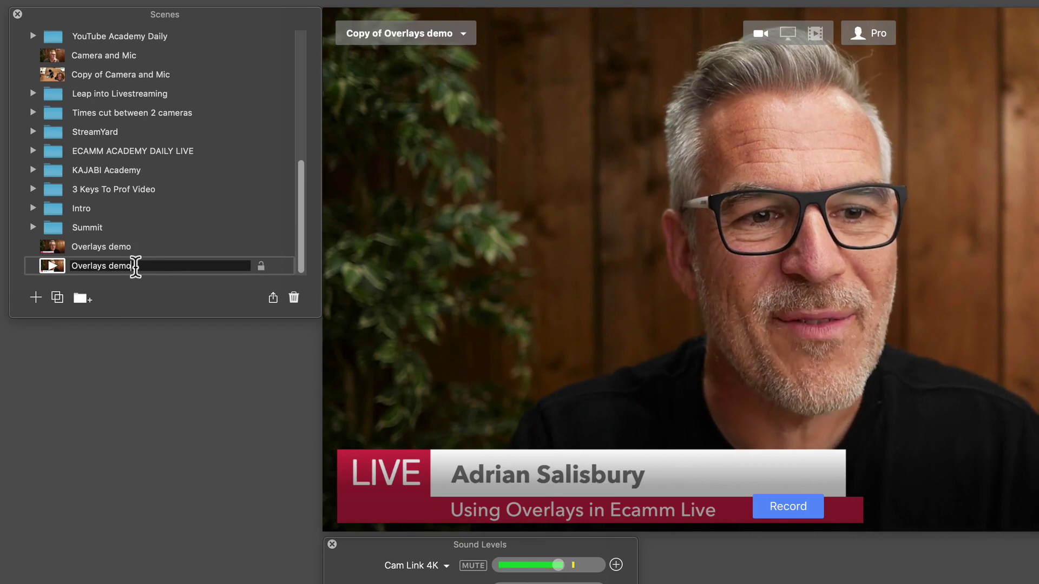
pyautogui.write('+ ')
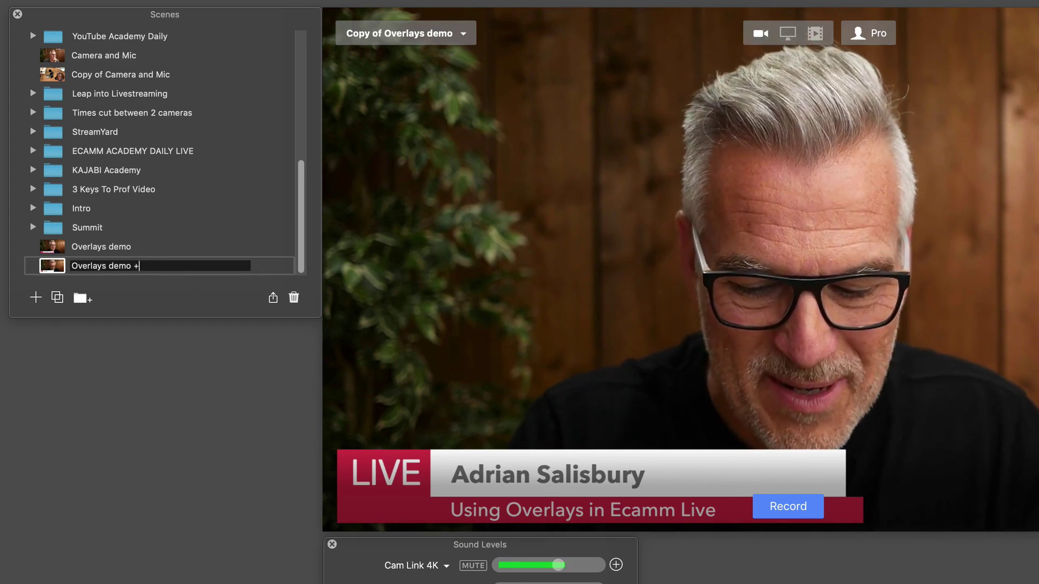
pyautogui.write('Name')
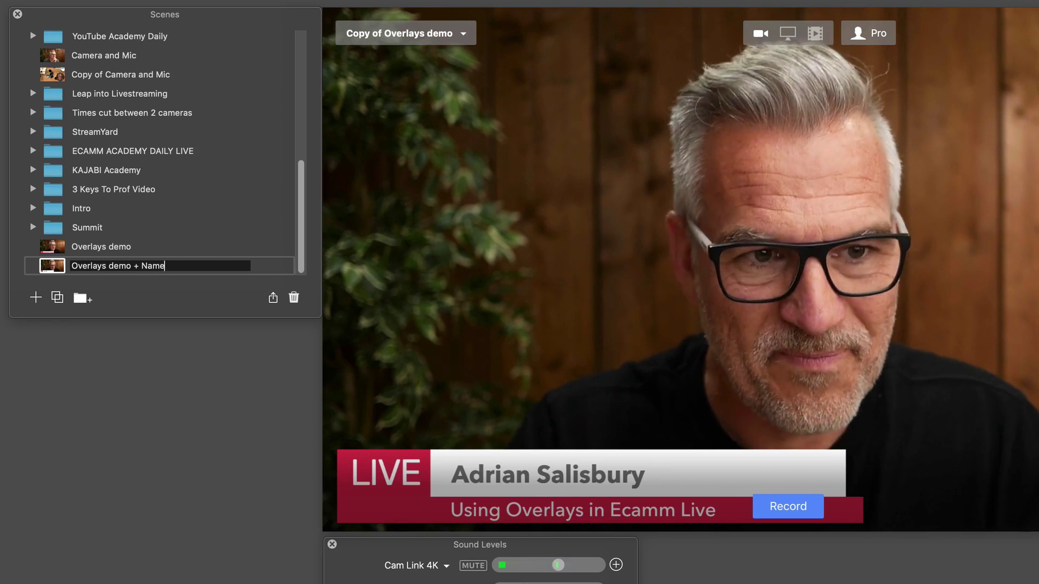
pyautogui.press('Return')
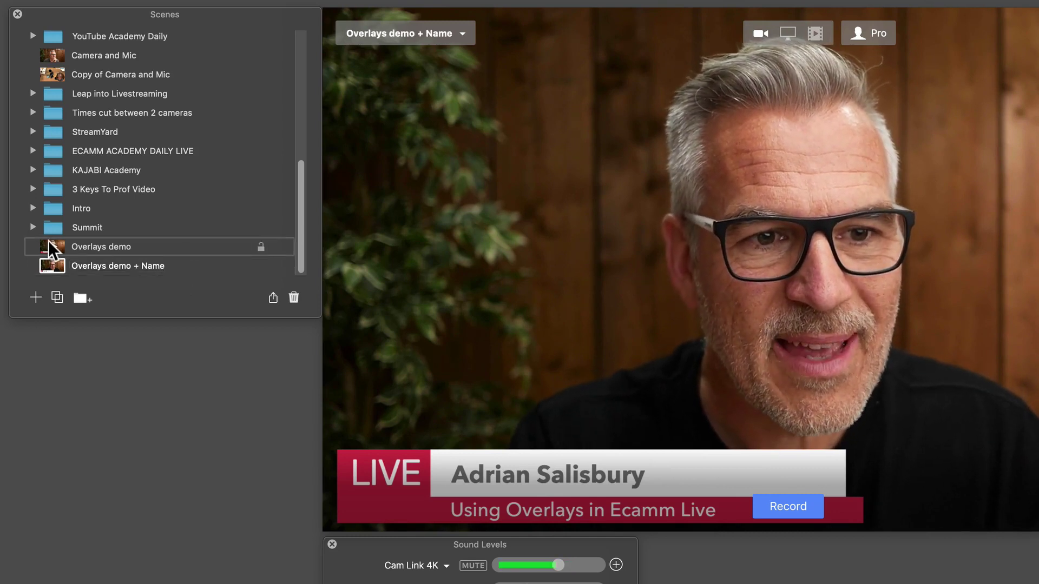
# Step: In the original Overlays demo scene, hide the name text, the "Using Overlays in Ecamm Live" text and 4 footer.png
pyautogui.click(182, 249)
pyautogui.moveTo(462, 480)
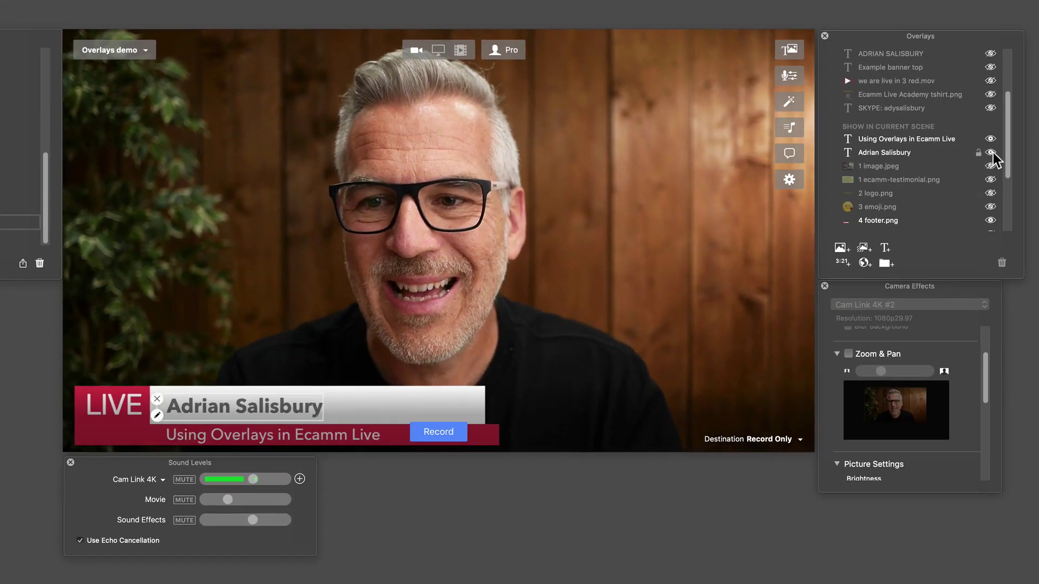
pyautogui.click(991, 153)
pyautogui.click(990, 139)
pyautogui.scroll(-1, 991, 187)
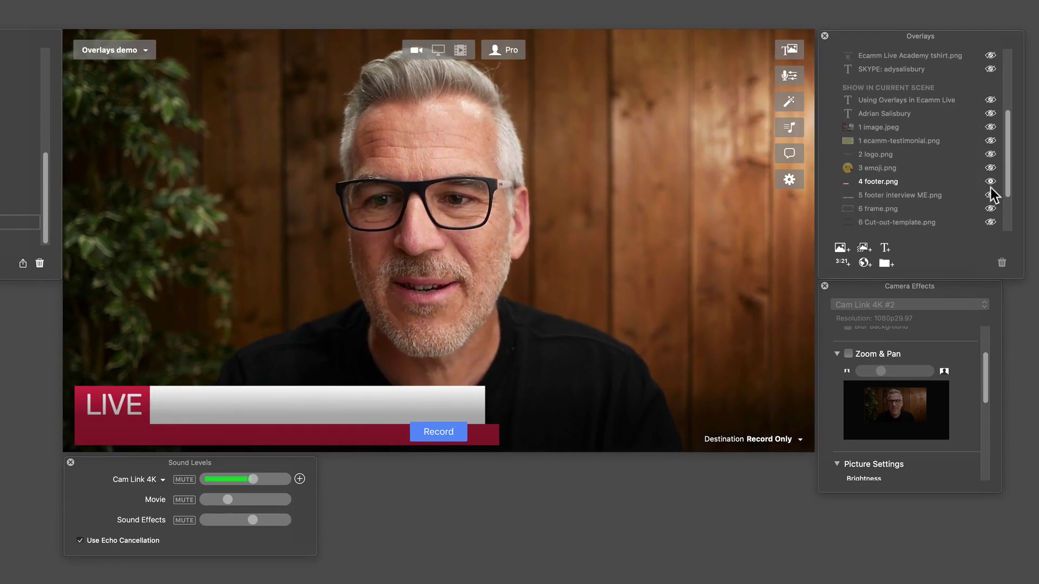
pyautogui.click(990, 202)
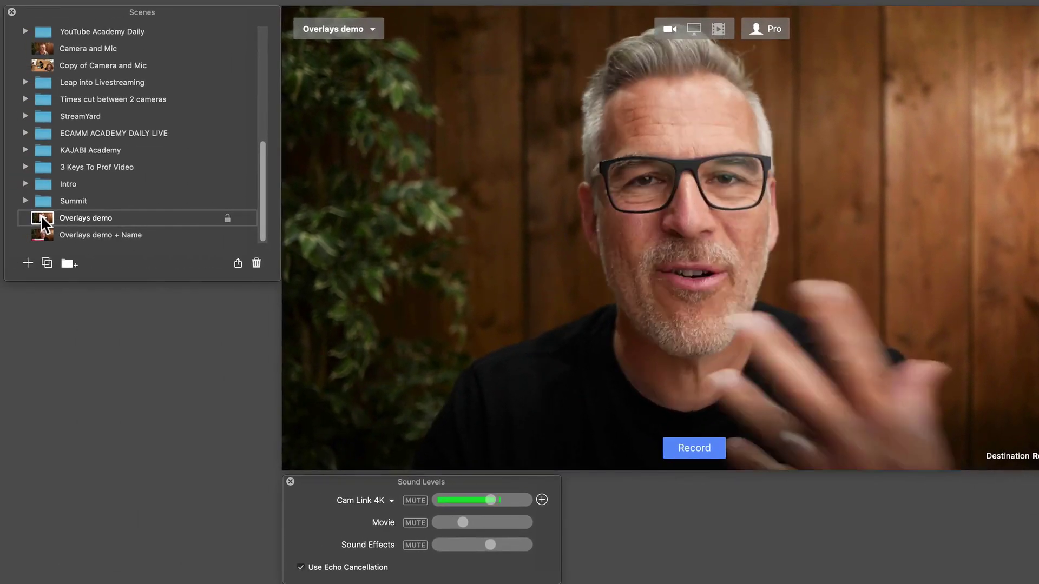
# Step: Switch to the Overlays demo + Name scene and create an overlay group named "title" in it
pyautogui.click(41, 229)
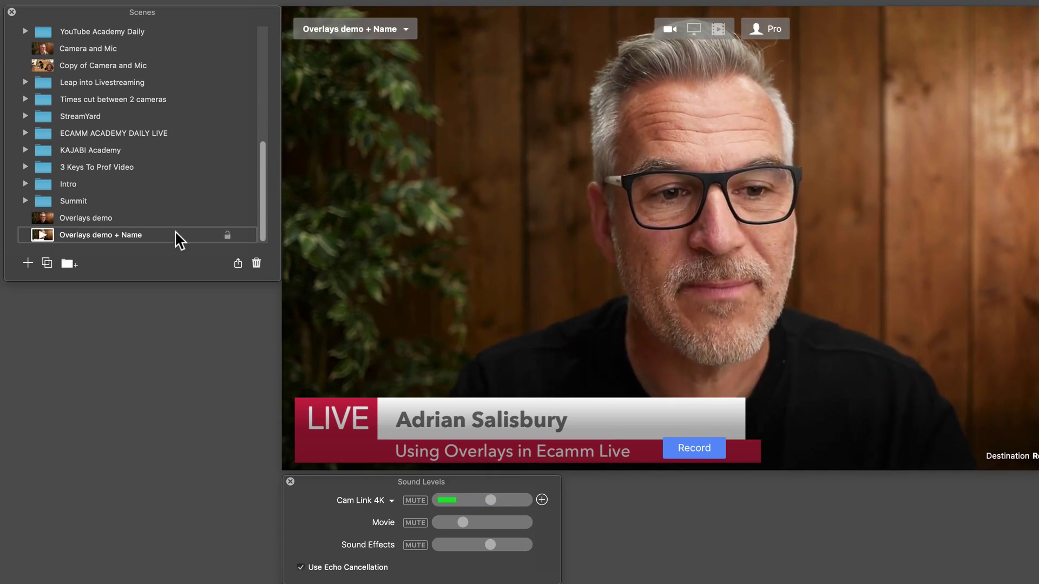
pyautogui.scroll(-5, 952, 197)
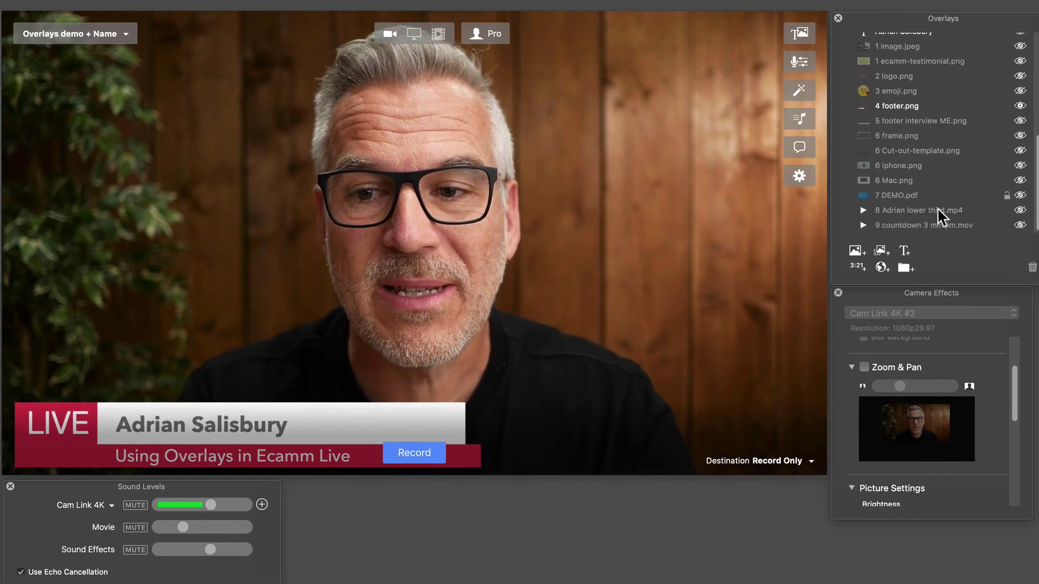
pyautogui.click(904, 268)
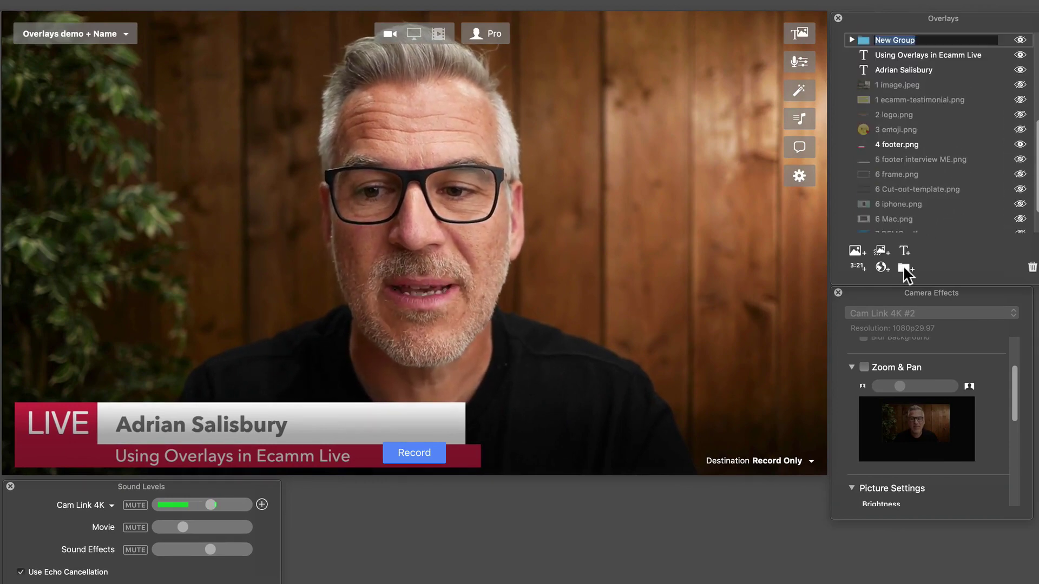
pyautogui.doubleClick(900, 38)
pyautogui.write('title')
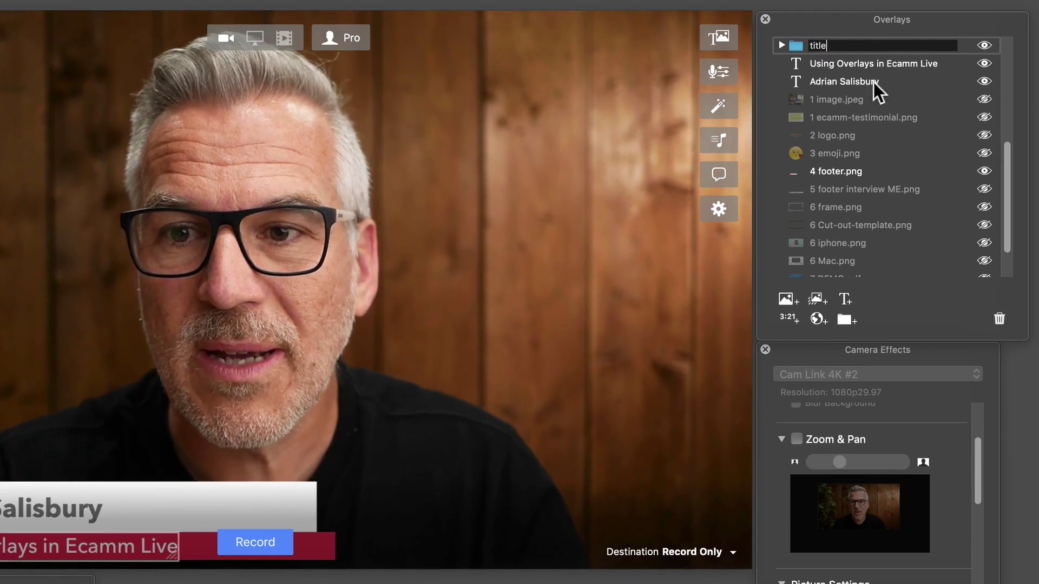
pyautogui.click(895, 87)
# Step: Move the "Using Overlays in Ecamm Live" text, the name text and 4 footer.png into the title group and collapse it
pyautogui.scroll(1, 894, 89)
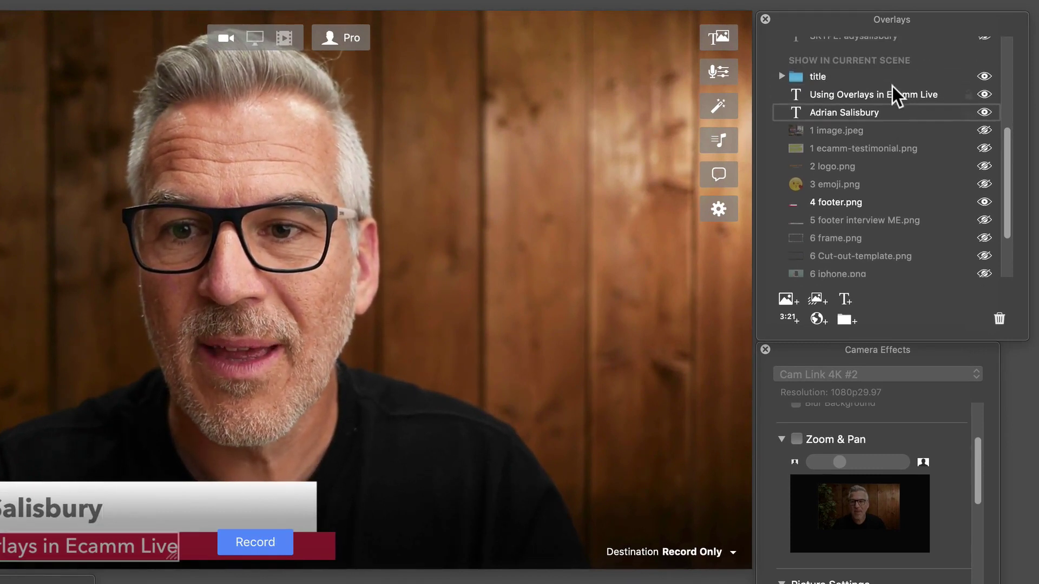
pyautogui.moveTo(810, 100)
pyautogui.mouseDown()
pyautogui.moveTo(811, 77)
pyautogui.moveTo(825, 96)
pyautogui.mouseUp()
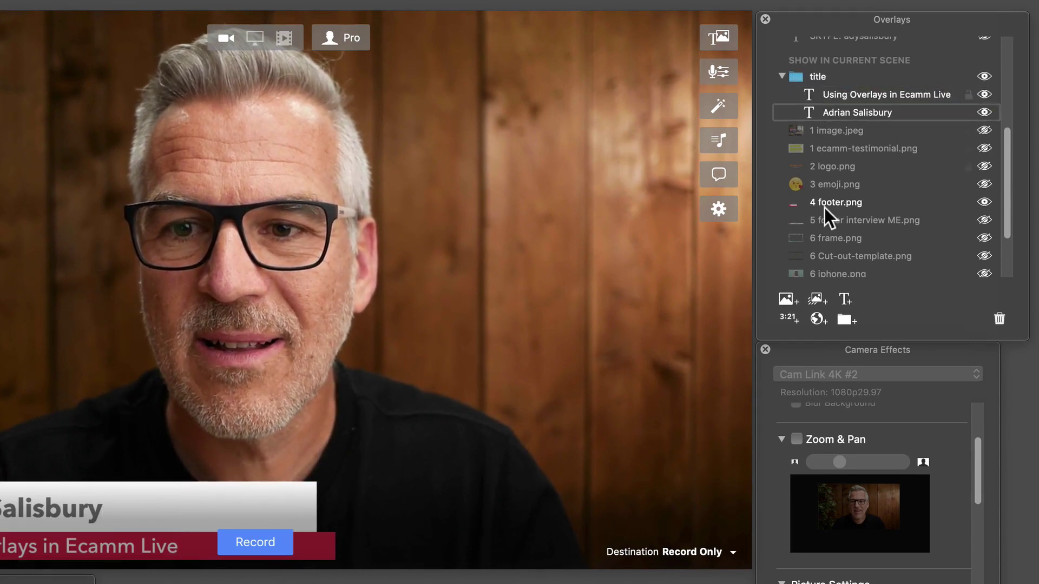
pyautogui.moveTo(828, 200); pyautogui.dragTo(840, 114)
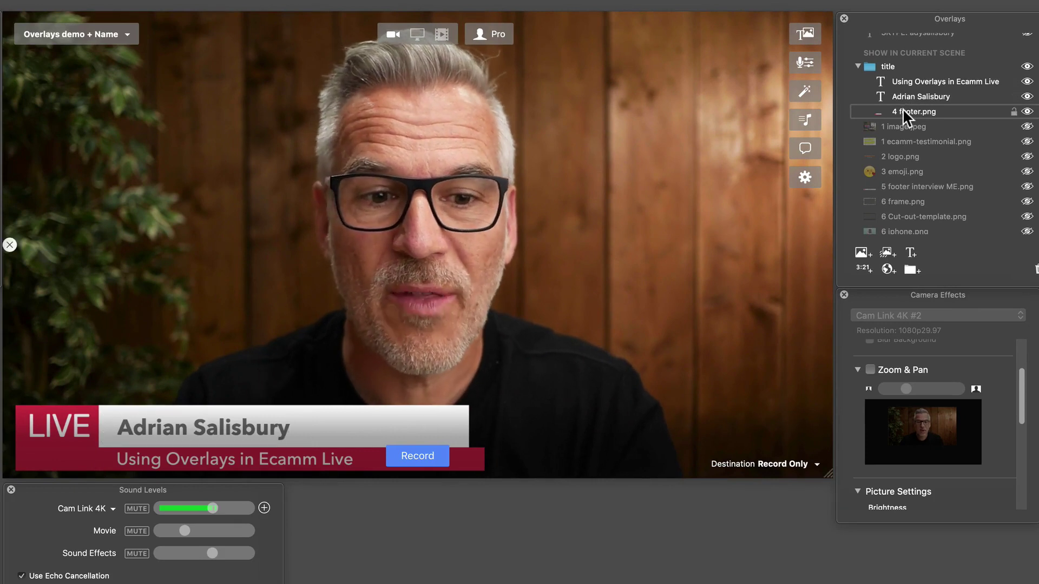
pyautogui.click(858, 66)
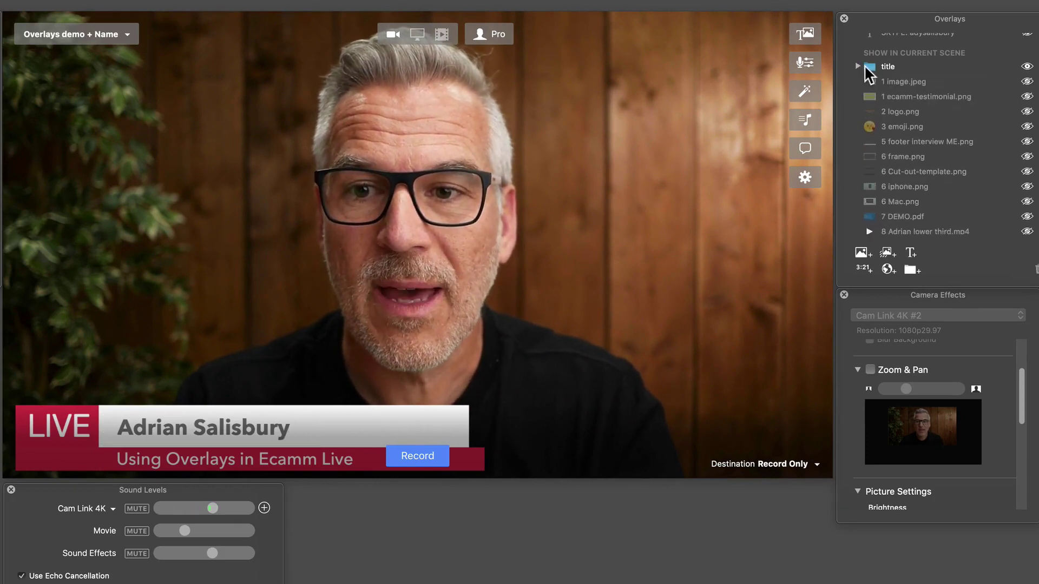
# Step: Hide and show the whole title group, and run the Overlays demo and Overlays demo + Name scenes to compare them
pyautogui.click(1026, 66)
pyautogui.click(1026, 66)
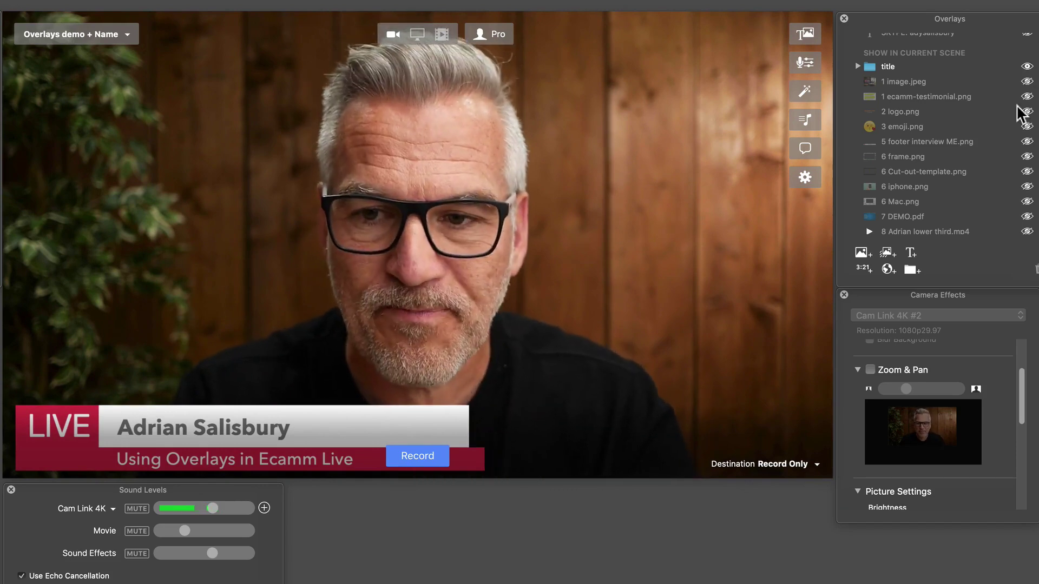
pyautogui.moveTo(439, 318)
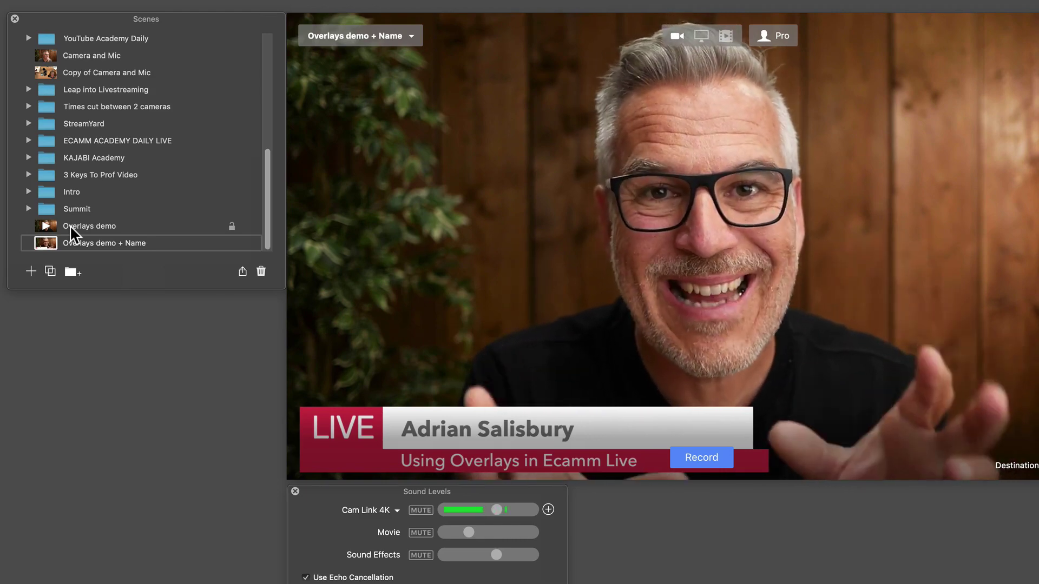
pyautogui.click(46, 225)
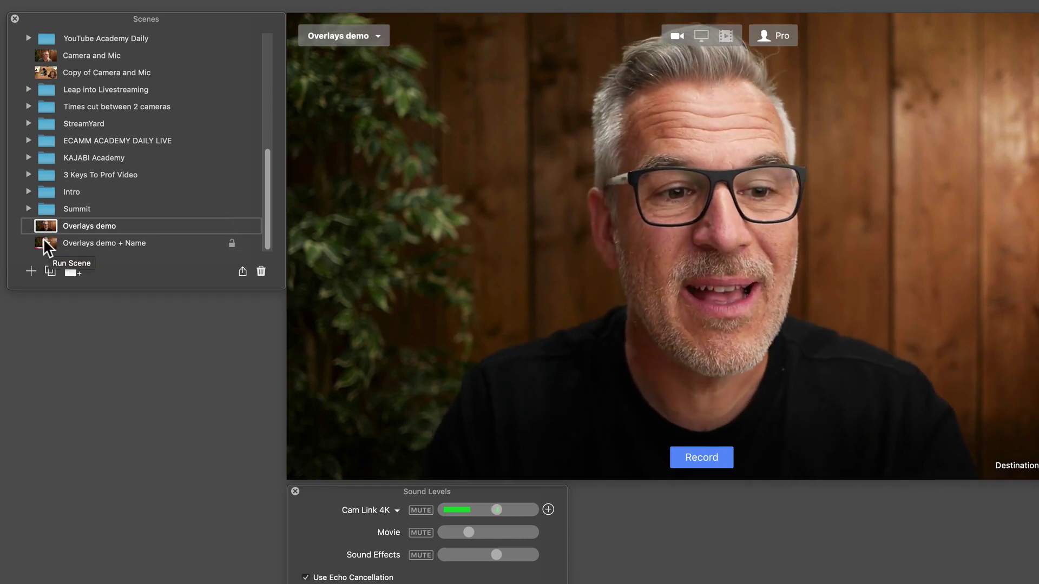
pyautogui.click(44, 242)
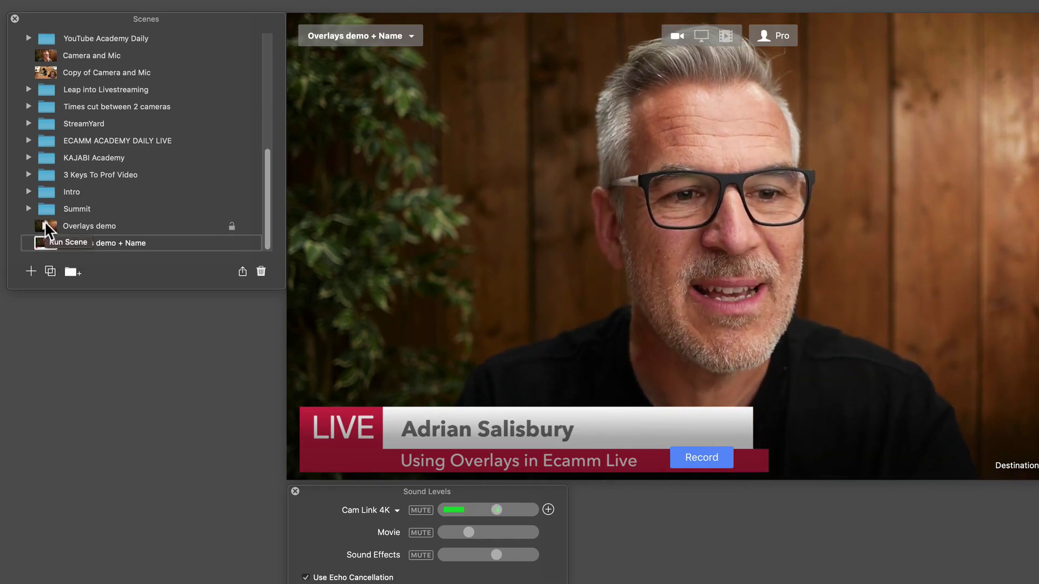
# Step: Duplicate the Overlays demo scene, name the copy "Overlays demo" and place it below Overlays demo + Name
pyautogui.click(45, 224)
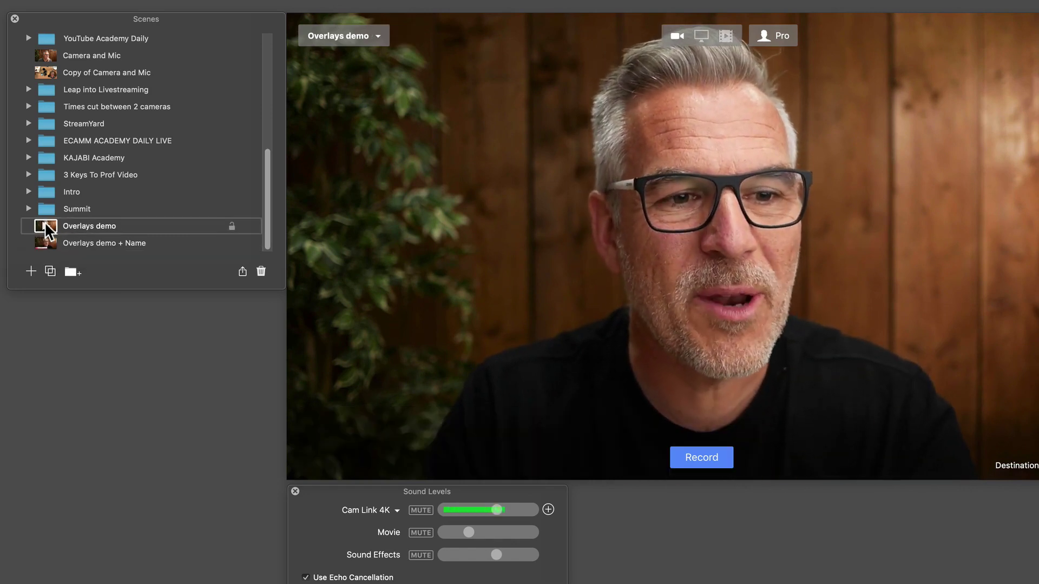
pyautogui.click(49, 272)
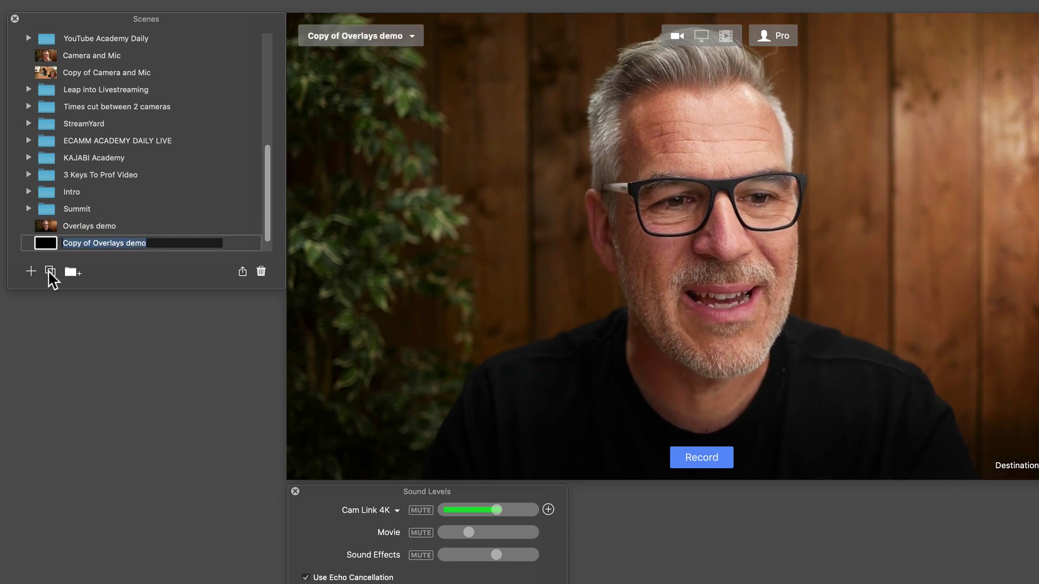
pyautogui.scroll(-1, 65, 236)
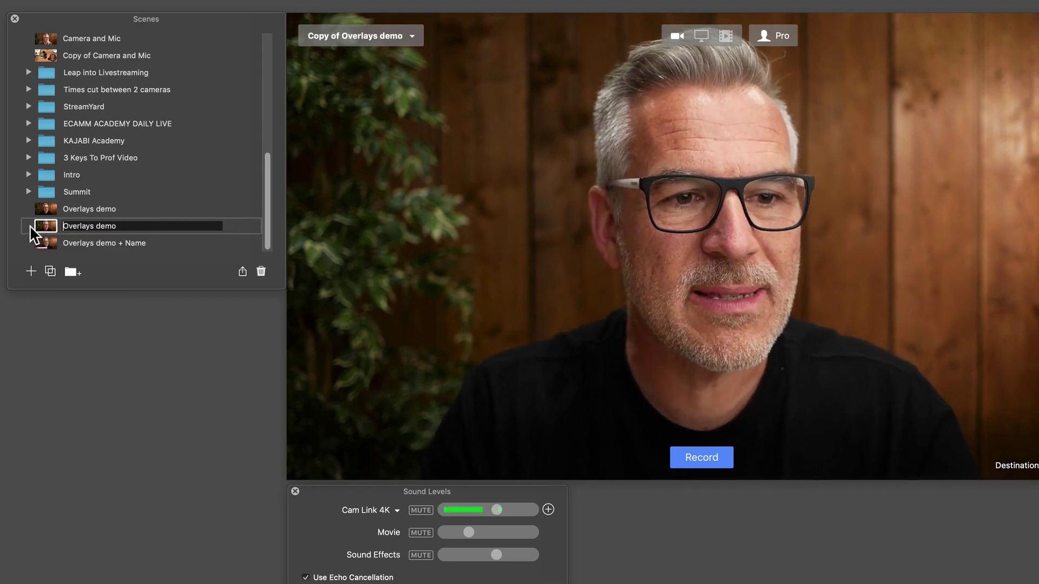
pyautogui.moveTo(29, 226); pyautogui.dragTo(38, 250)
# Step: Run the three demo scenes in order, from clean to titled to clean, and return to Overlays demo + Name
pyautogui.click(43, 208)
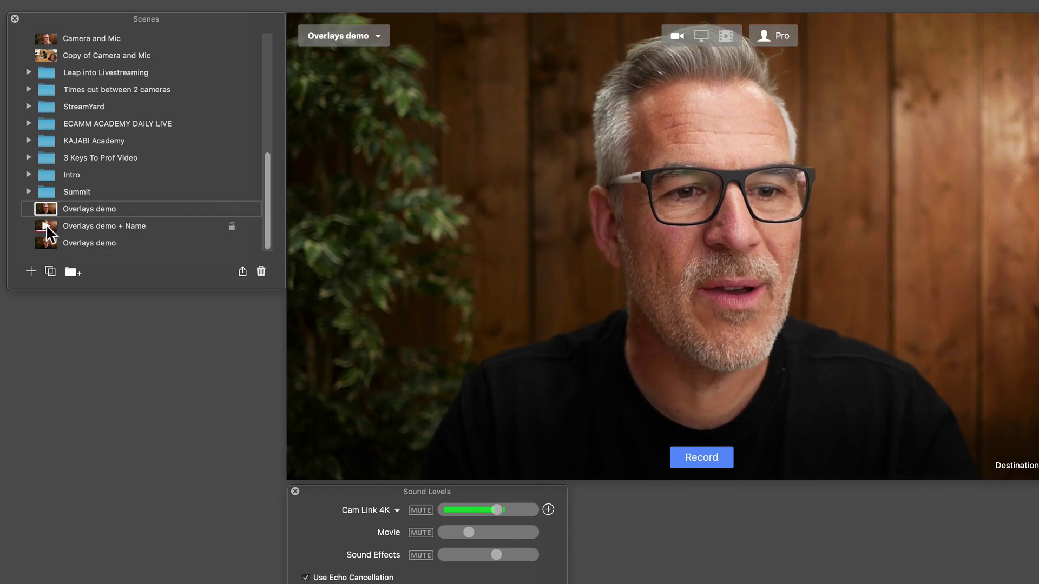
pyautogui.click(46, 225)
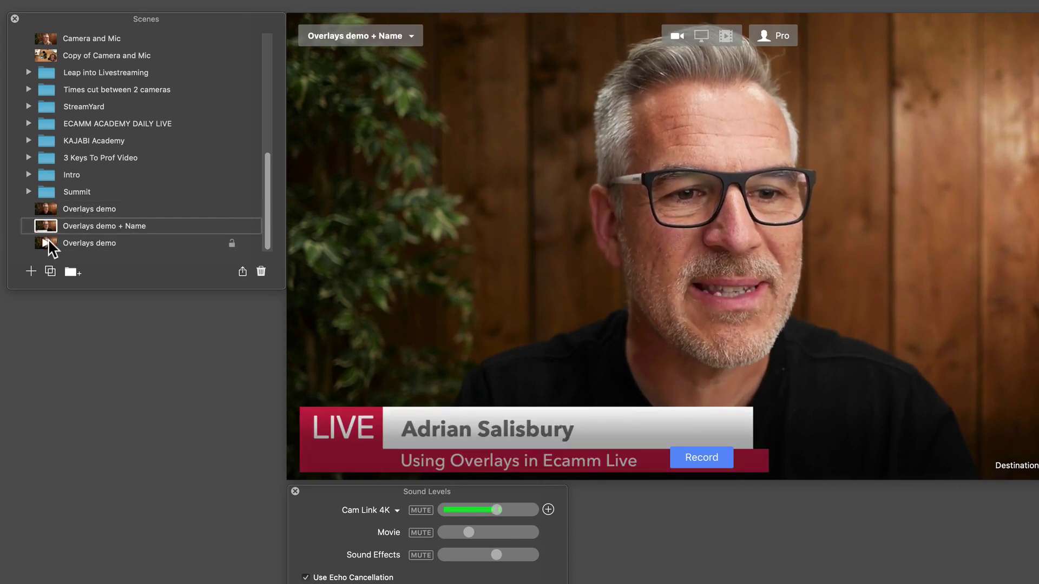
pyautogui.click(48, 239)
pyautogui.click(47, 225)
pyautogui.click(46, 225)
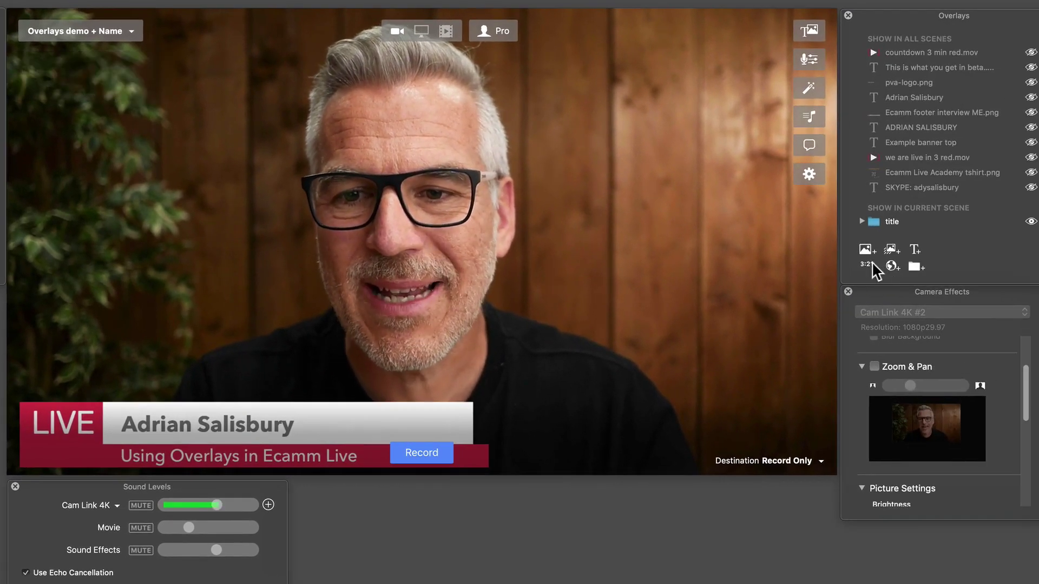
# Step: Start a new timer overlay, preview the Clock and Stopwatch types, and return to Countdown for an Amount of Time
pyautogui.click(869, 265)
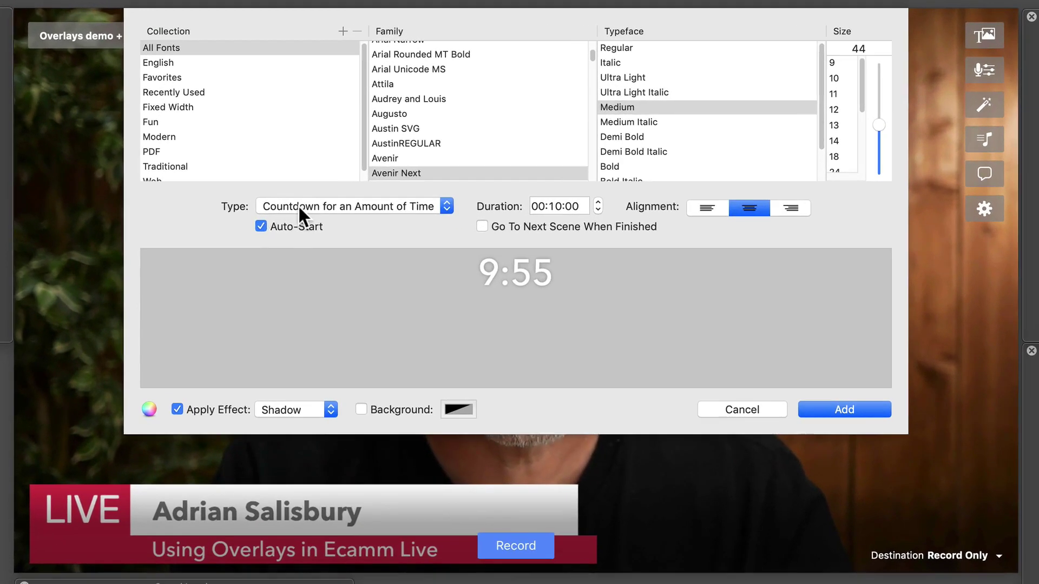
pyautogui.click(243, 173)
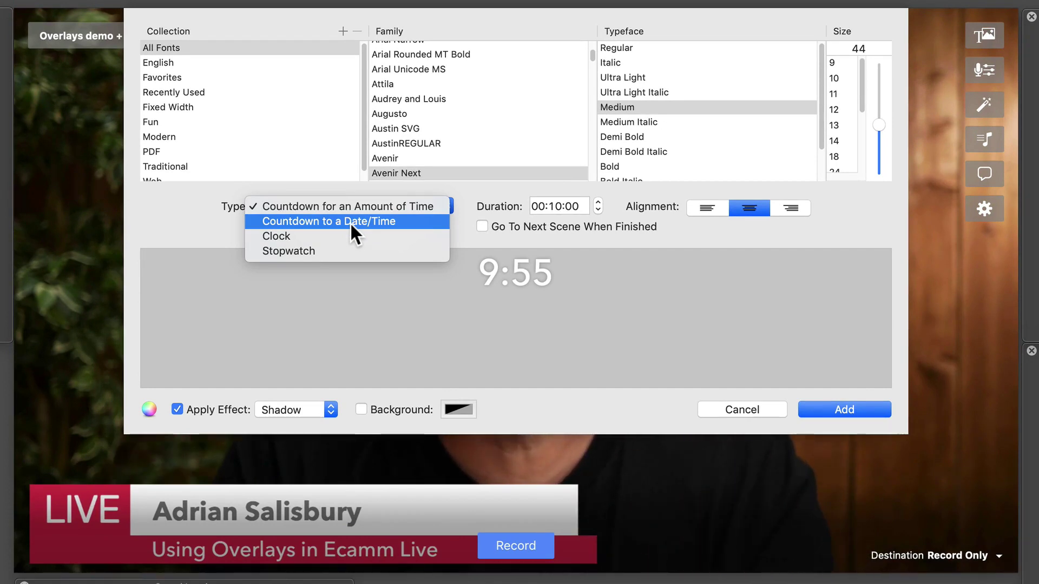
pyautogui.click(343, 233)
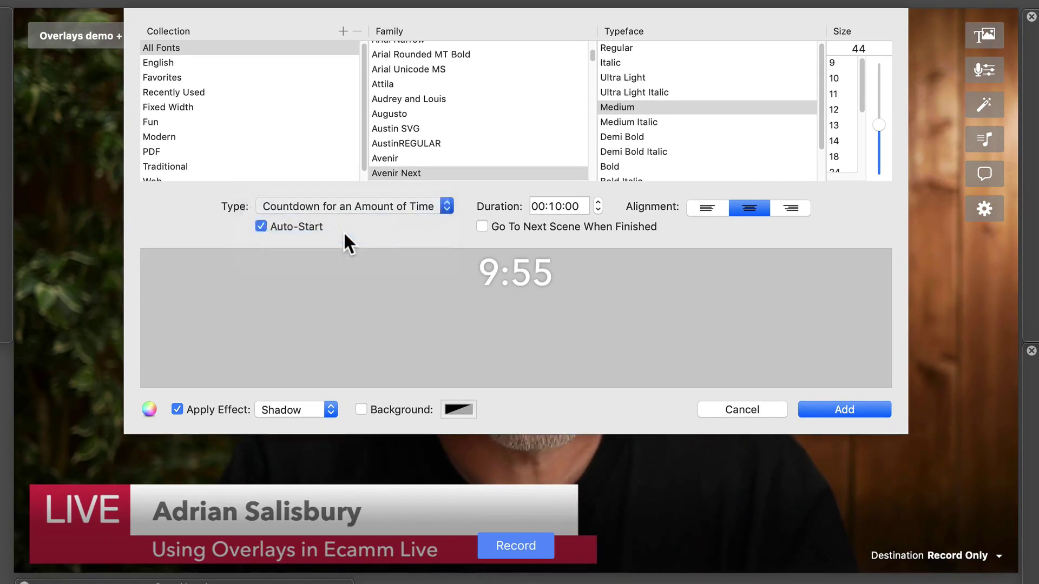
pyautogui.click(329, 204)
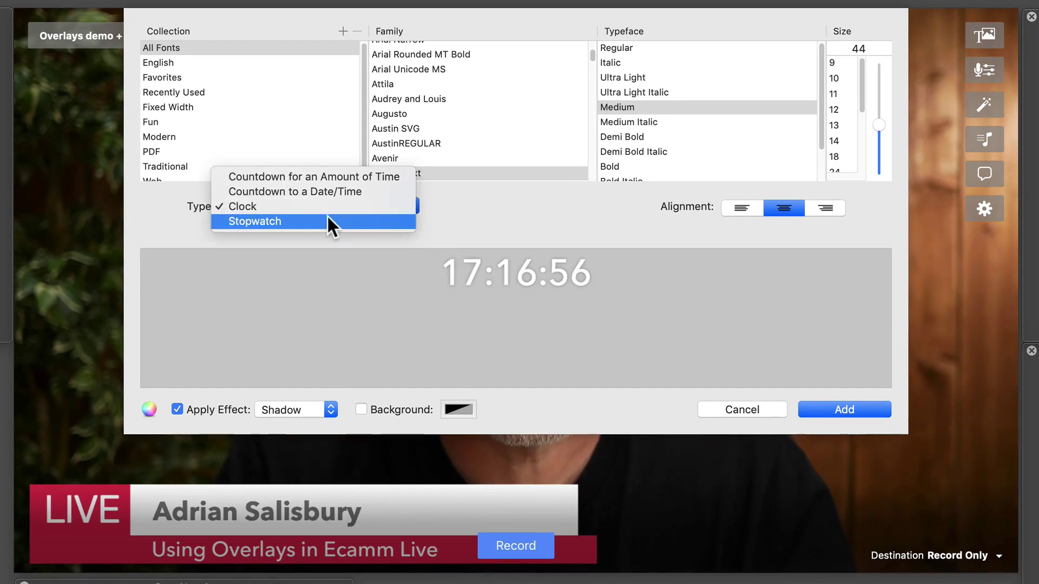
pyautogui.click(327, 217)
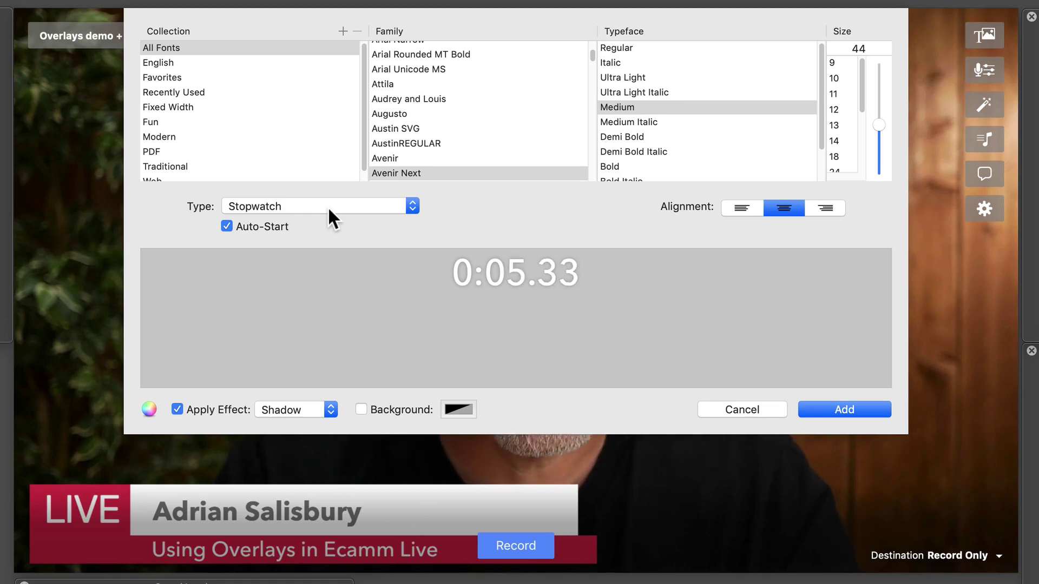
pyautogui.moveTo(327, 203); pyautogui.dragTo(317, 164)
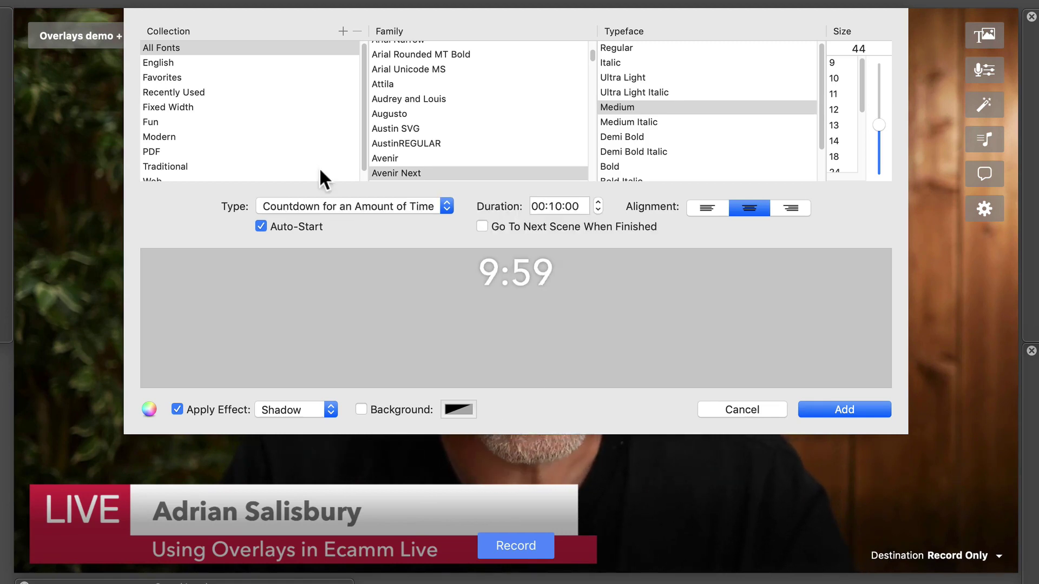
# Step: Set the countdown duration to 00:00:05, enable Go To Next Scene When Finished, and add the timer to the scene
pyautogui.click(553, 206)
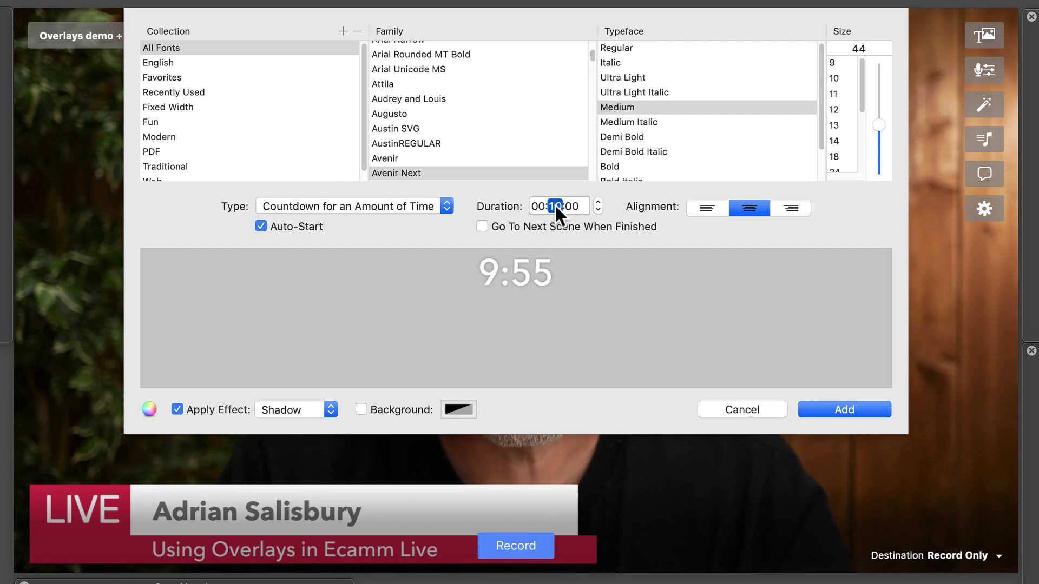
pyautogui.press('BackSpace')
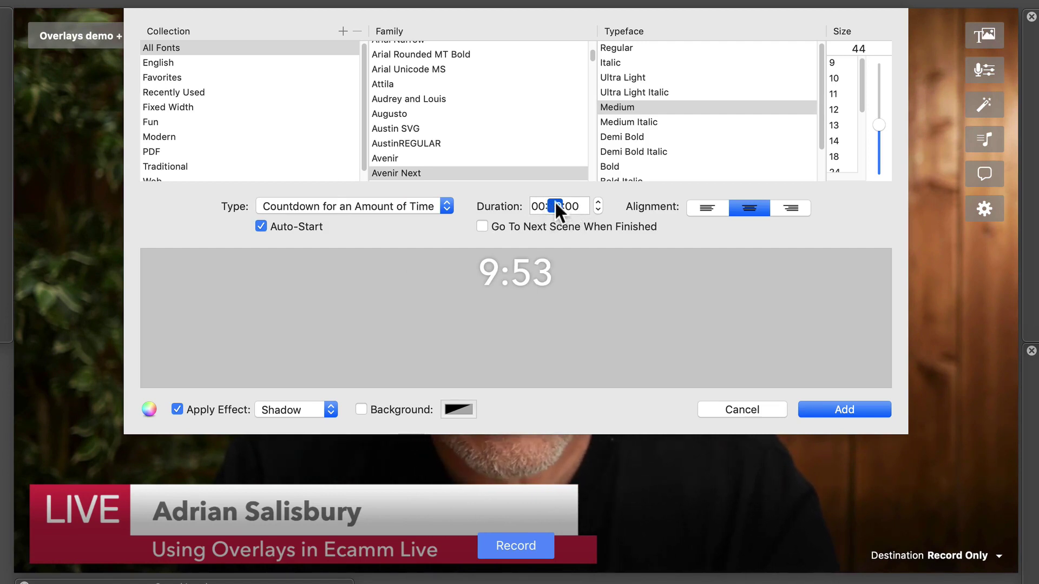
pyautogui.click(569, 202)
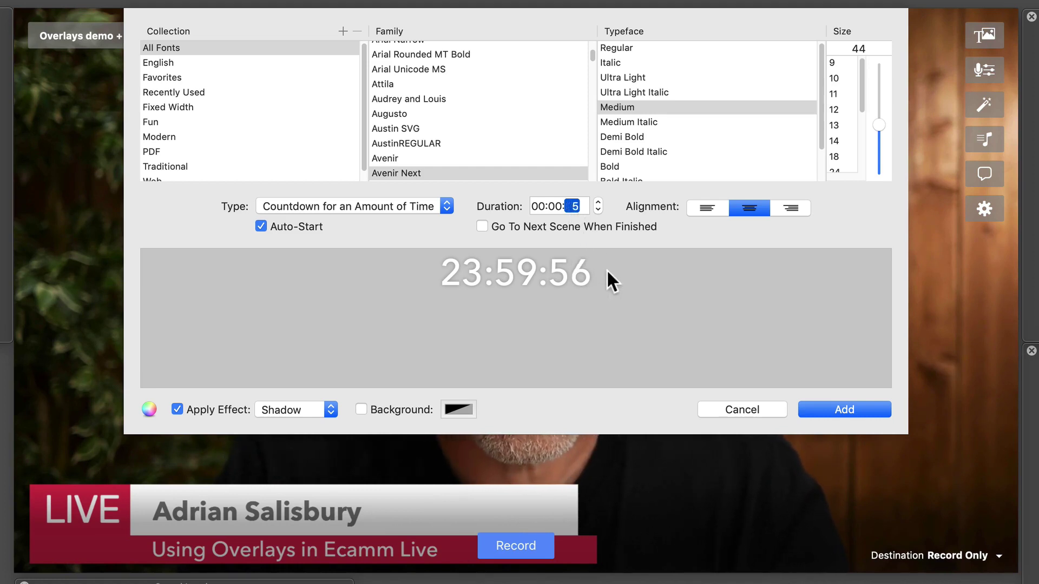
pyautogui.write('5')
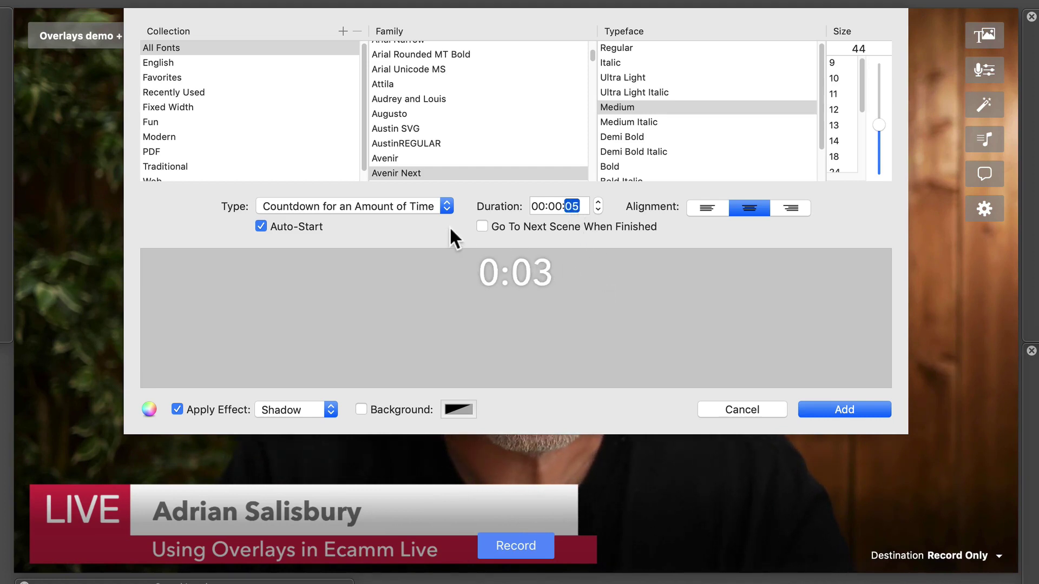
pyautogui.click(482, 226)
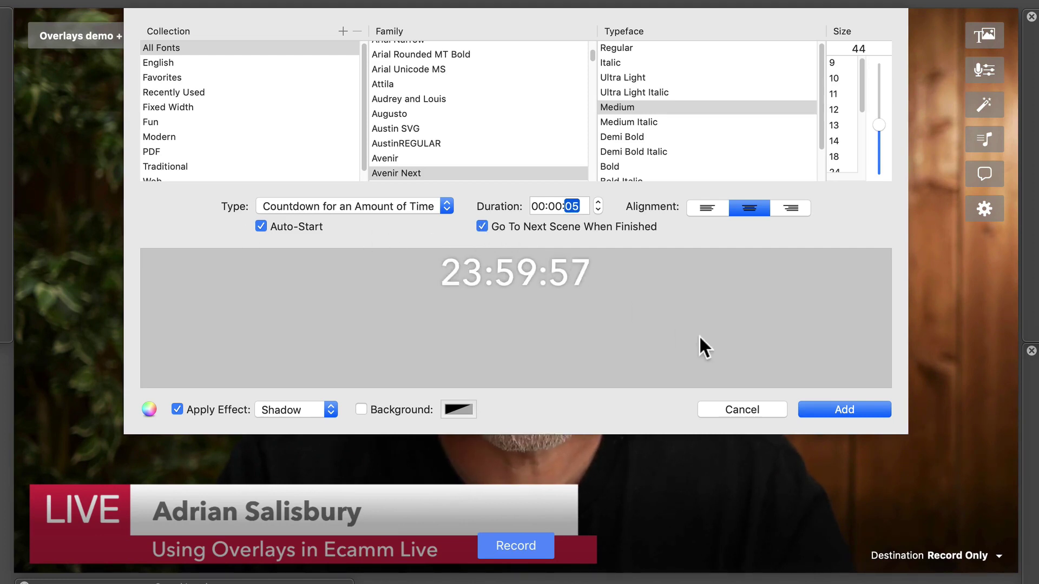
pyautogui.click(847, 409)
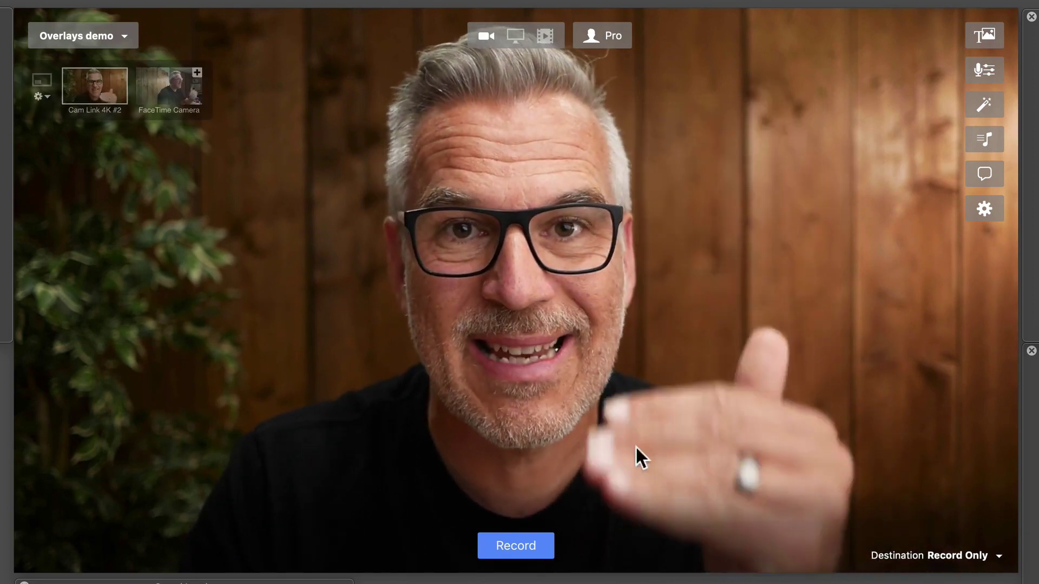
# Step: Run the Overlays demo + Name scene and pause its countdown before it finishes
pyautogui.press('super+2')
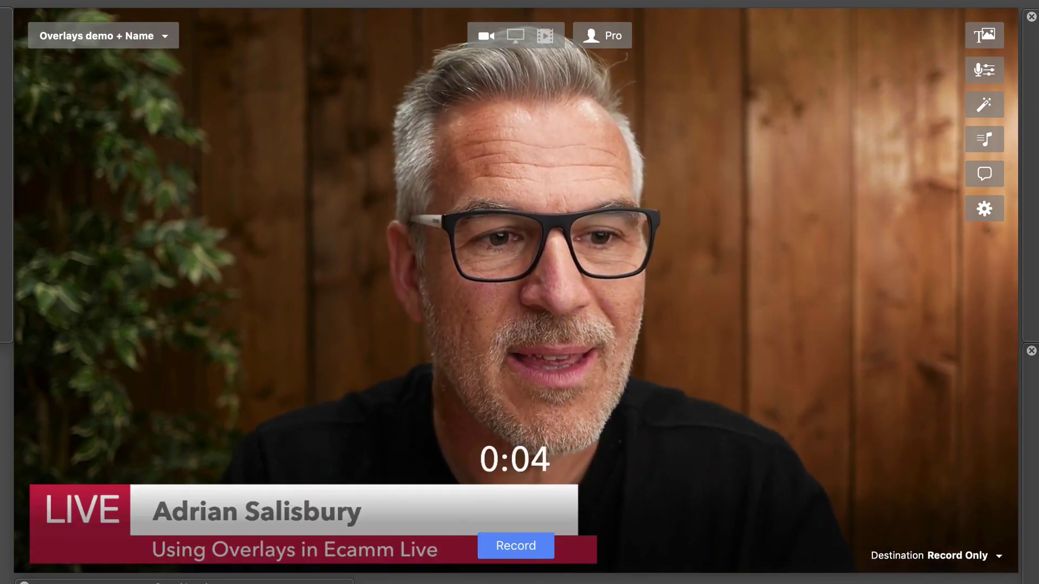
pyautogui.moveTo(476, 459)
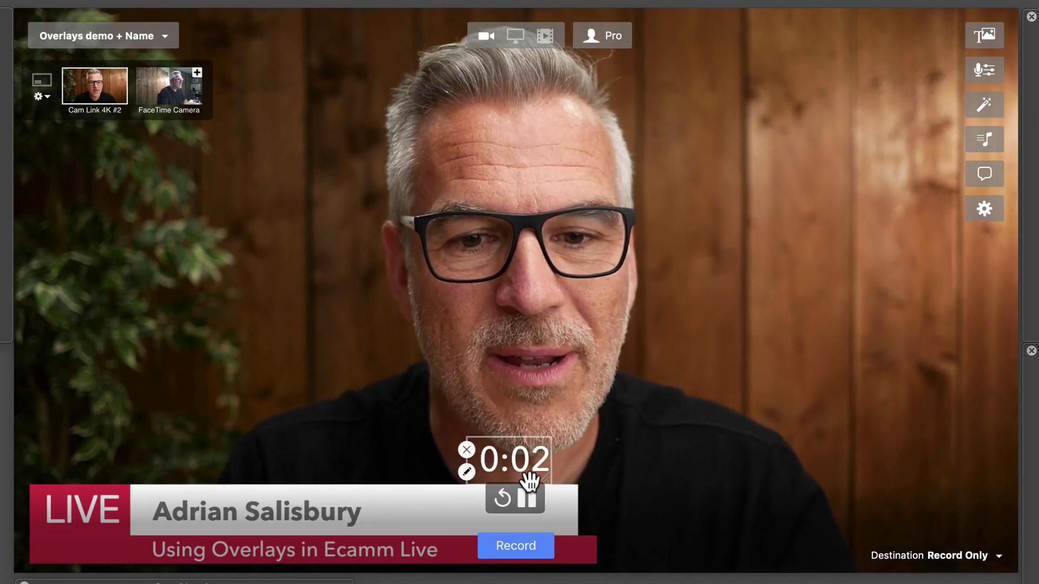
pyautogui.click(526, 497)
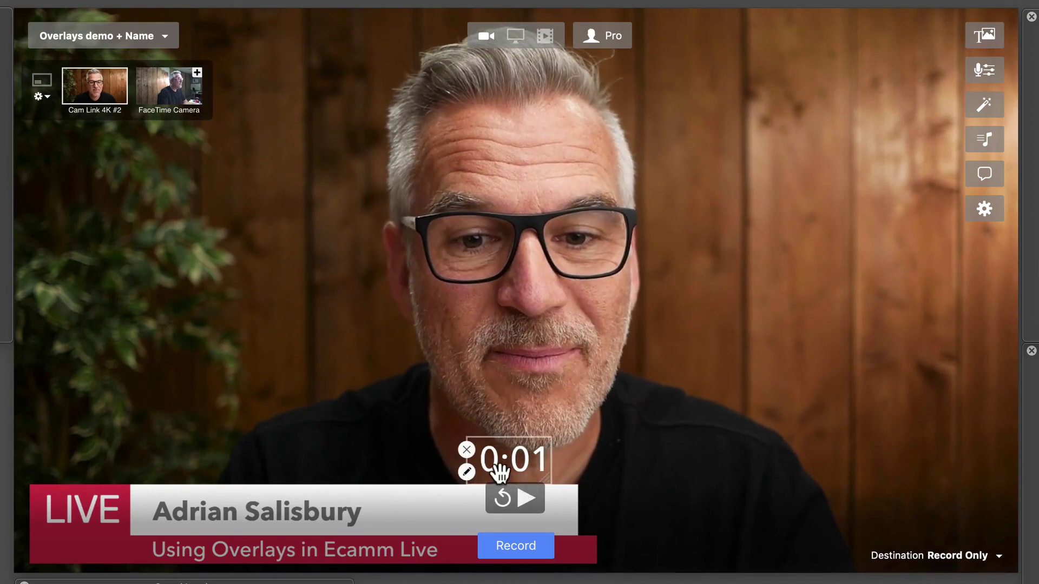
# Step: Make the countdown invisible by setting its text colour opacity to 0% and save the timer
pyautogui.click(465, 471)
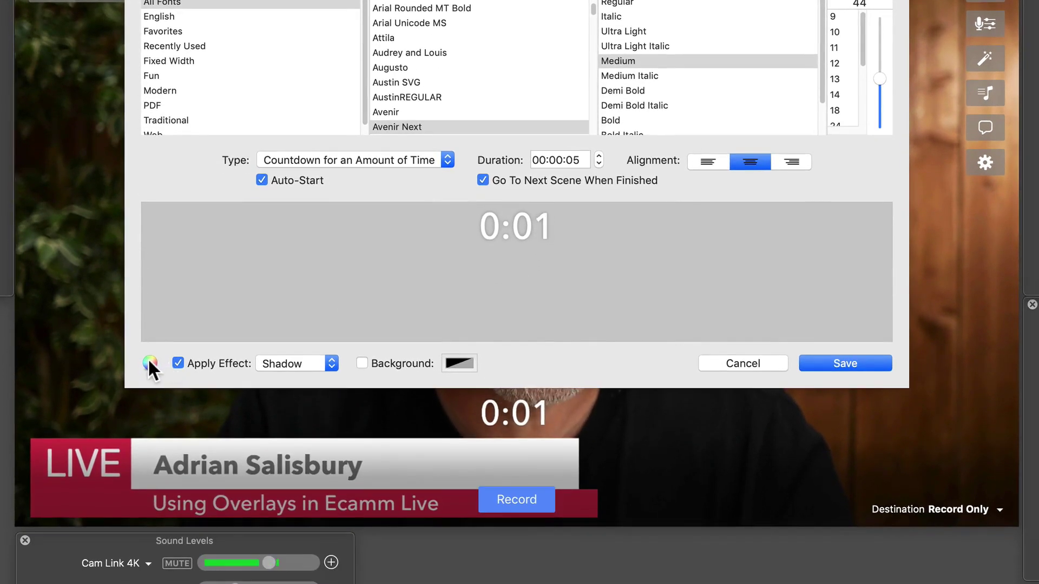
pyautogui.click(150, 362)
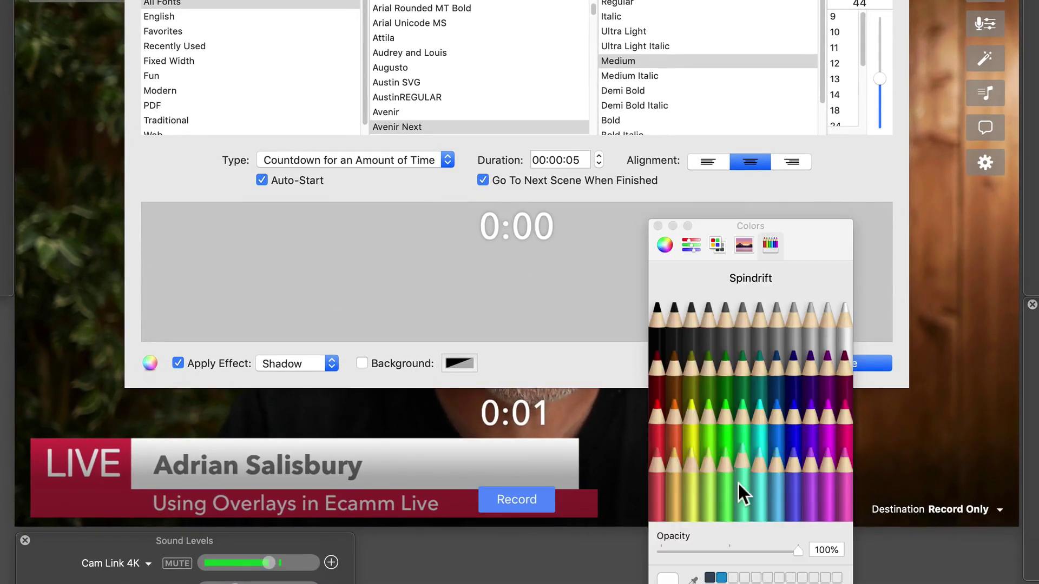
pyautogui.moveTo(796, 549); pyautogui.dragTo(647, 546)
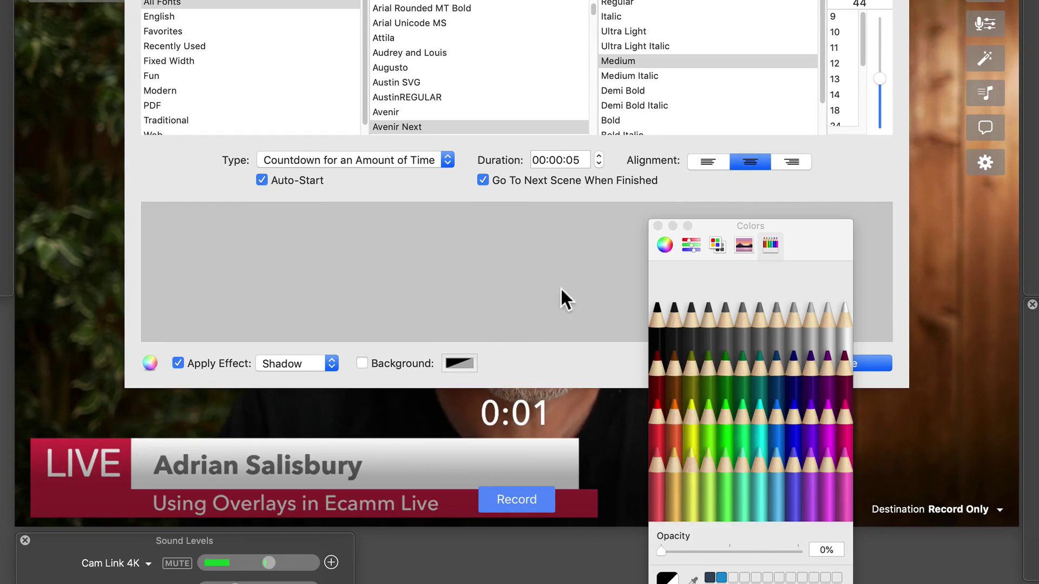
pyautogui.click(657, 225)
pyautogui.click(843, 362)
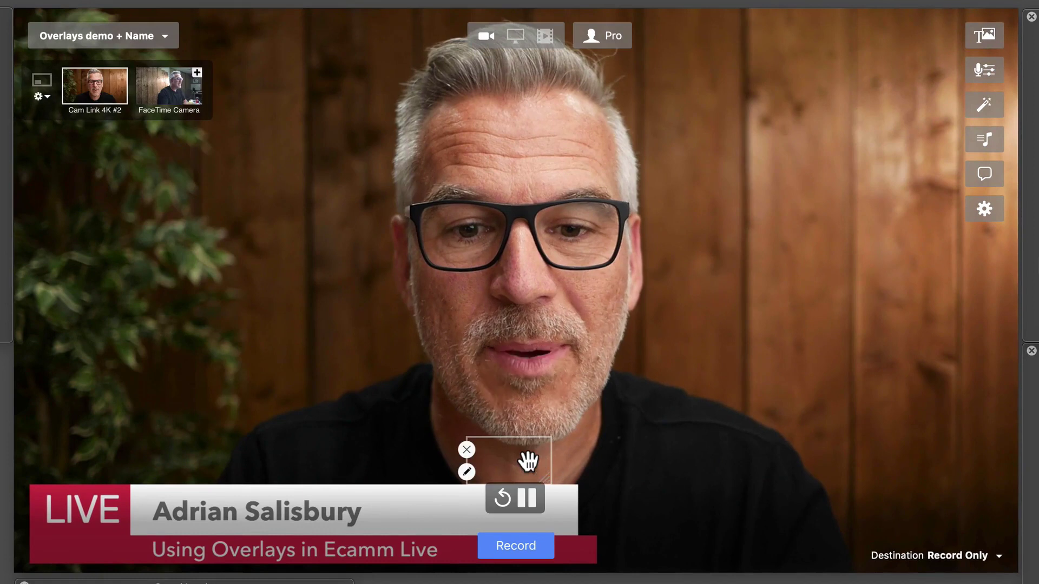
# Step: Move the invisible timer to the right edge of the video frame and run Overlays demo + Name to test automatic switching
pyautogui.moveTo(523, 456); pyautogui.dragTo(903, 476)
pyautogui.moveTo(967, 478); pyautogui.dragTo(979, 478)
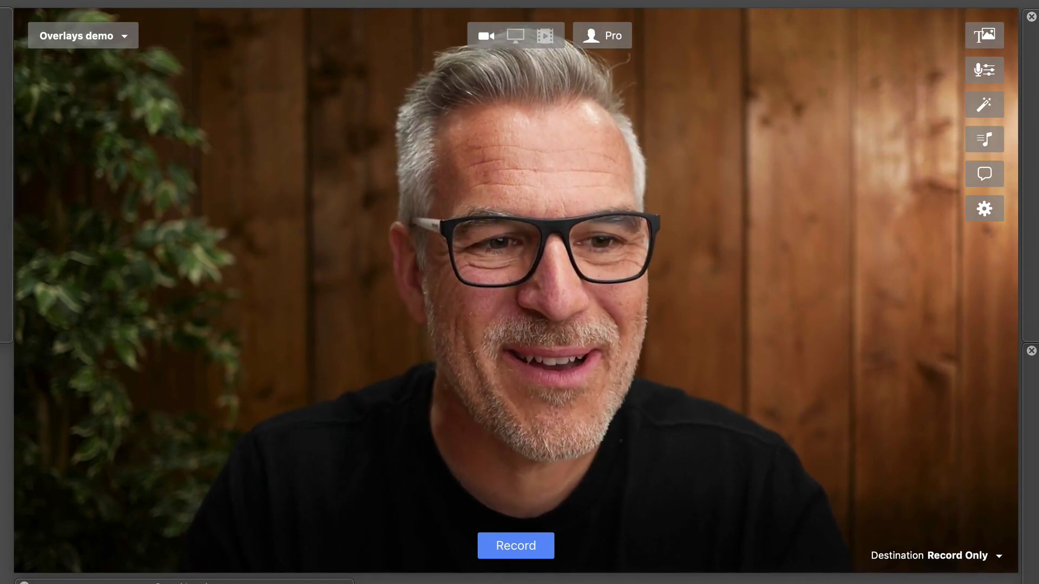
pyautogui.press('super+2')
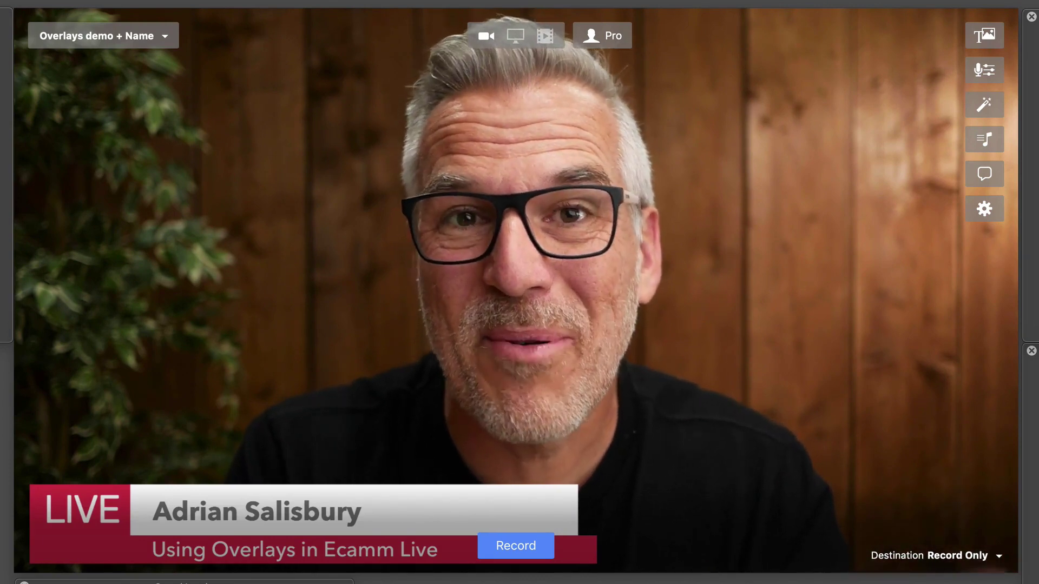
pyautogui.press('super+1')
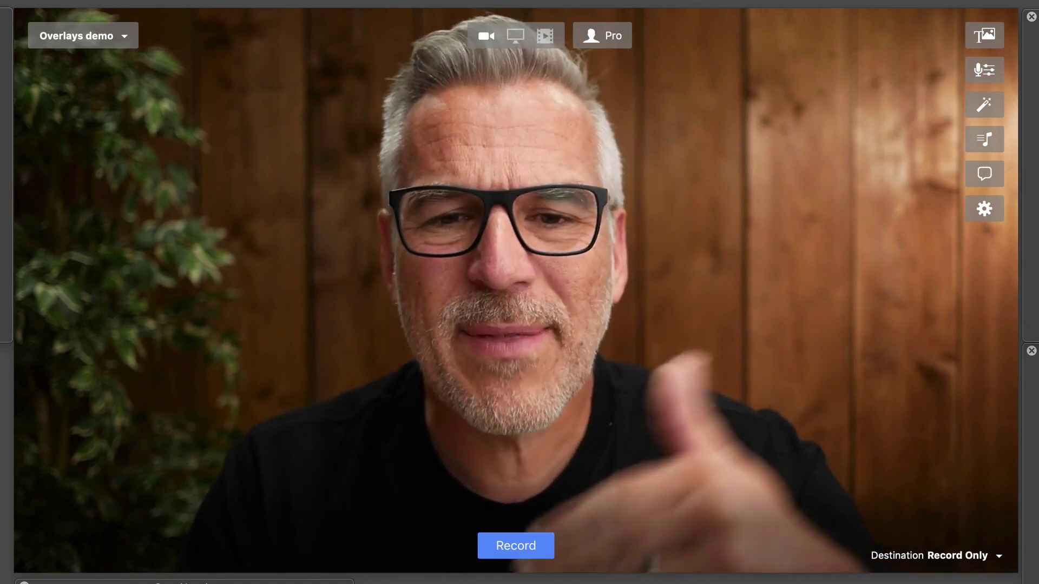
# Step: Set the default video transition to Cross Dissolve in the preferences and run Overlays demo + Name to preview it
pyautogui.moveTo(590, 119)
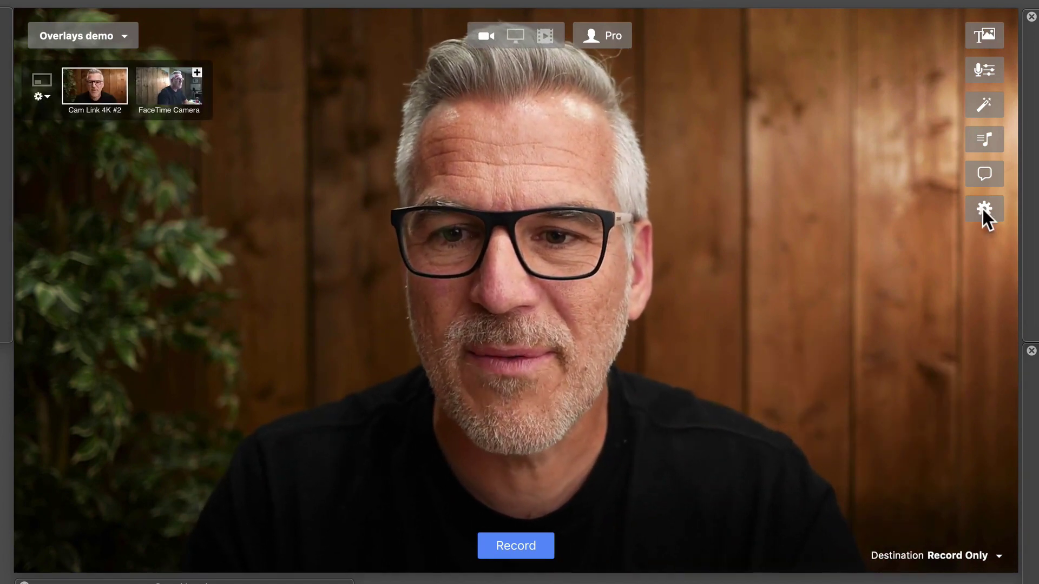
pyautogui.click(982, 209)
pyautogui.moveTo(726, 341); pyautogui.dragTo(517, 115)
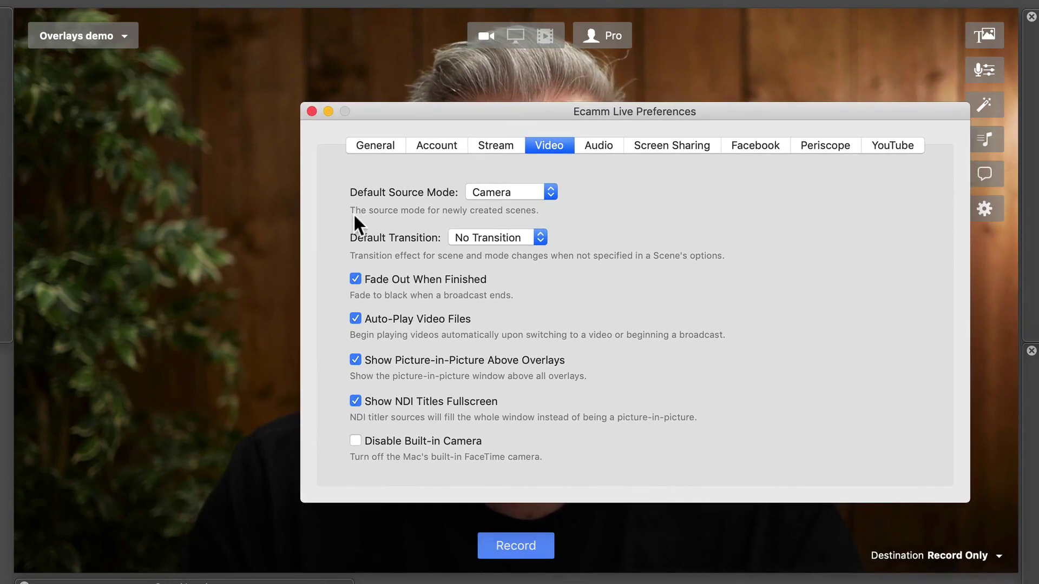
pyautogui.click(480, 238)
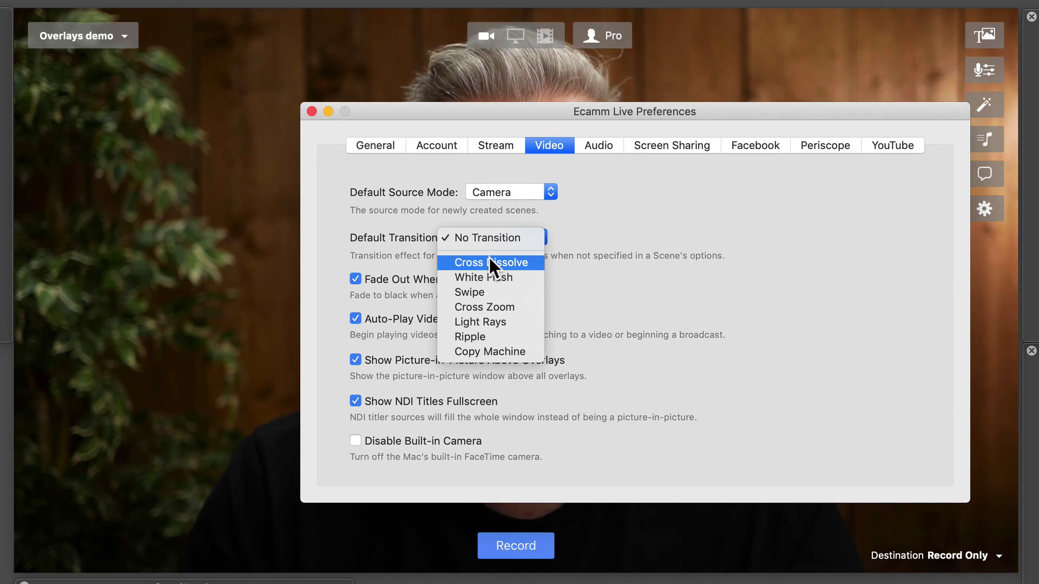
pyautogui.click(489, 260)
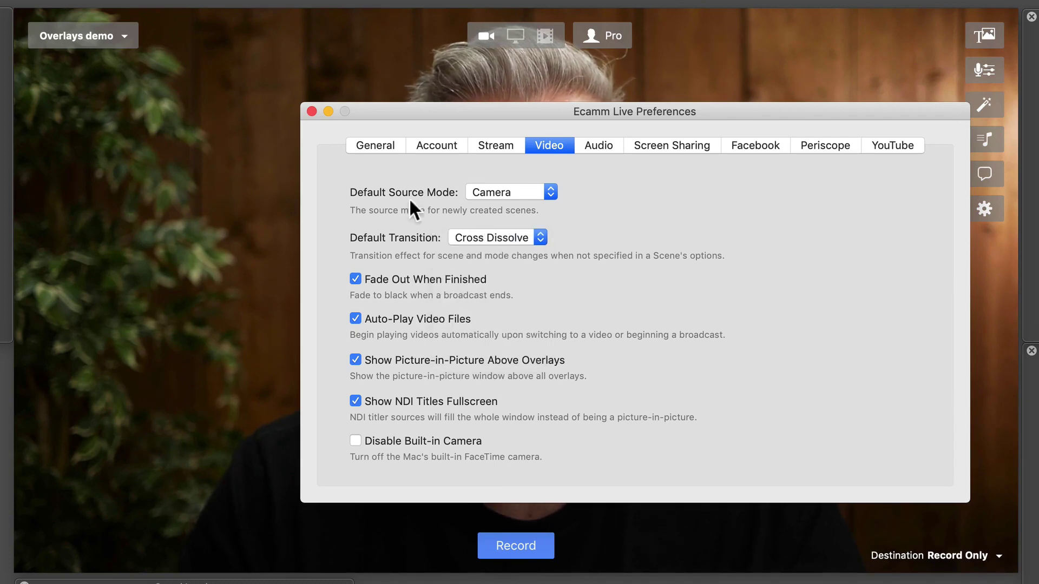
pyautogui.click(312, 111)
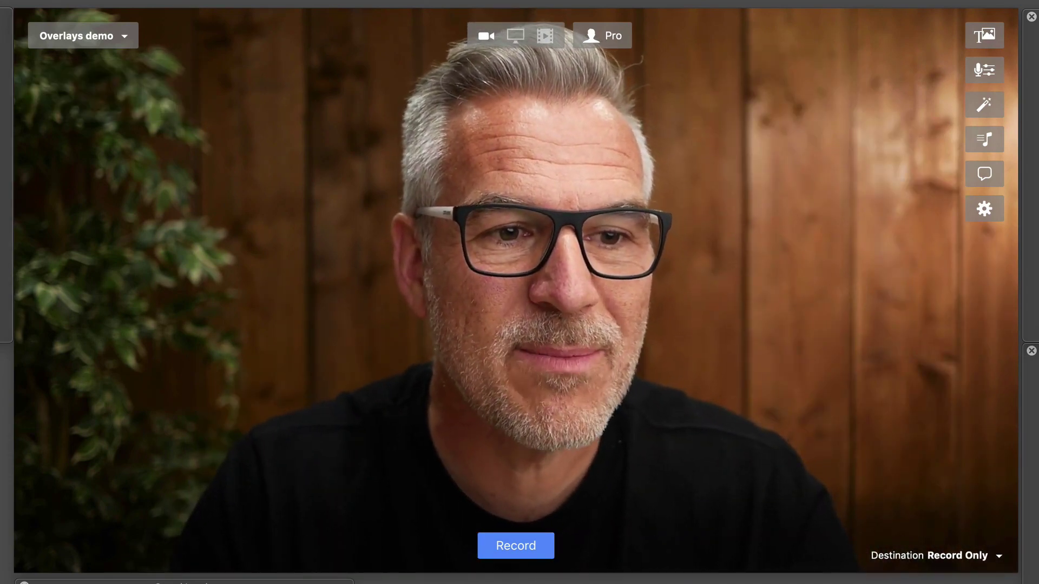
pyautogui.hotkey('ctrl', 'Right')
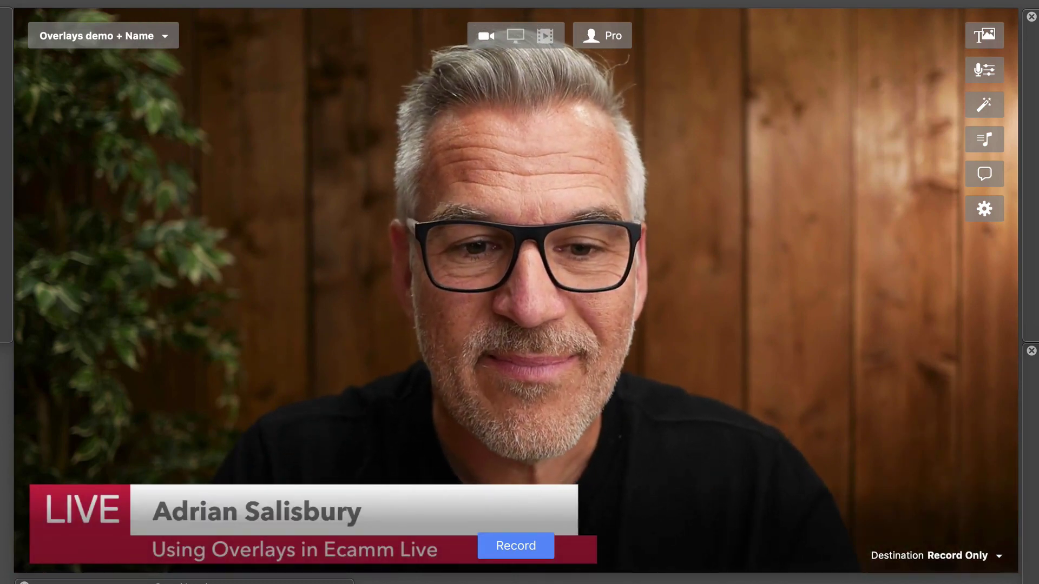
pyautogui.hotkey('ctrl', 'Left')
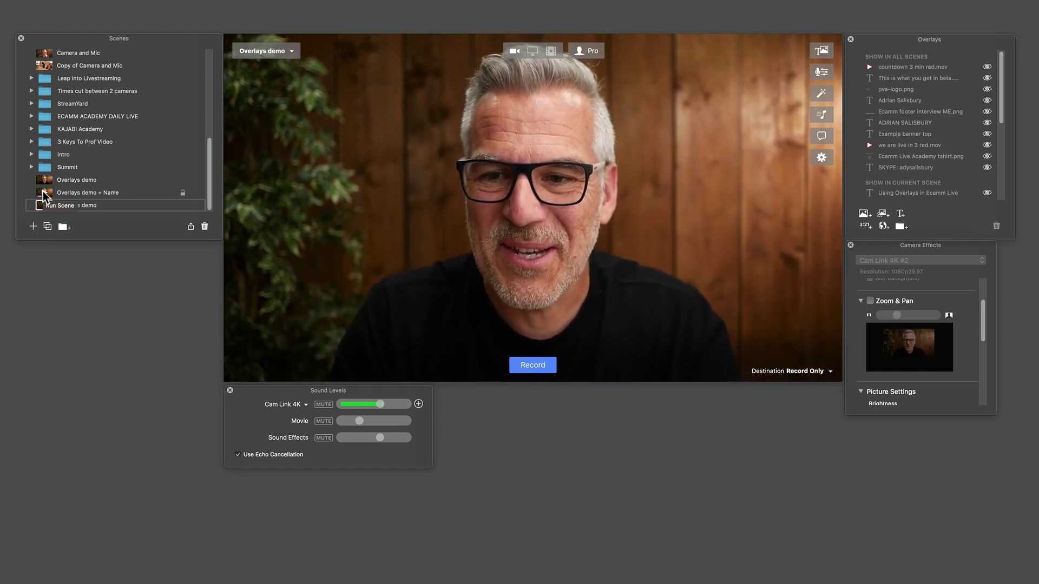
# Step: Duplicate the last Overlays demo scene and name the copy "Overlays demo + 10 min timer"
pyautogui.click(866, 227)
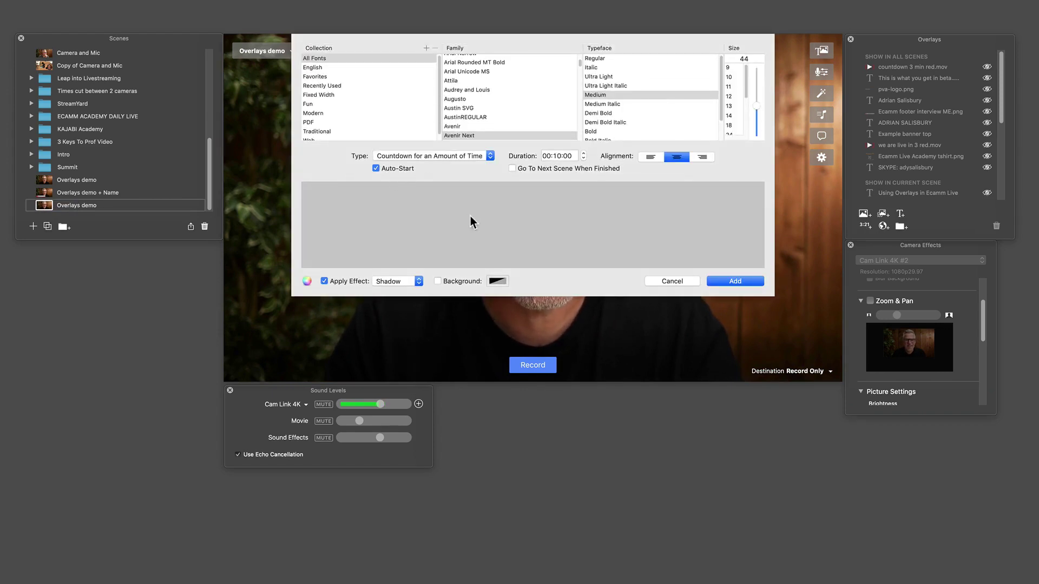
pyautogui.click(667, 279)
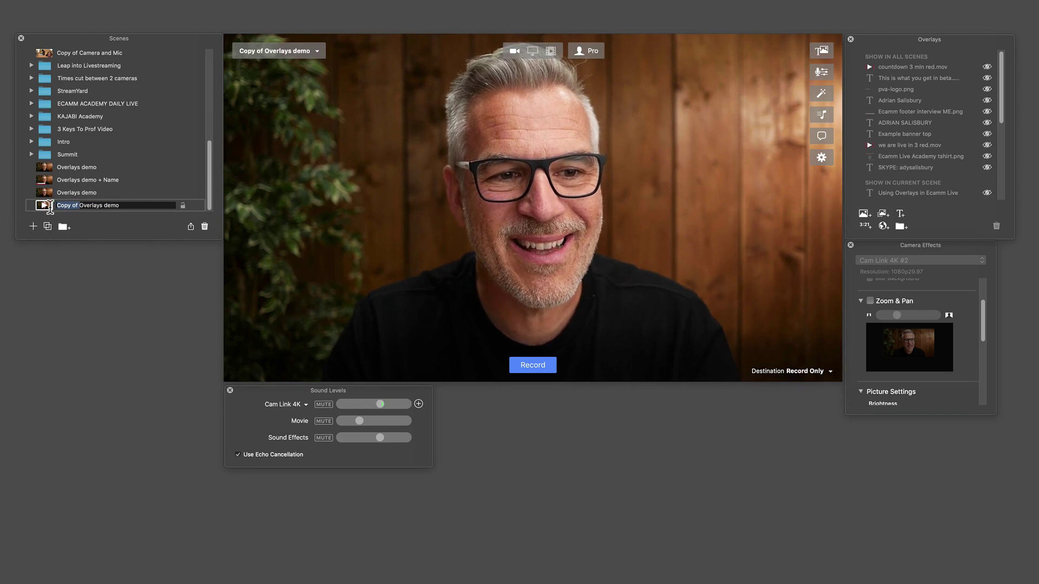
pyautogui.press('BackSpace')
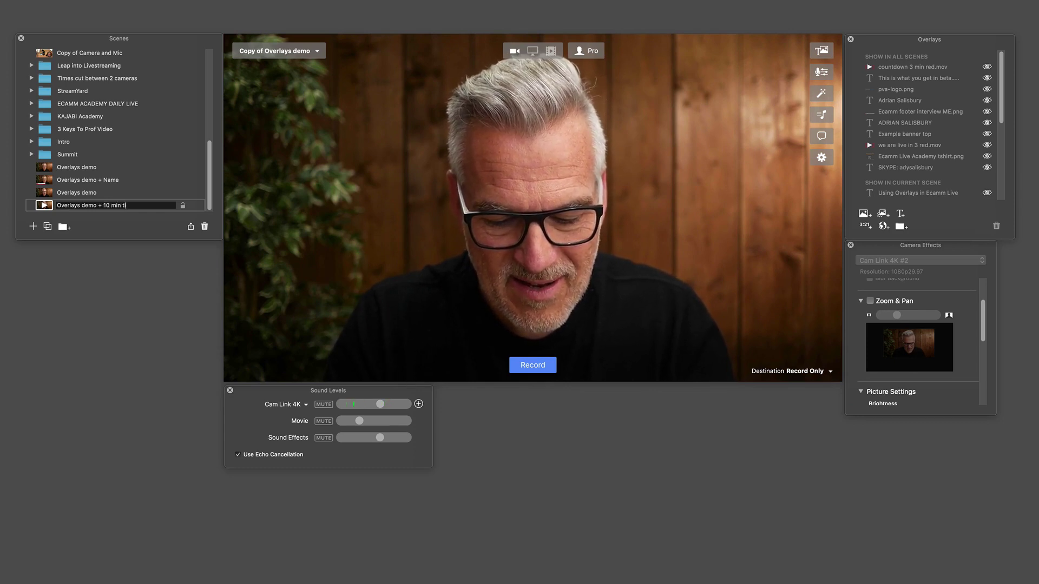
pyautogui.press('Return')
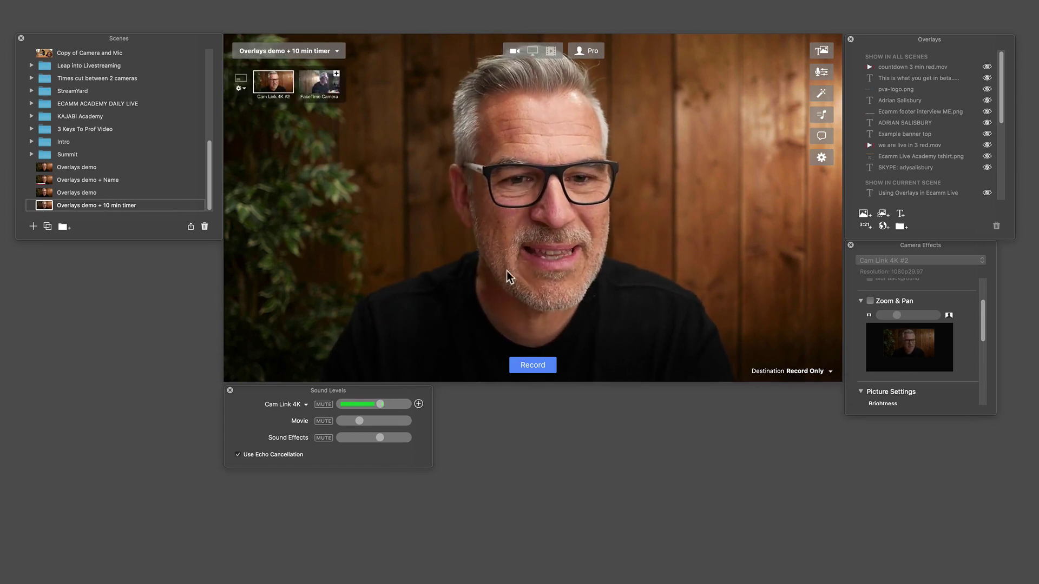
# Step: Start a new auto-starting countdown timer with a duration of 00:10:00 and set its typeface to Avenir Next Bold
pyautogui.click(864, 227)
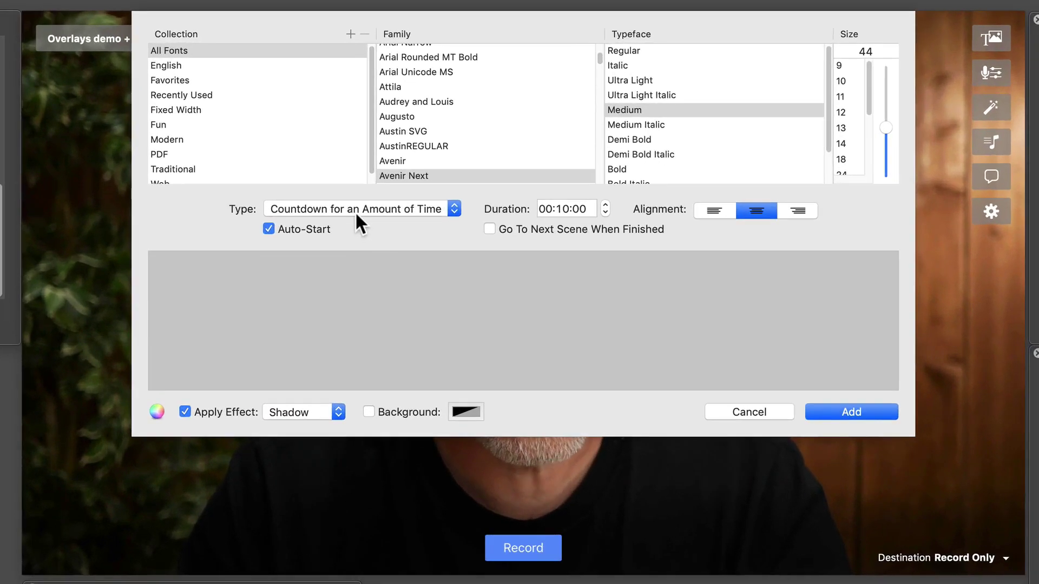
pyautogui.click(429, 156)
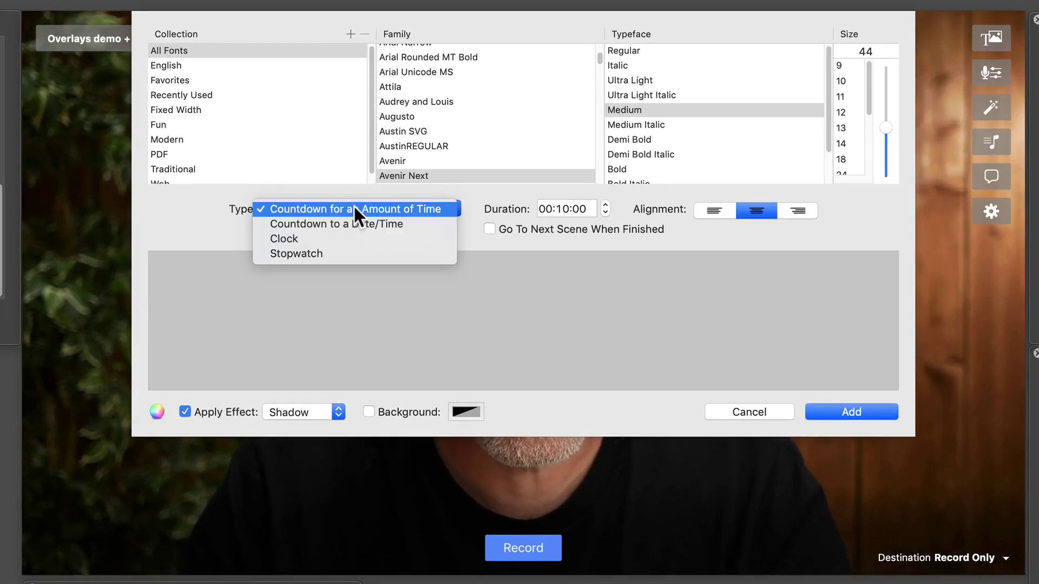
pyautogui.click(403, 214)
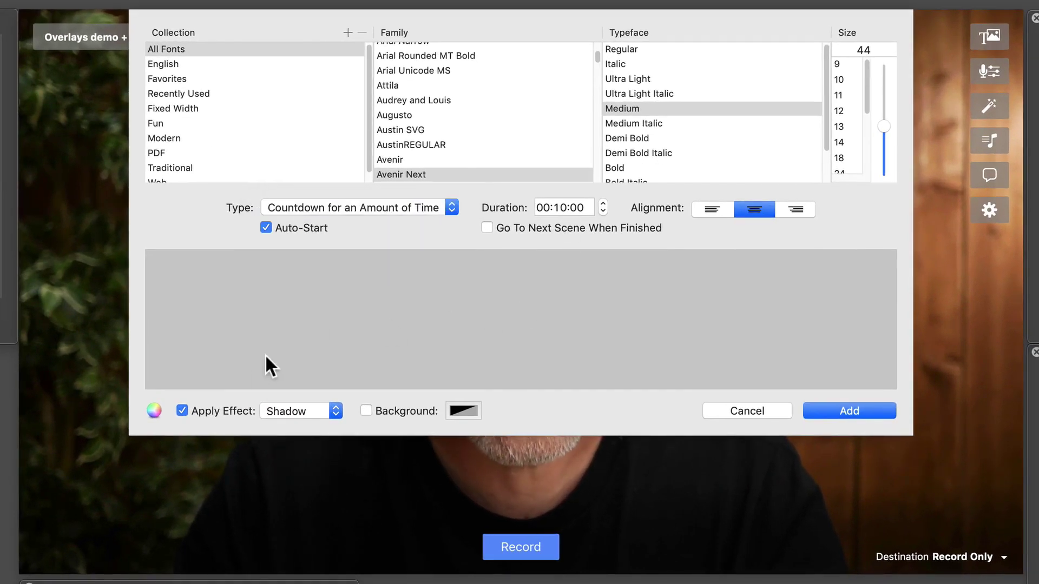
pyautogui.click(153, 410)
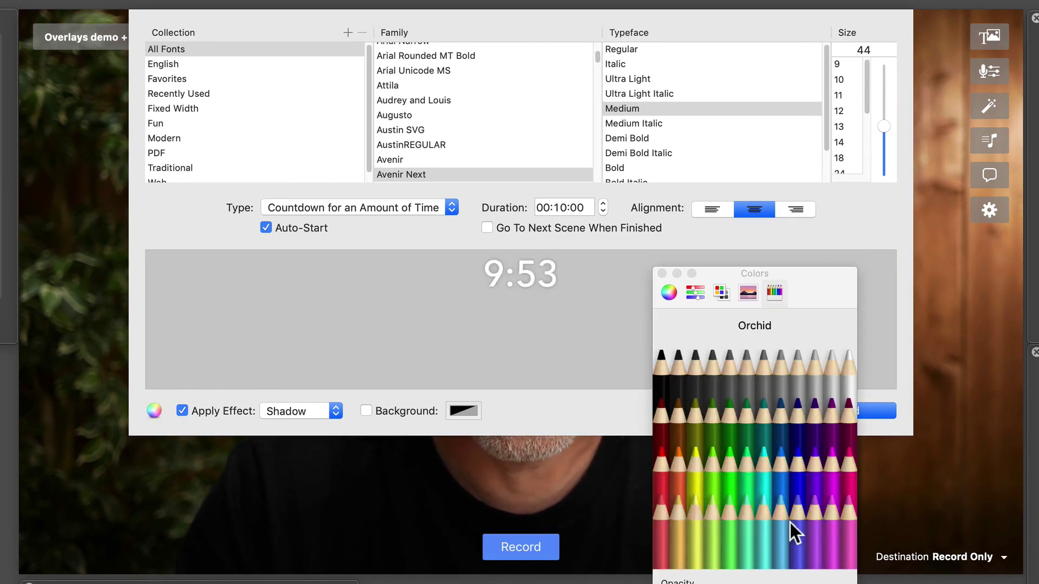
pyautogui.click(660, 273)
pyautogui.click(634, 165)
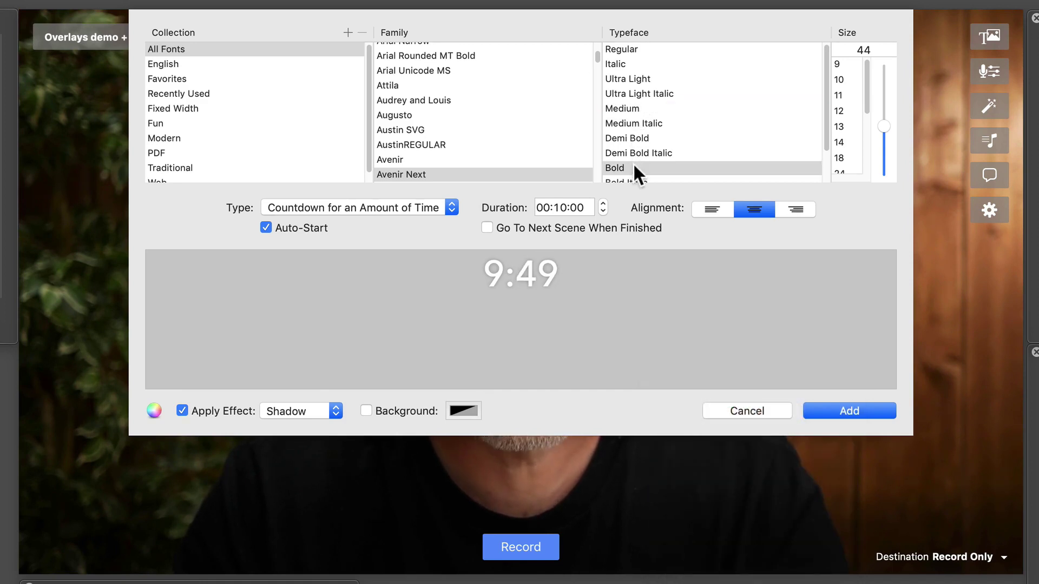
# Step: Give the countdown timer a solid red background and add it to the scene
pyautogui.click(364, 410)
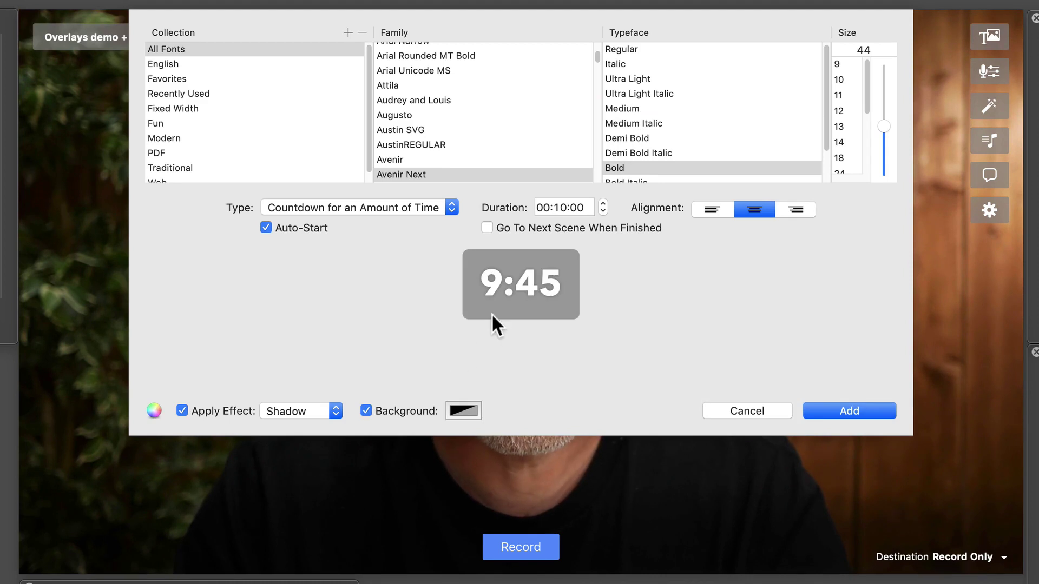
pyautogui.click(461, 410)
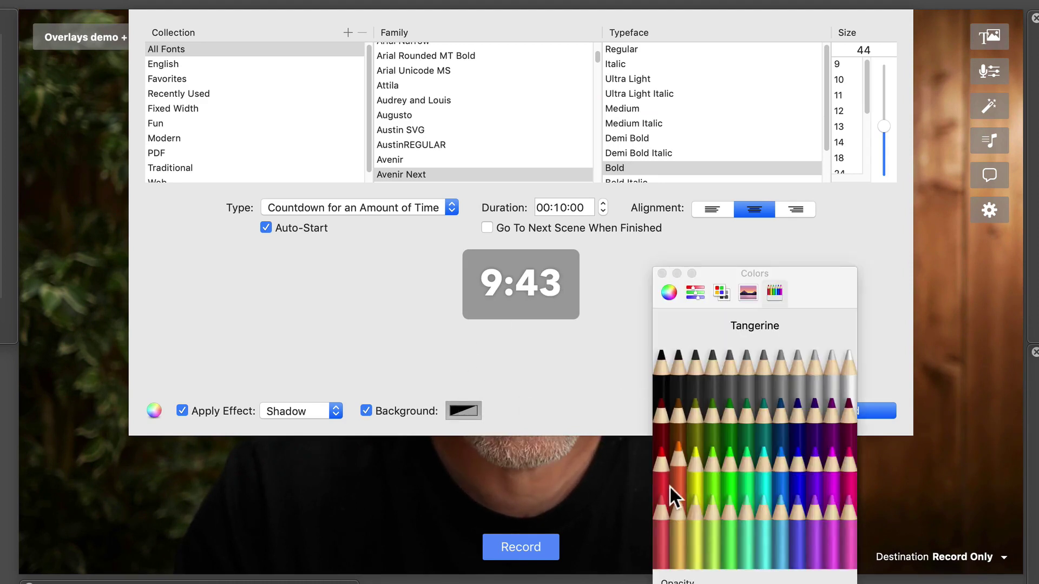
pyautogui.click(695, 475)
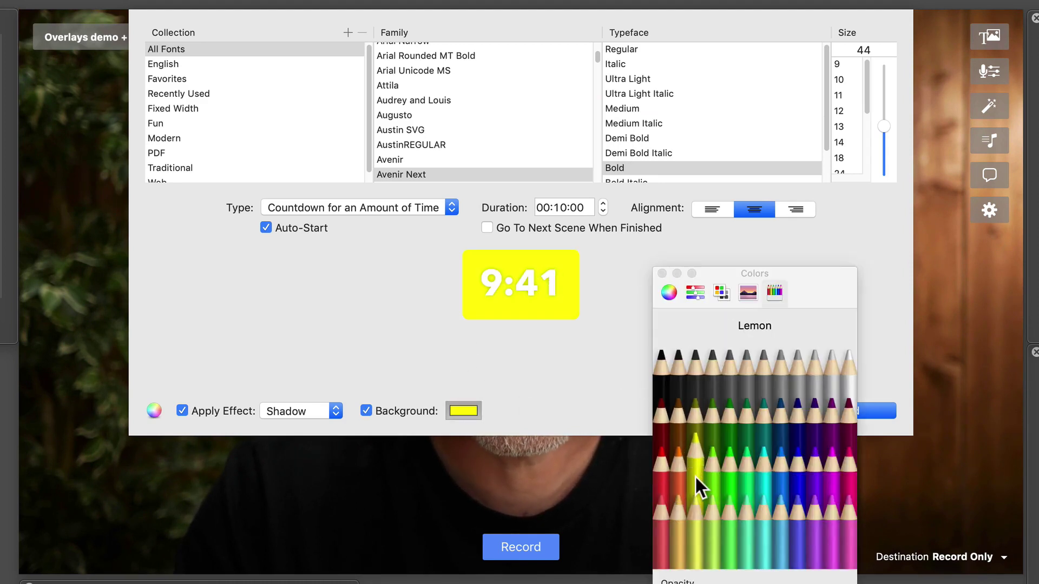
pyautogui.click(660, 479)
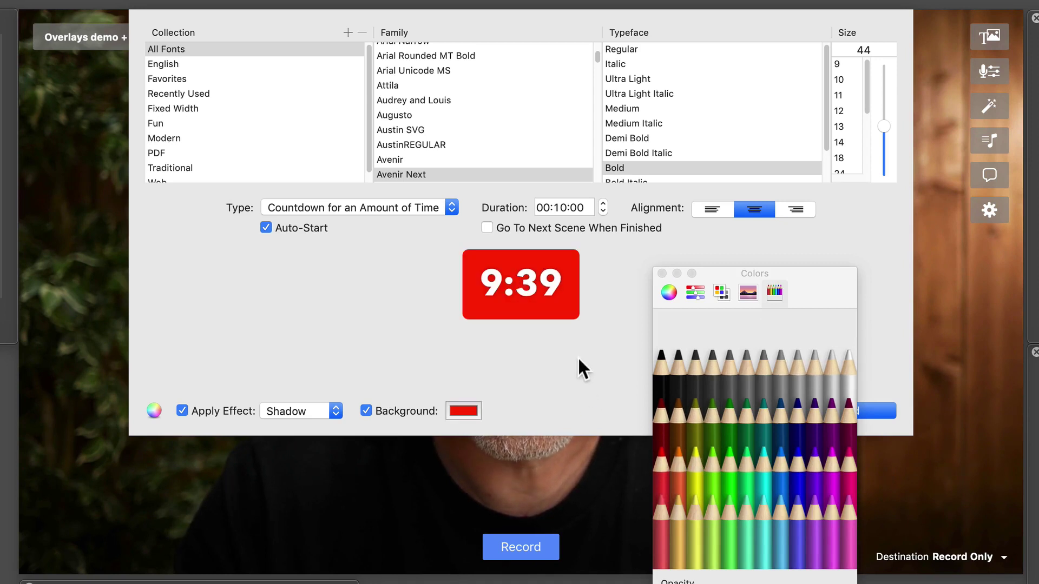
pyautogui.click(661, 273)
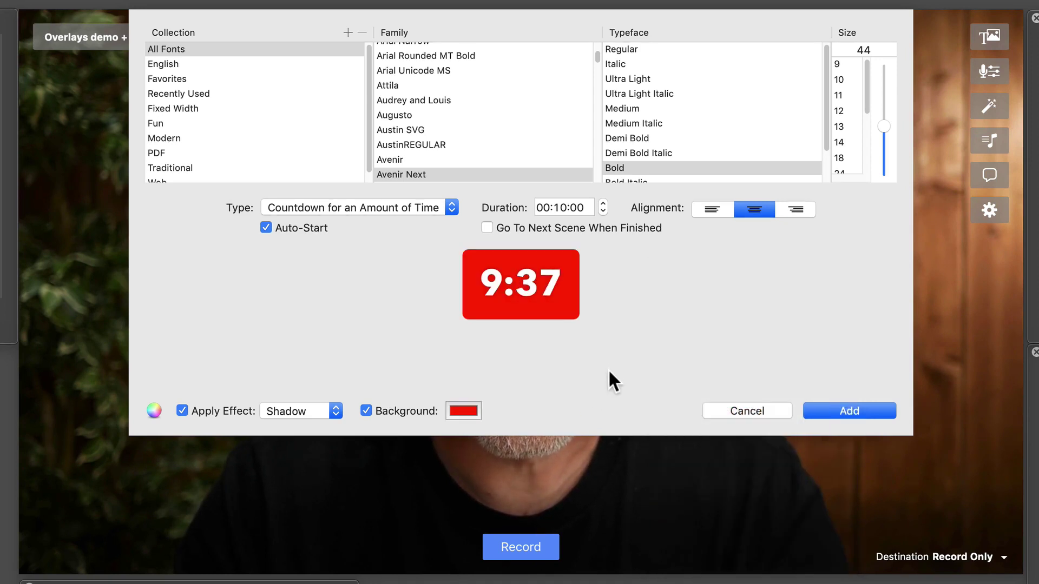
pyautogui.click(855, 409)
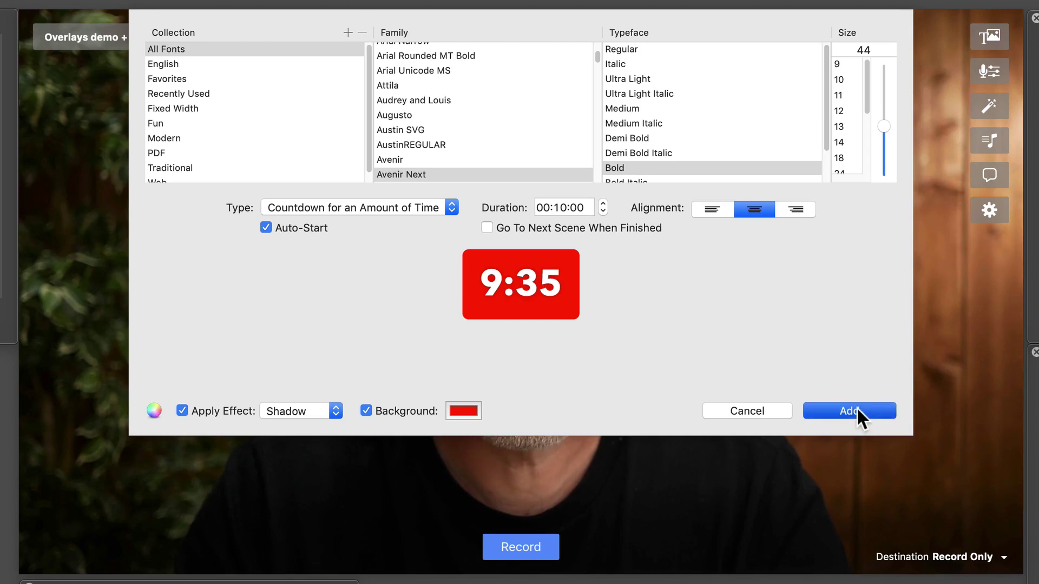
# Step: Place the red countdown in the upper-right corner of the video frame and enlarge it slightly
pyautogui.moveTo(522, 454); pyautogui.dragTo(899, 76)
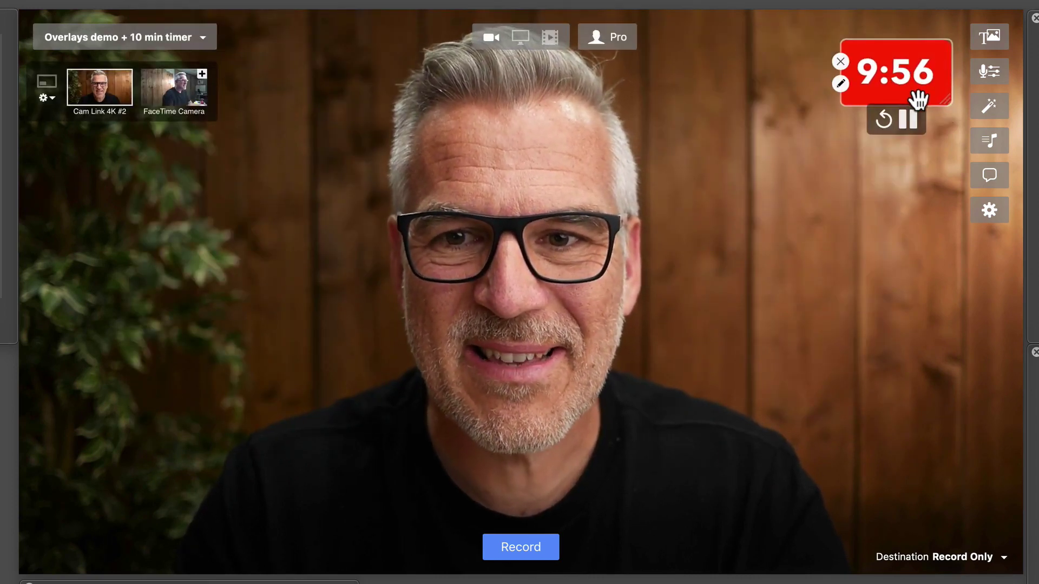
pyautogui.moveTo(946, 102); pyautogui.dragTo(972, 109)
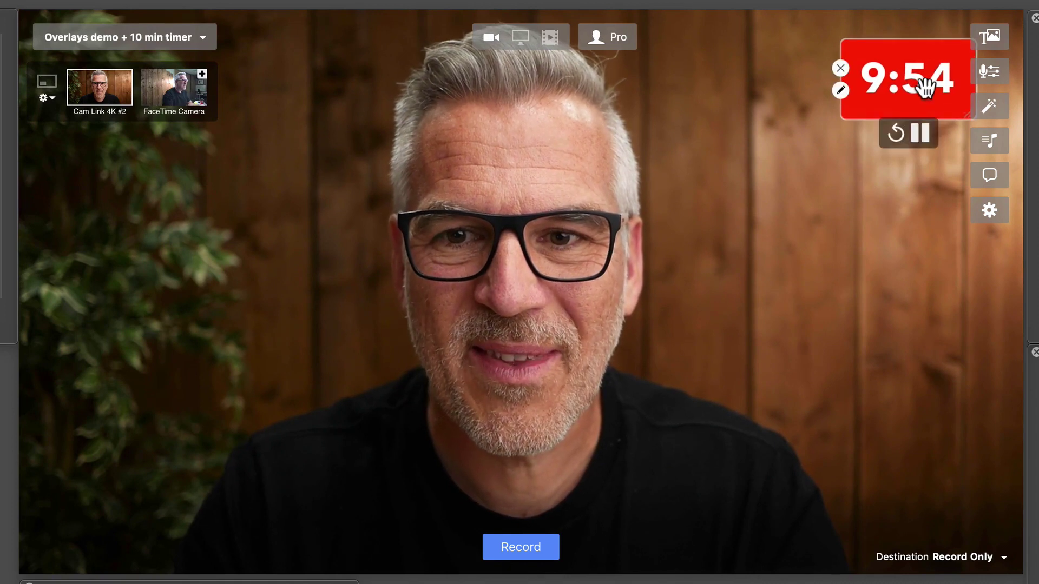
pyautogui.moveTo(926, 79); pyautogui.dragTo(946, 67)
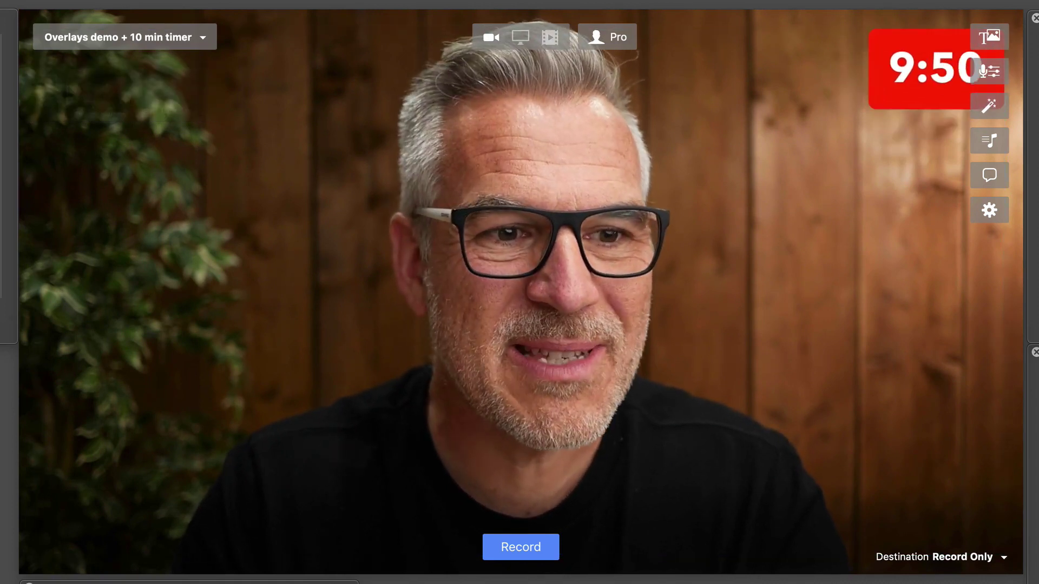
# Step: Switch to the Overlays demo scene and back to Overlays demo + 10 min timer to check how the countdown restarts
pyautogui.press('super+1')
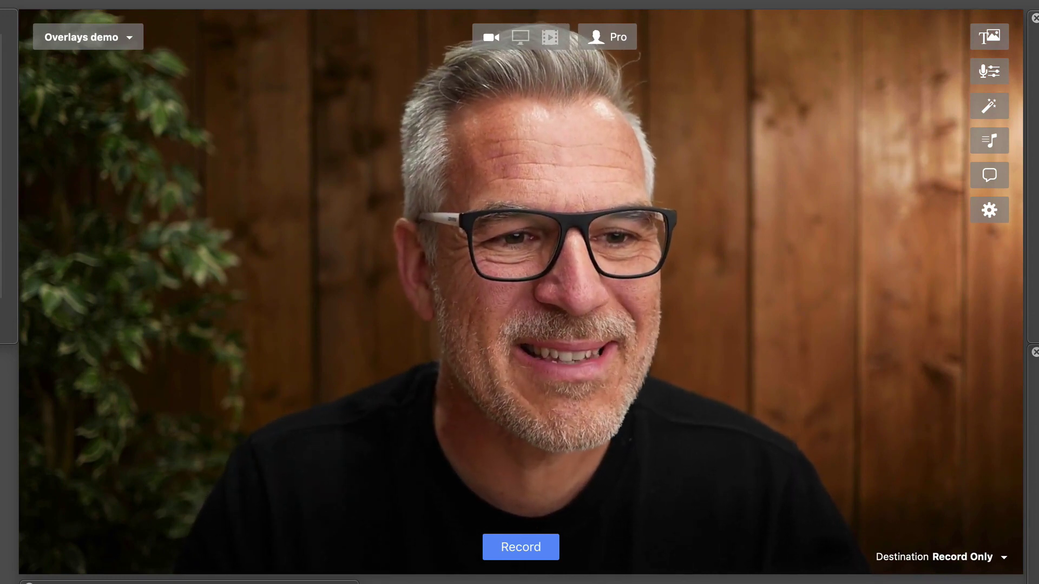
pyautogui.press('super+2')
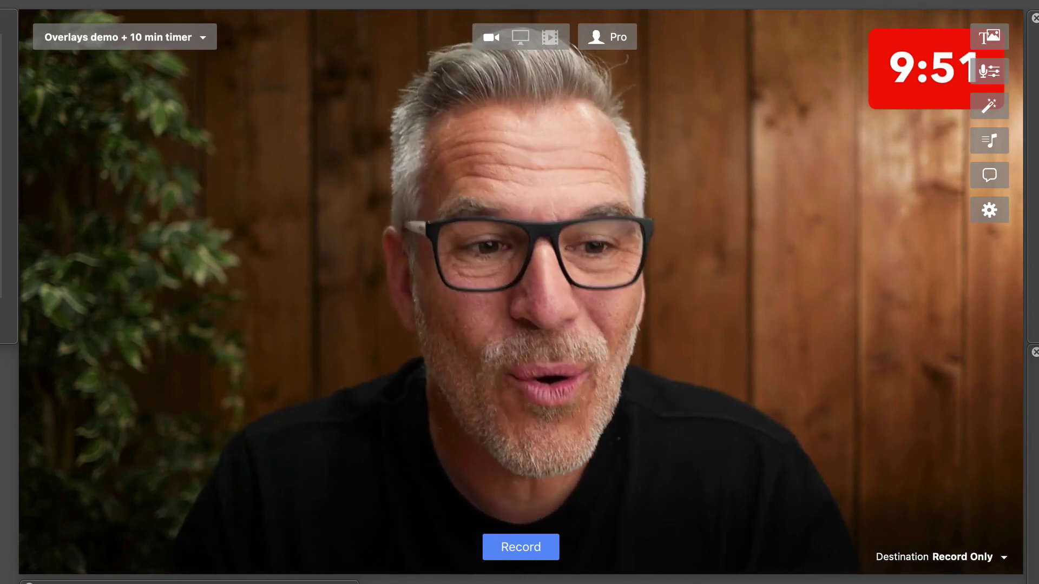
pyautogui.moveTo(900, 64)
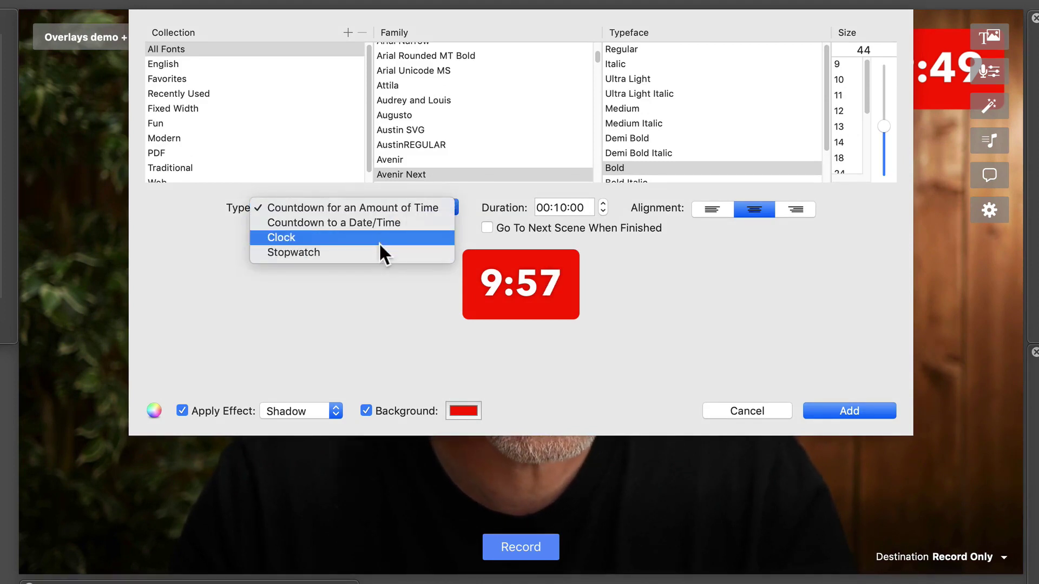
# Step: Review the available timer types and the new widget options, cancelling both dialogs without adding anything
pyautogui.click(371, 296)
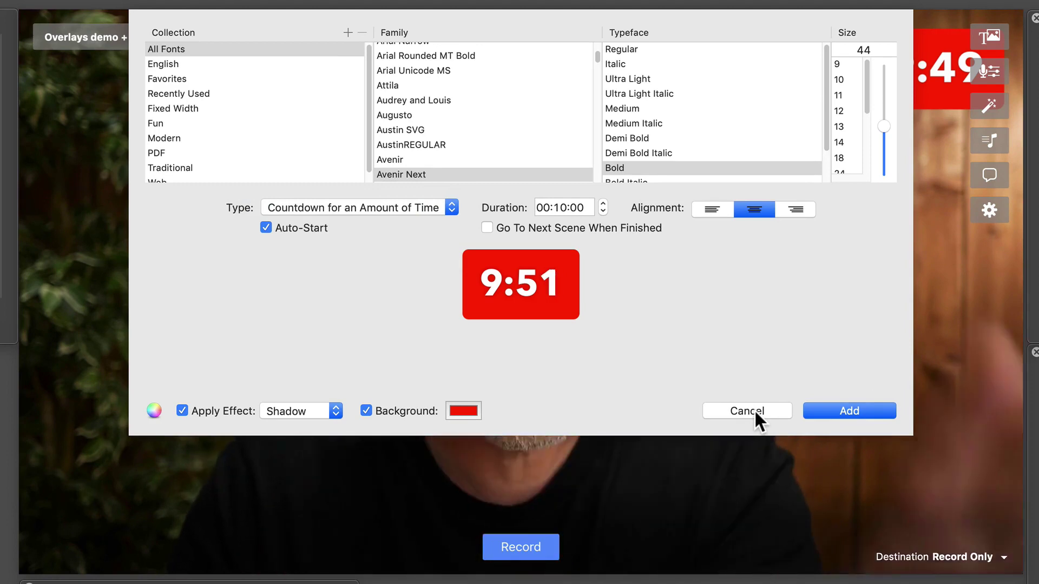
pyautogui.click(754, 410)
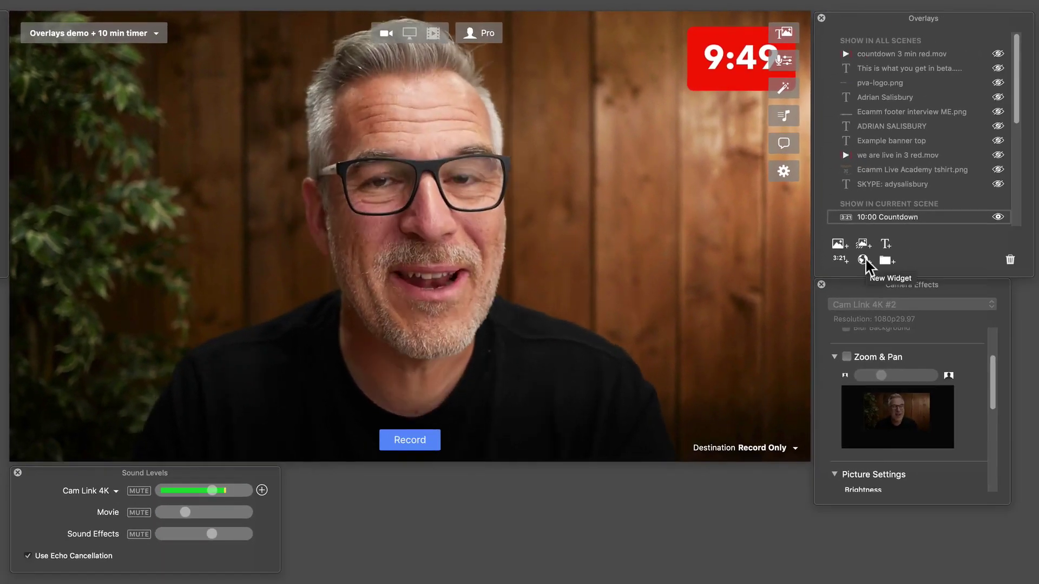
pyautogui.click(864, 260)
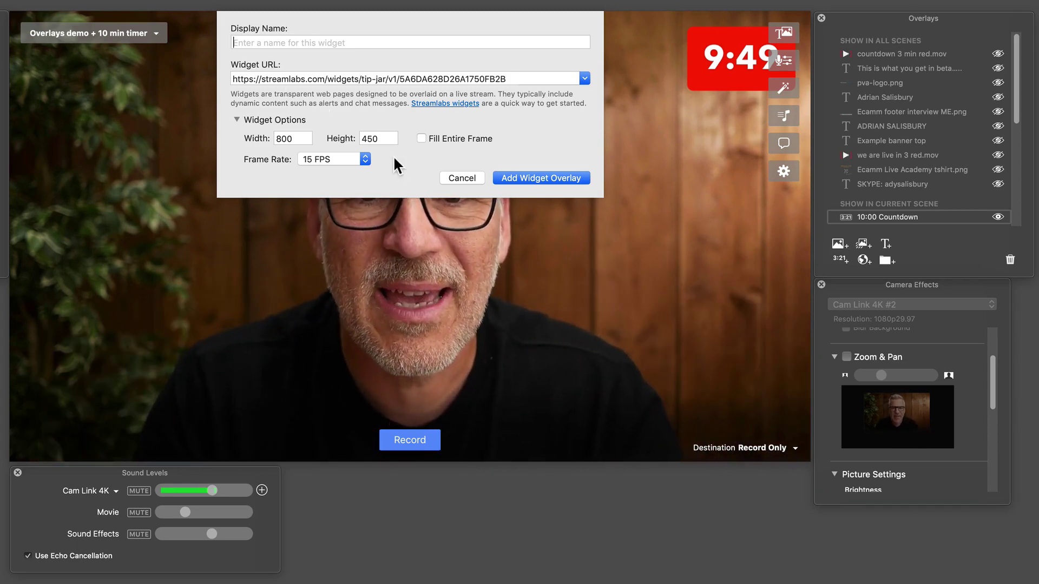
pyautogui.click(459, 180)
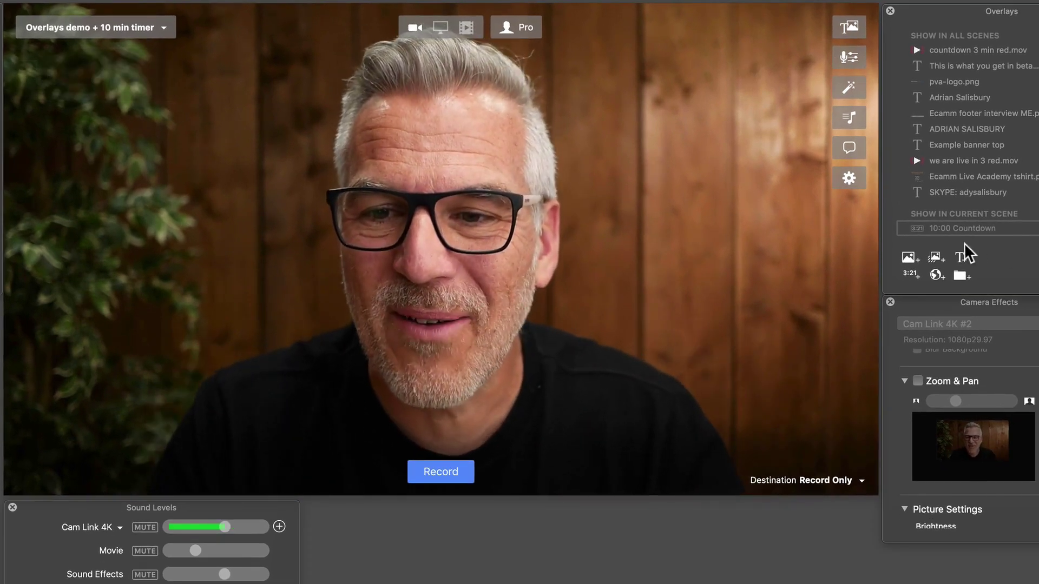
# Step: Create a text overlay in the Scrolling Ticker style reading "Welcome! Please let me know where you're from!"
pyautogui.click(960, 259)
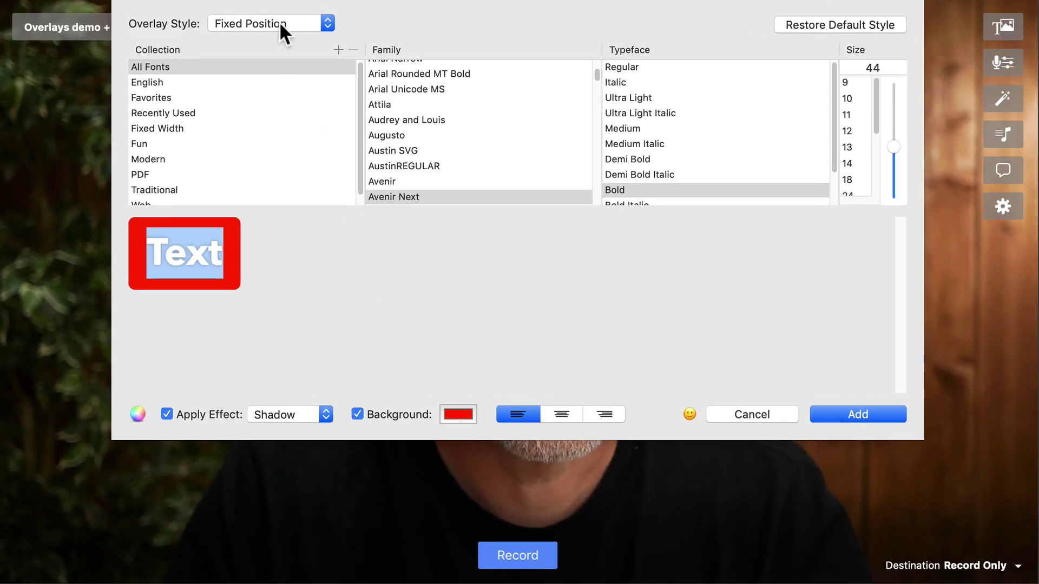
pyautogui.click(279, 20)
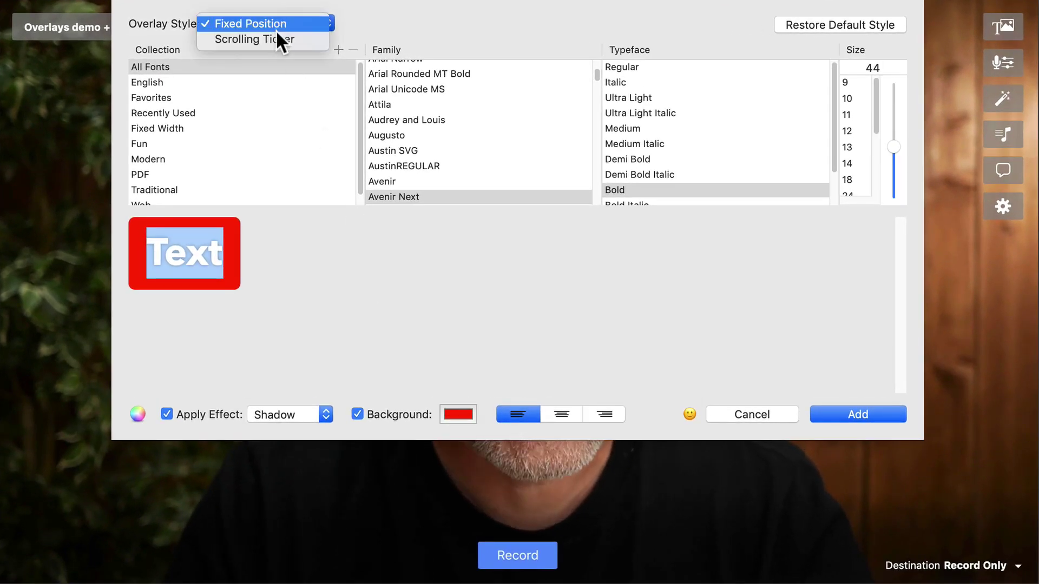
pyautogui.click(273, 38)
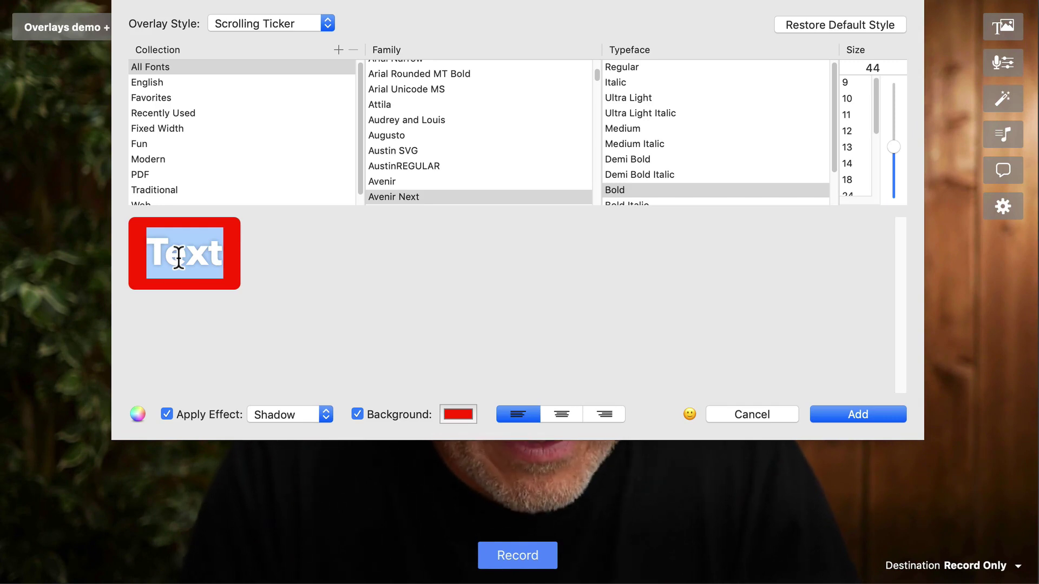
pyautogui.write("Welcome! Please let me know where you're from!")
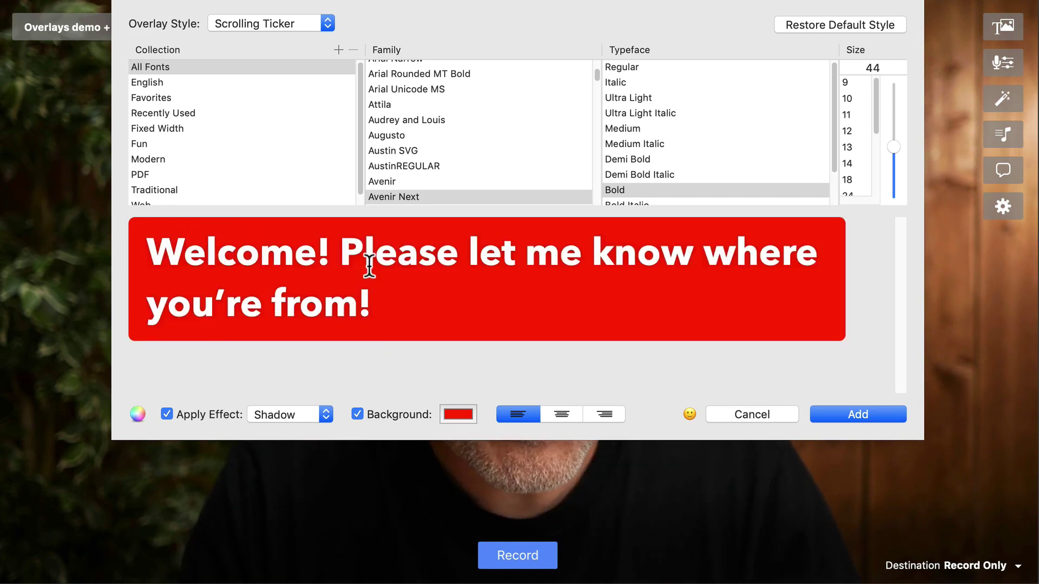
# Step: Insert a waving hand emoji after "Welcome!" and a house emoji at the end, and add the ticker to the scene
pyautogui.click(688, 414)
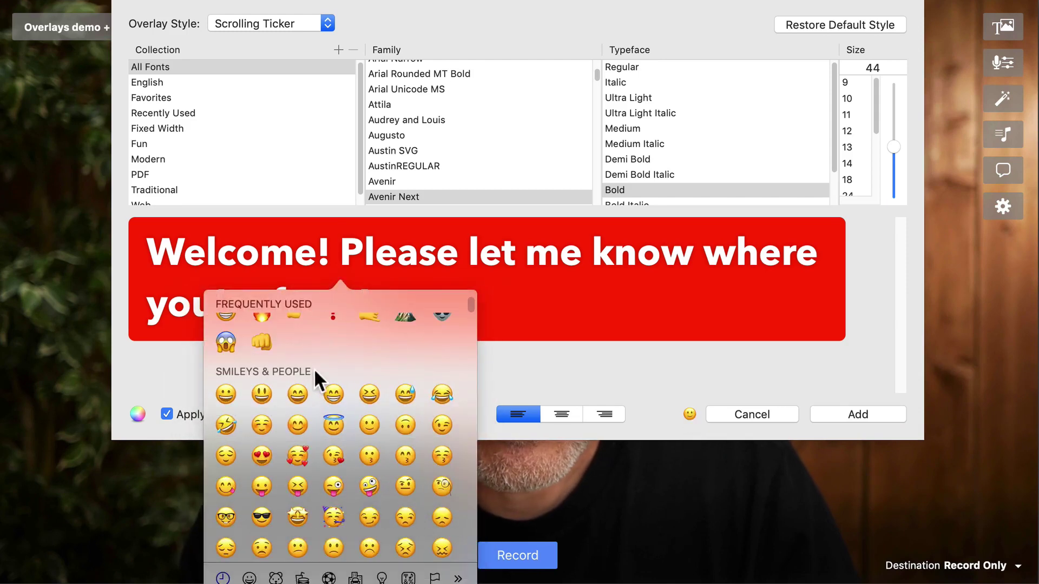
pyautogui.scroll(3, 306, 374)
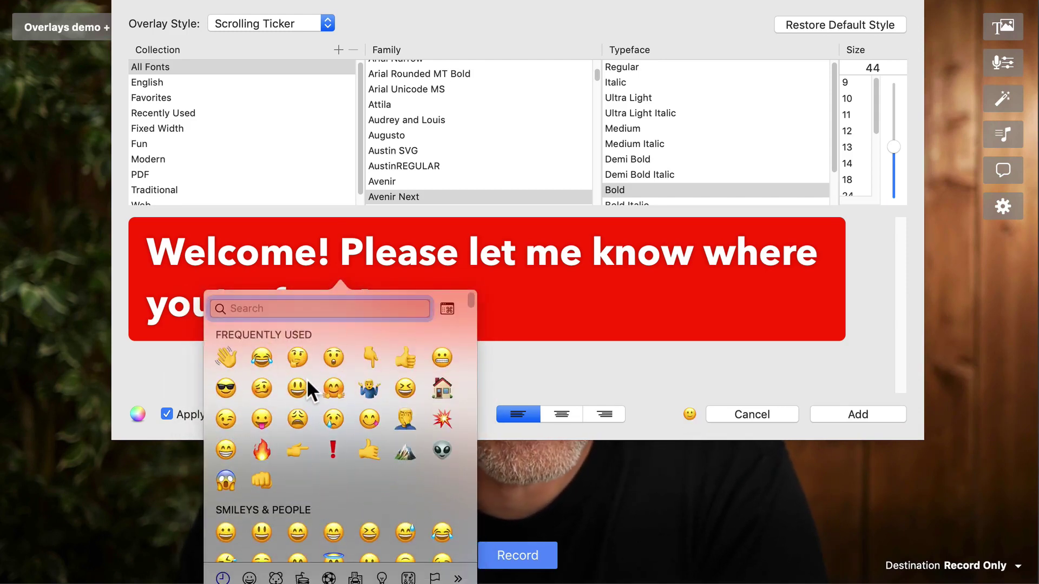
pyautogui.click(225, 357)
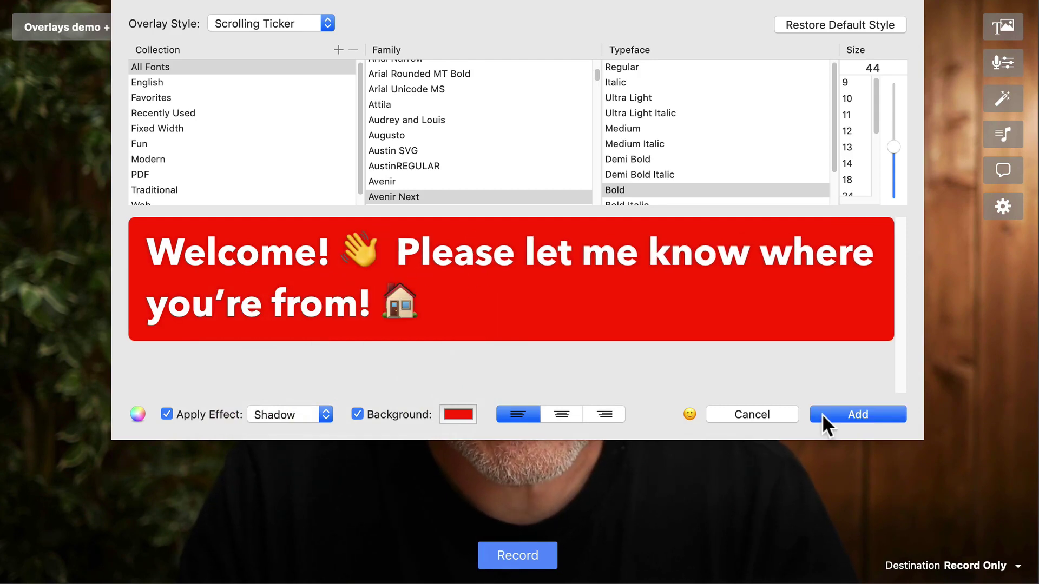
pyautogui.click(822, 415)
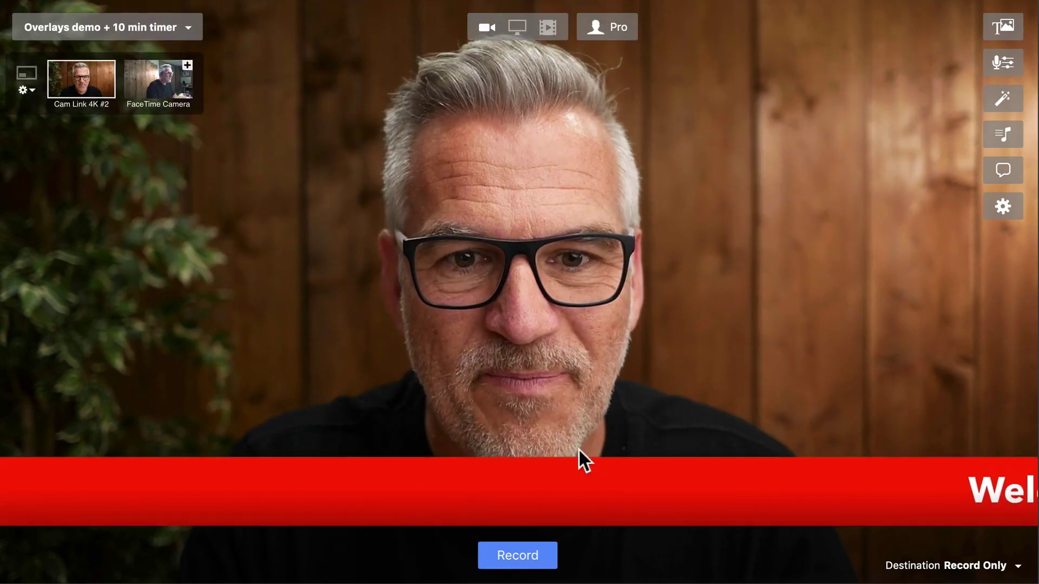
# Step: Move the scrolling ticker slightly higher in the video frame
pyautogui.moveTo(578, 472)
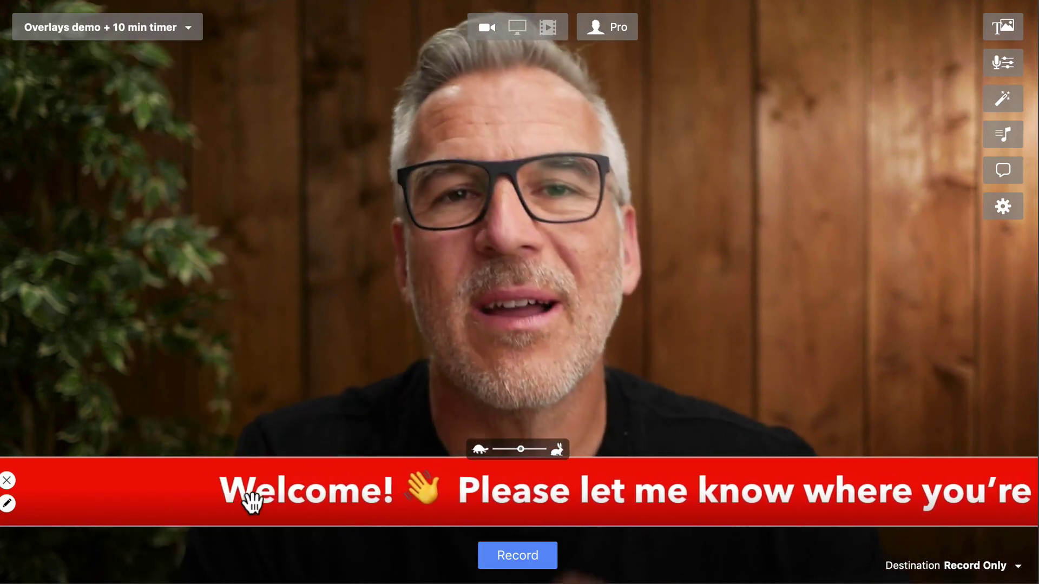
pyautogui.moveTo(251, 498); pyautogui.dragTo(69, 496)
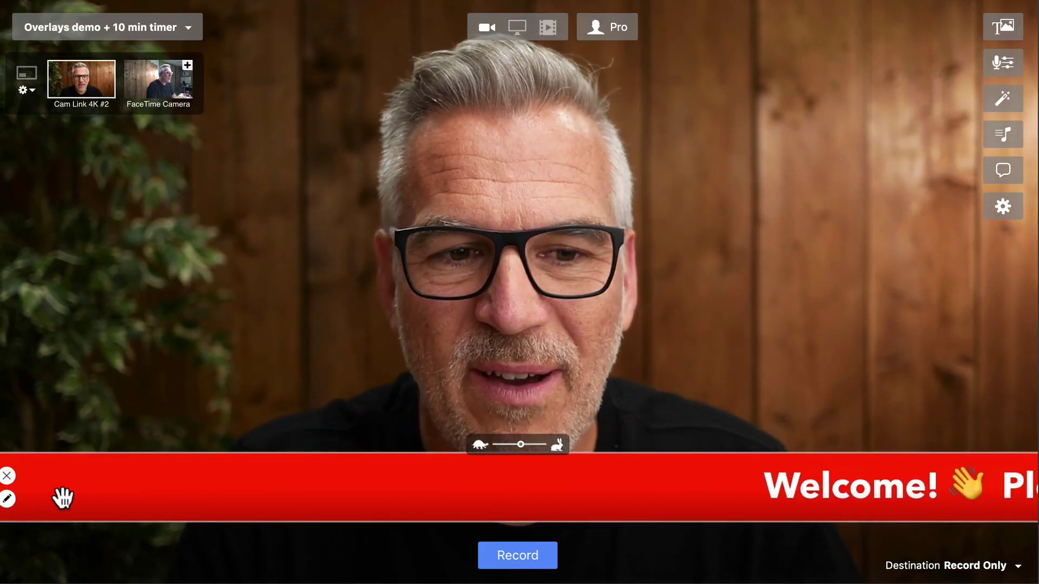
# Step: Edit the scrolling ticker, set its text size to 39 and change the font of the whole message to Arial
pyautogui.click(9, 500)
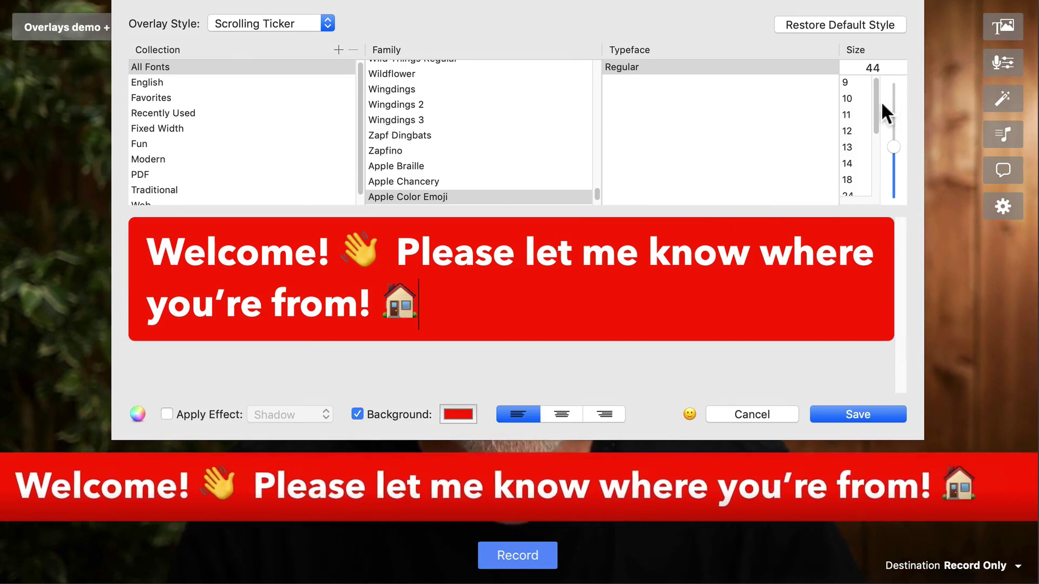
pyautogui.moveTo(889, 147)
pyautogui.mouseDown()
pyautogui.moveTo(892, 120)
pyautogui.moveTo(891, 150)
pyautogui.mouseUp()
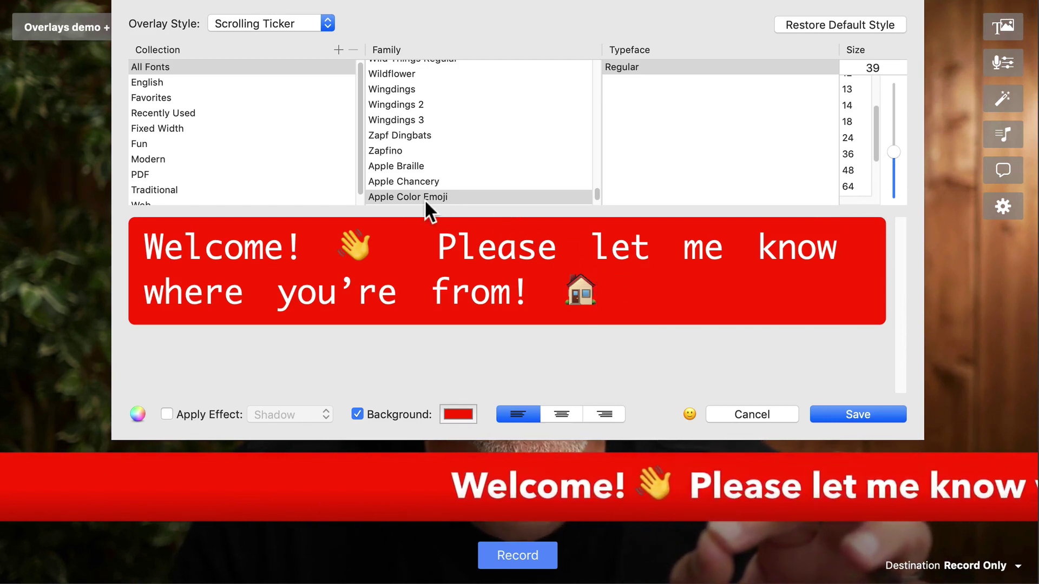
pyautogui.click(497, 297)
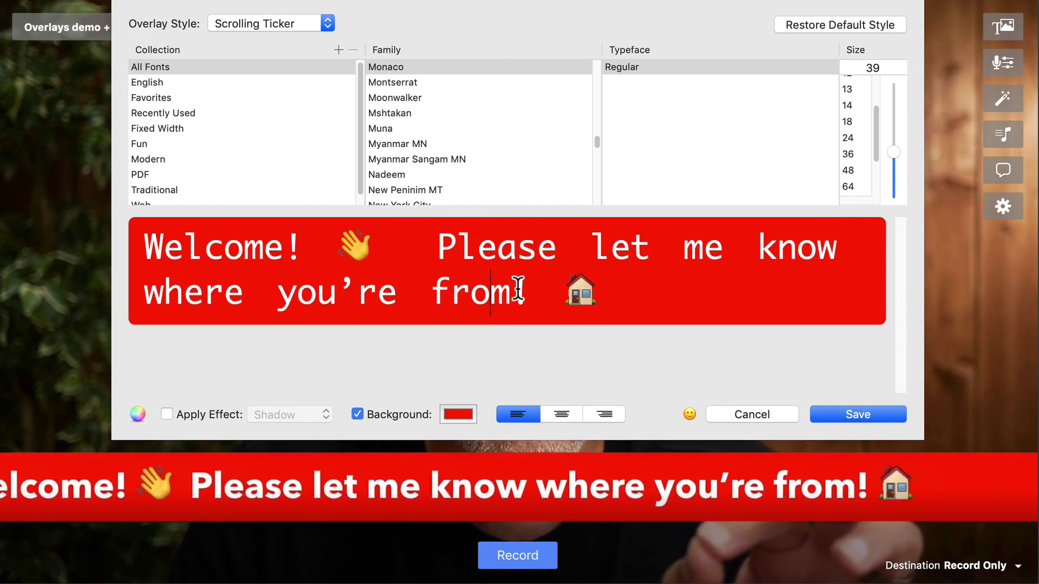
pyautogui.moveTo(147, 246); pyautogui.dragTo(586, 298)
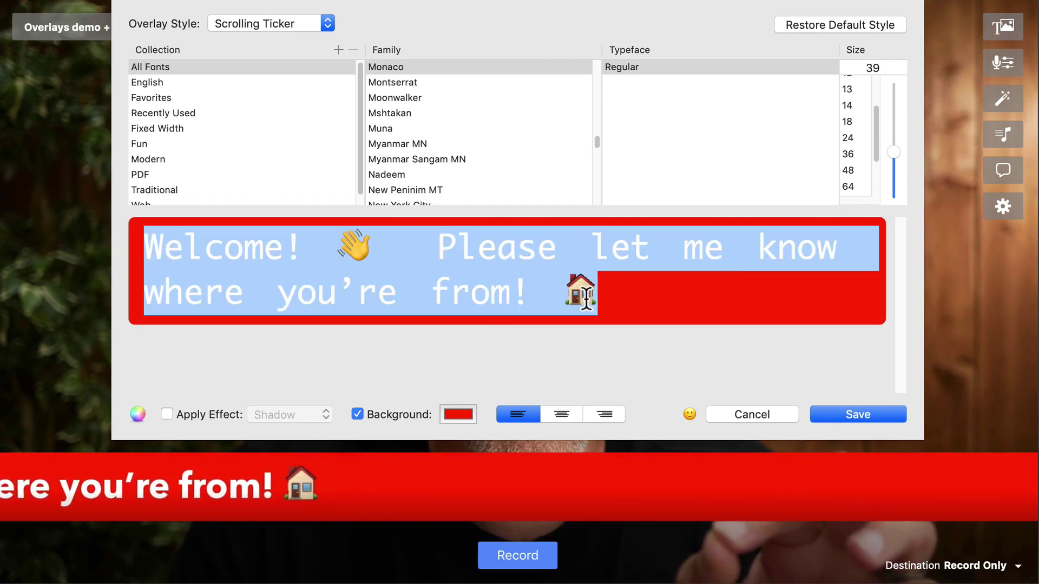
pyautogui.scroll(10, 482, 122)
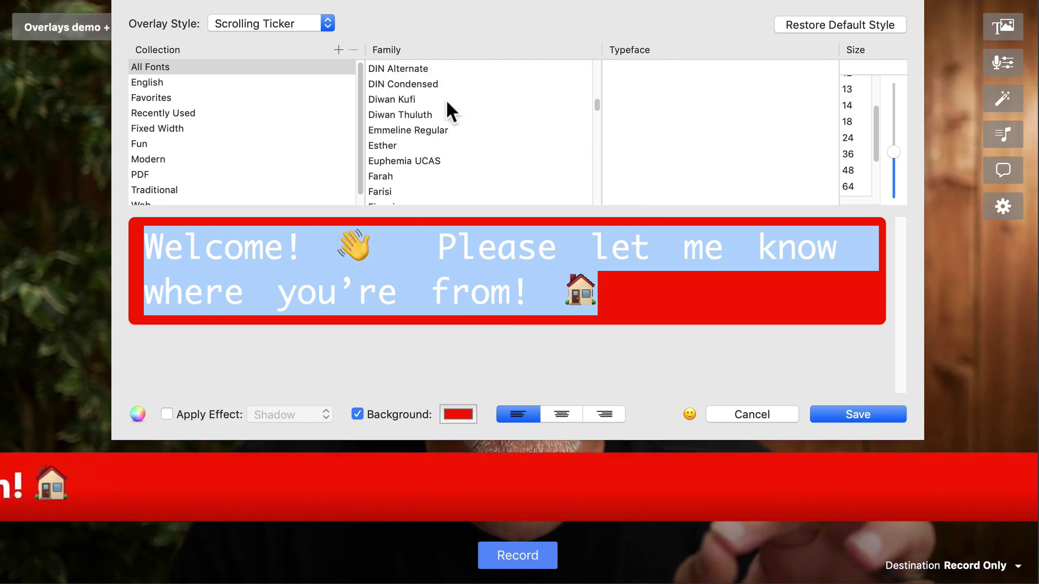
pyautogui.moveTo(595, 78); pyautogui.dragTo(595, 47)
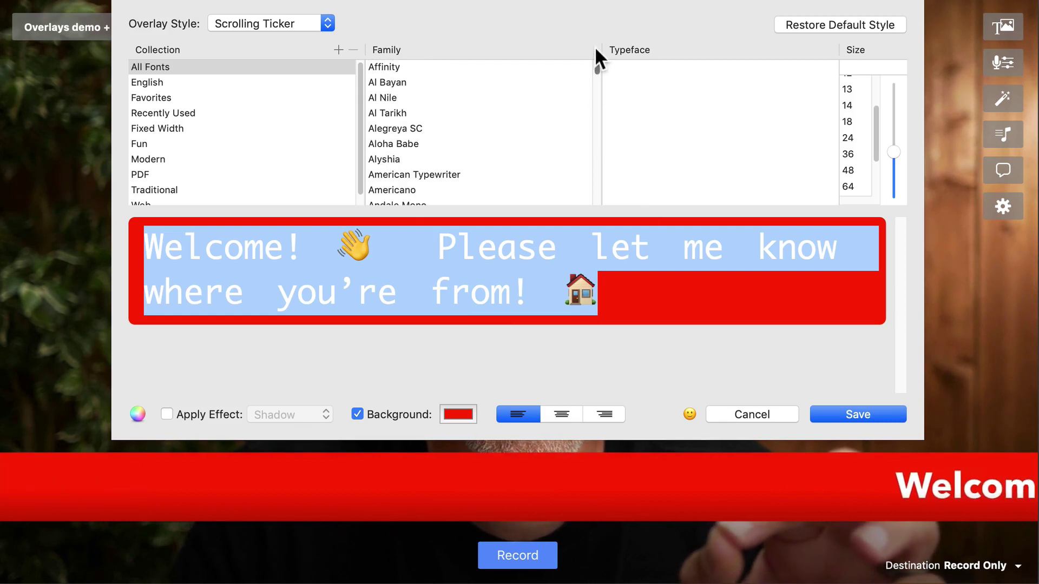
pyautogui.scroll(-2, 431, 151)
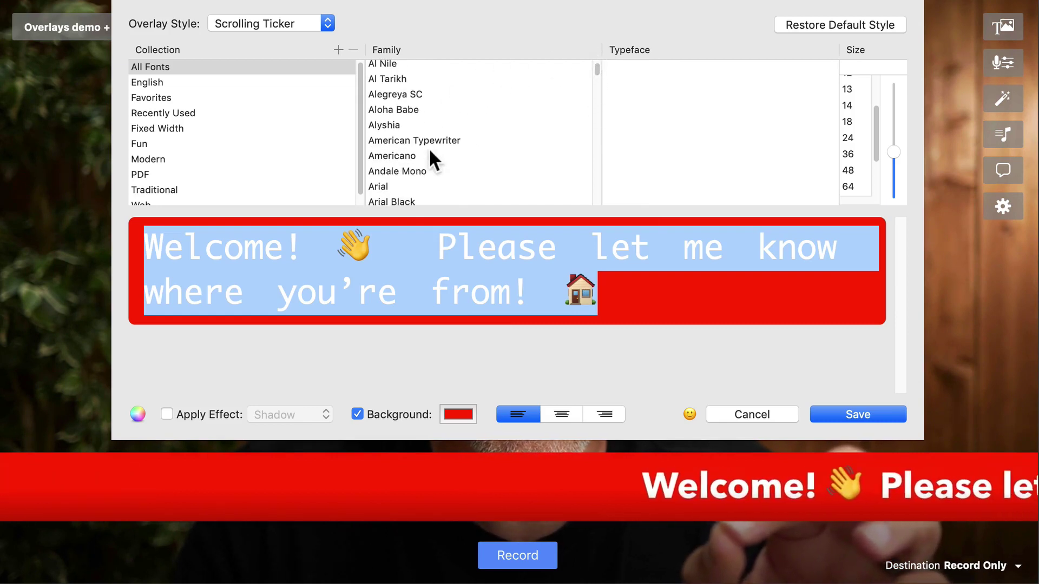
pyautogui.scroll(-1, 429, 148)
pyautogui.click(411, 169)
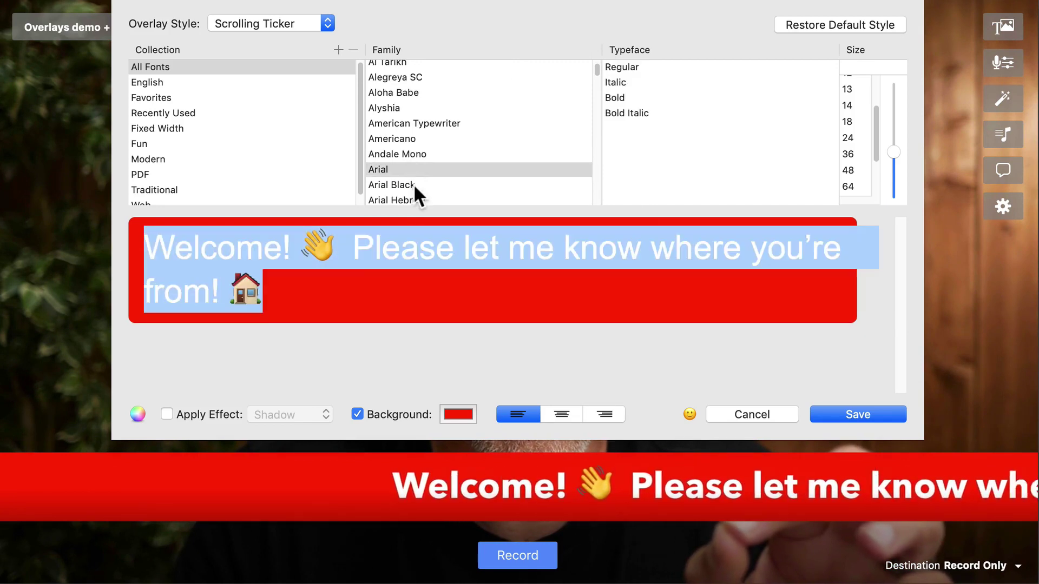
# Step: Reduce the ticker's text size to 27 and save the overlay
pyautogui.click(426, 254)
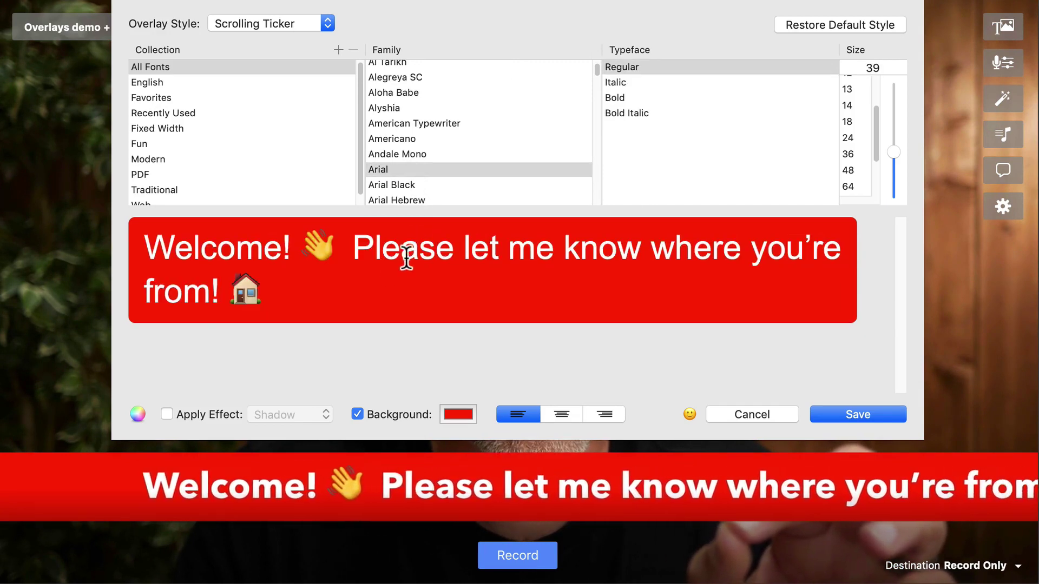
pyautogui.click(486, 252)
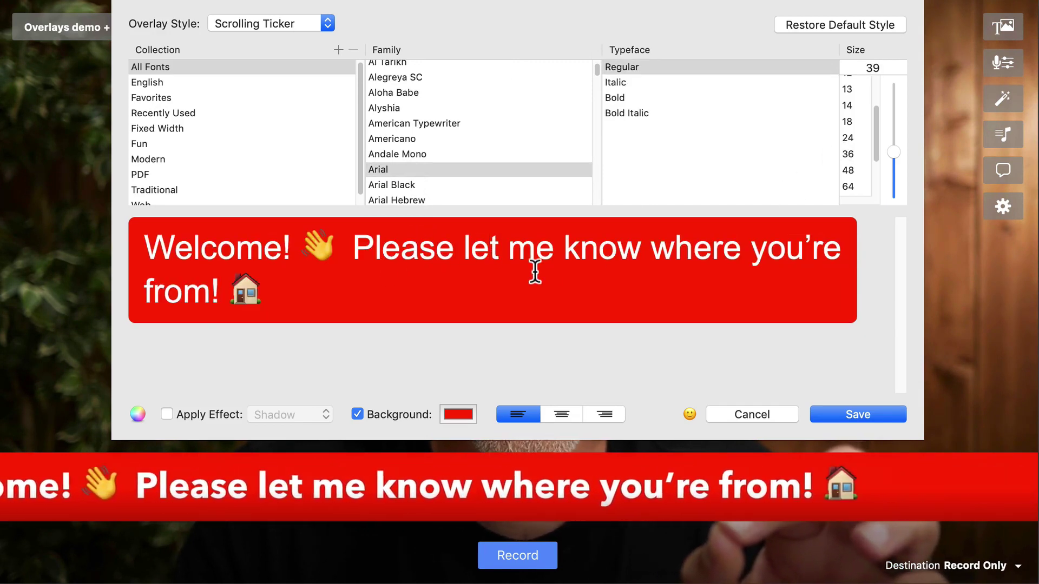
pyautogui.click(535, 252)
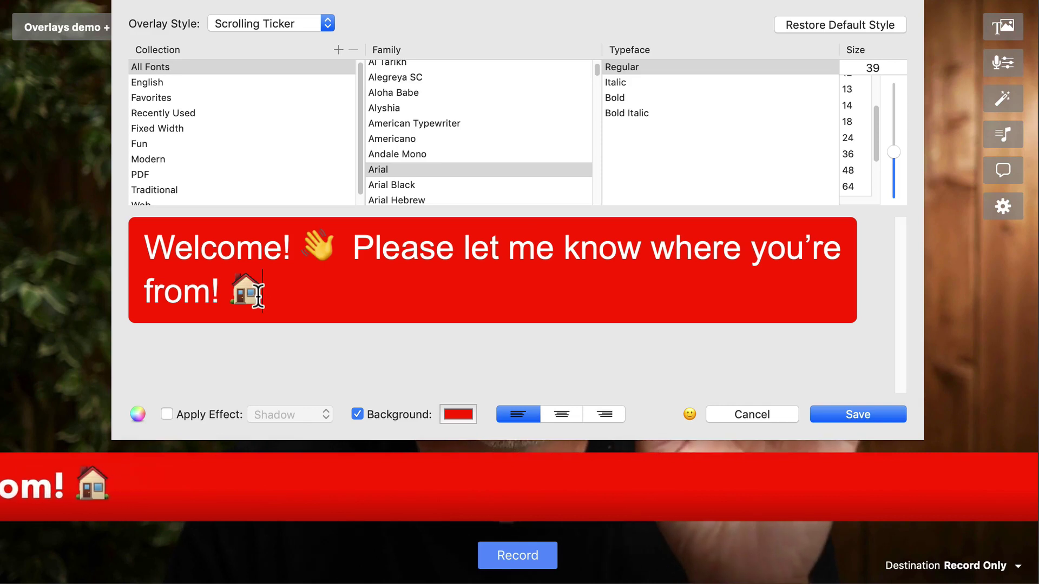
pyautogui.click(475, 294)
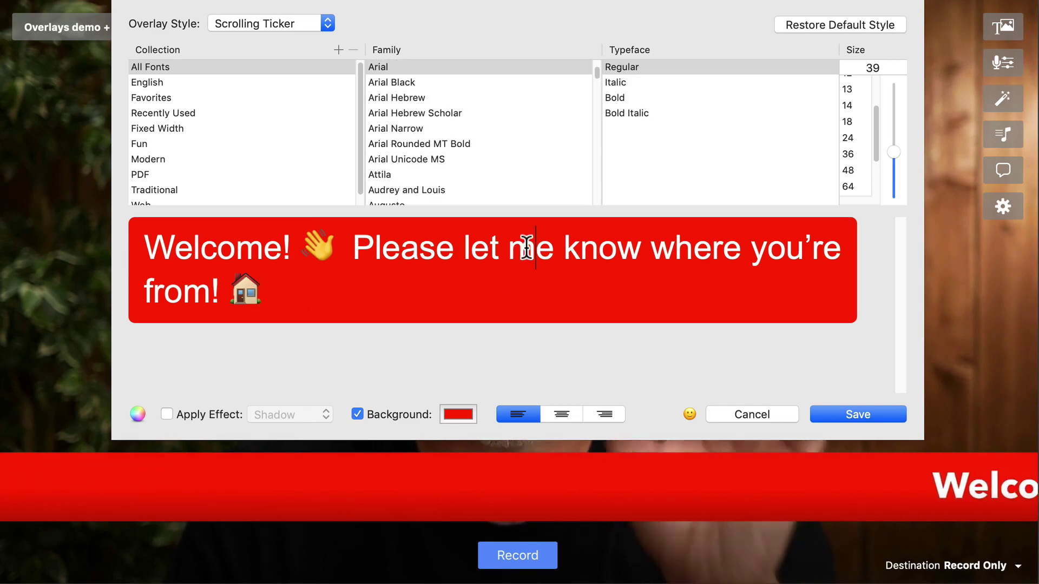
pyautogui.moveTo(890, 148)
pyautogui.mouseDown()
pyautogui.moveTo(889, 109)
pyautogui.moveTo(892, 162)
pyautogui.mouseUp()
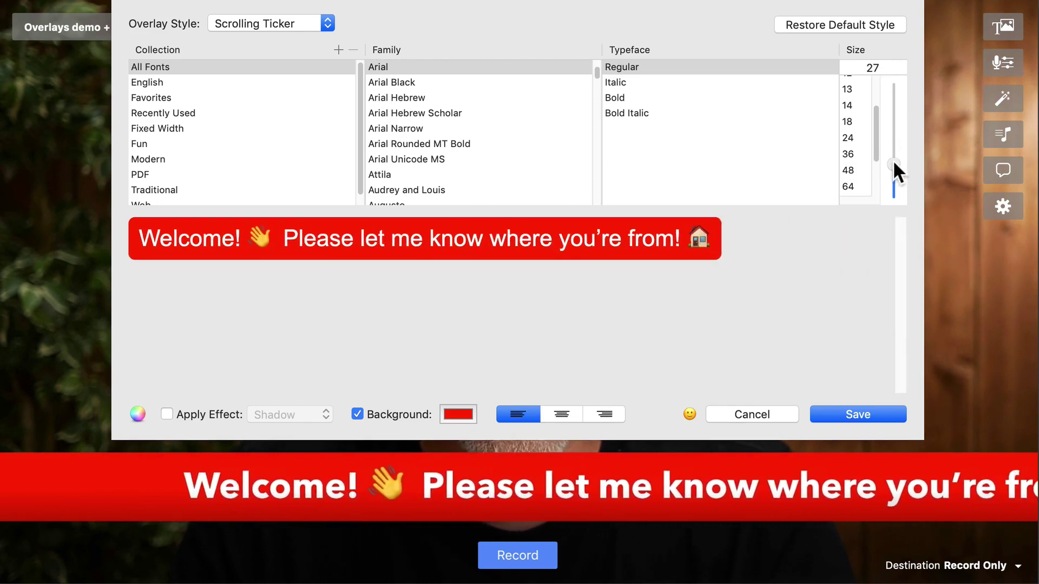
pyautogui.click(864, 413)
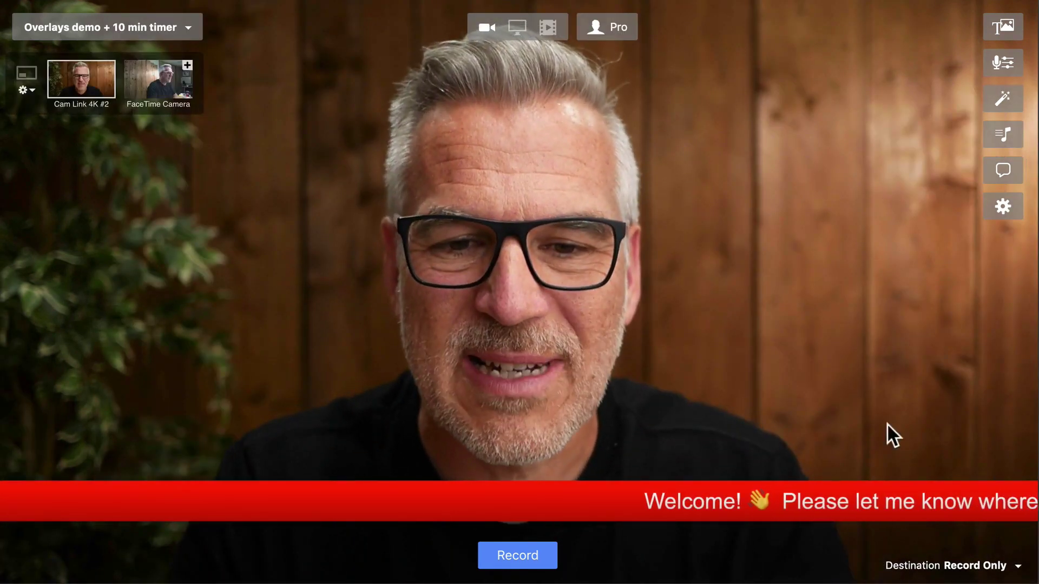
# Step: Edit the ticker again, set its text to size 51 in the Bold typeface, and save the overlay
pyautogui.moveTo(790, 492)
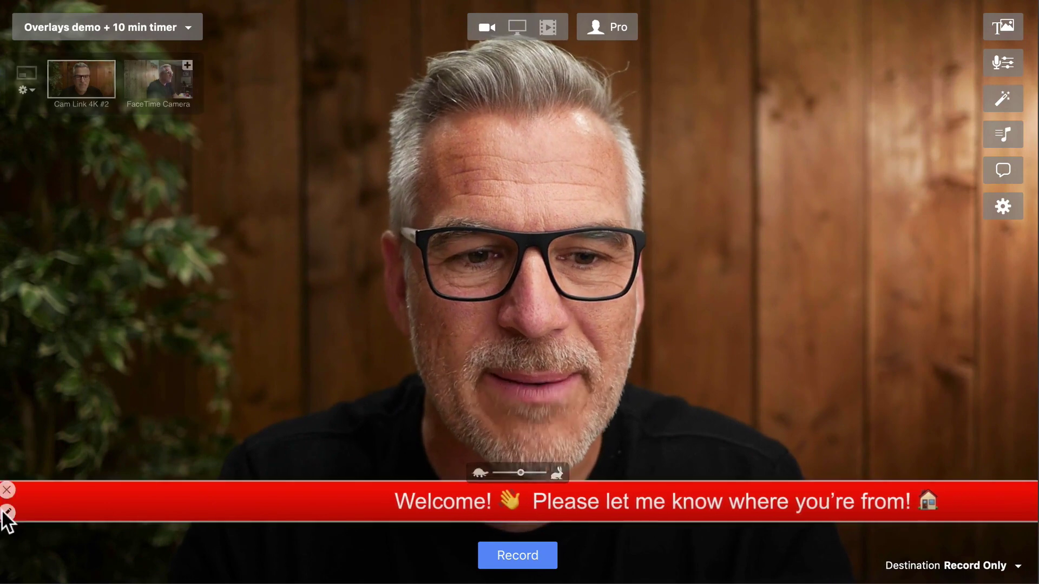
pyautogui.click(8, 512)
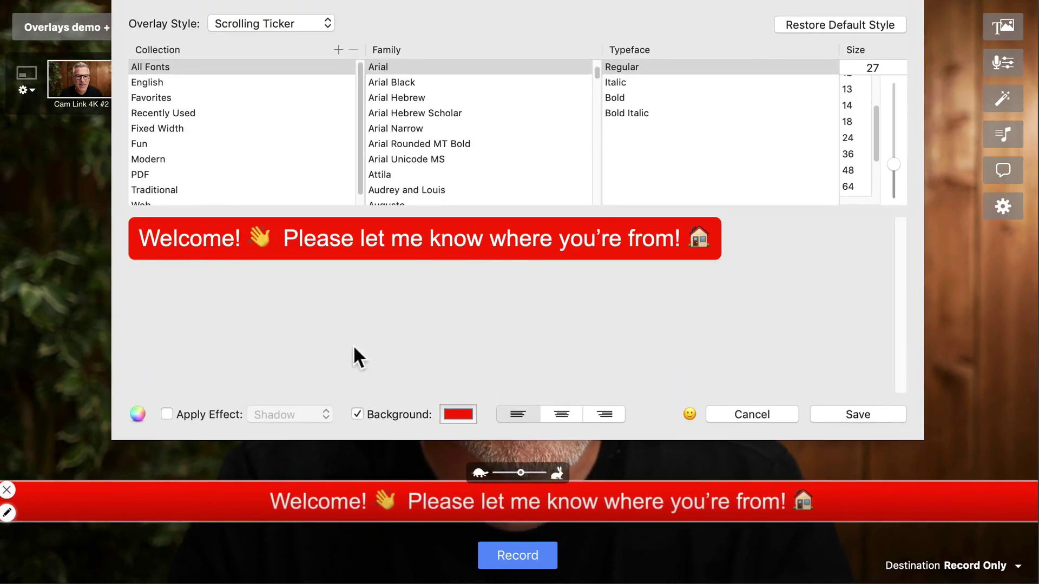
pyautogui.click(584, 240)
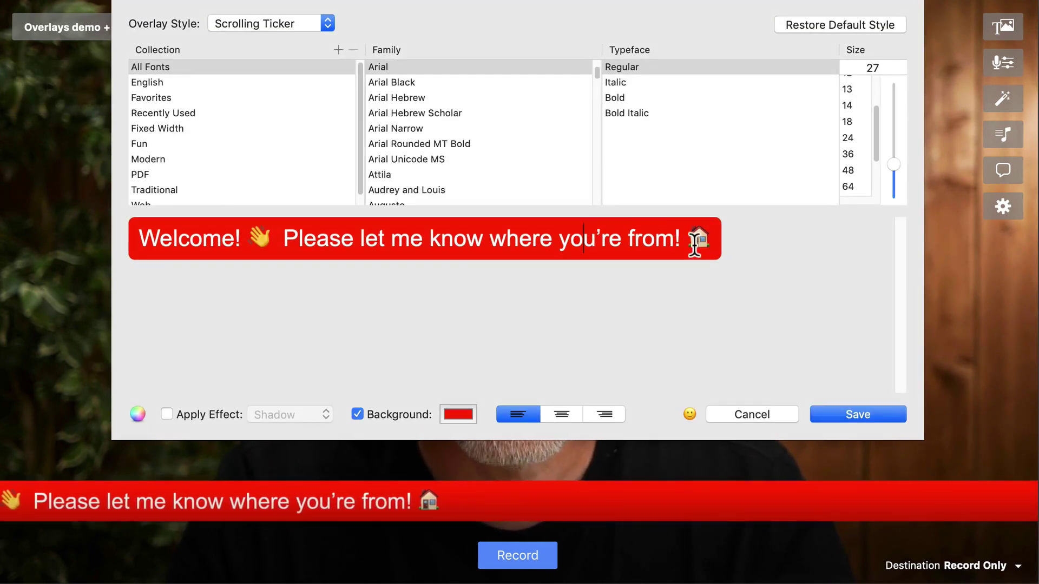
pyautogui.moveTo(888, 160); pyautogui.dragTo(890, 137)
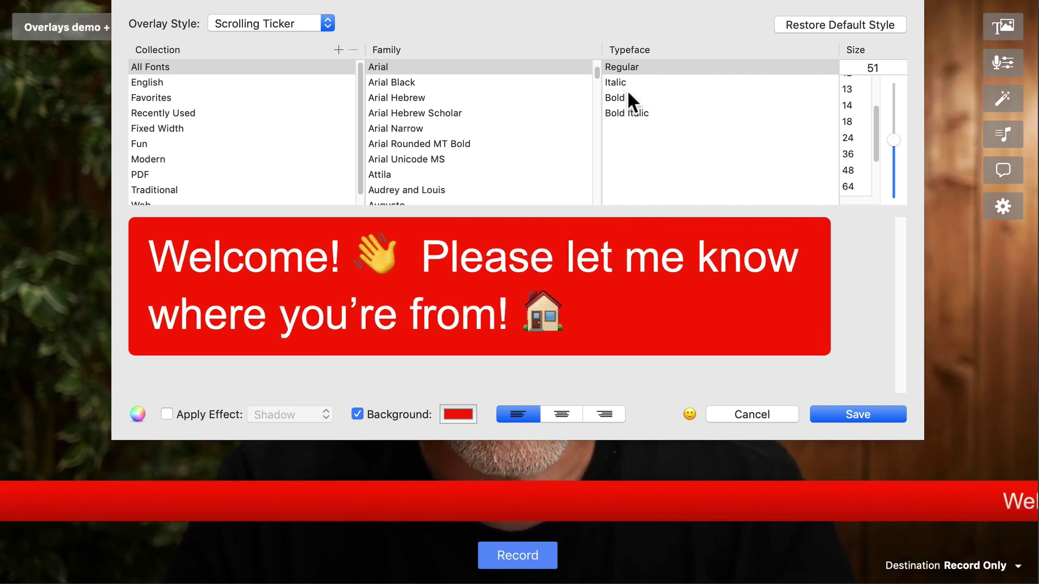
pyautogui.click(852, 413)
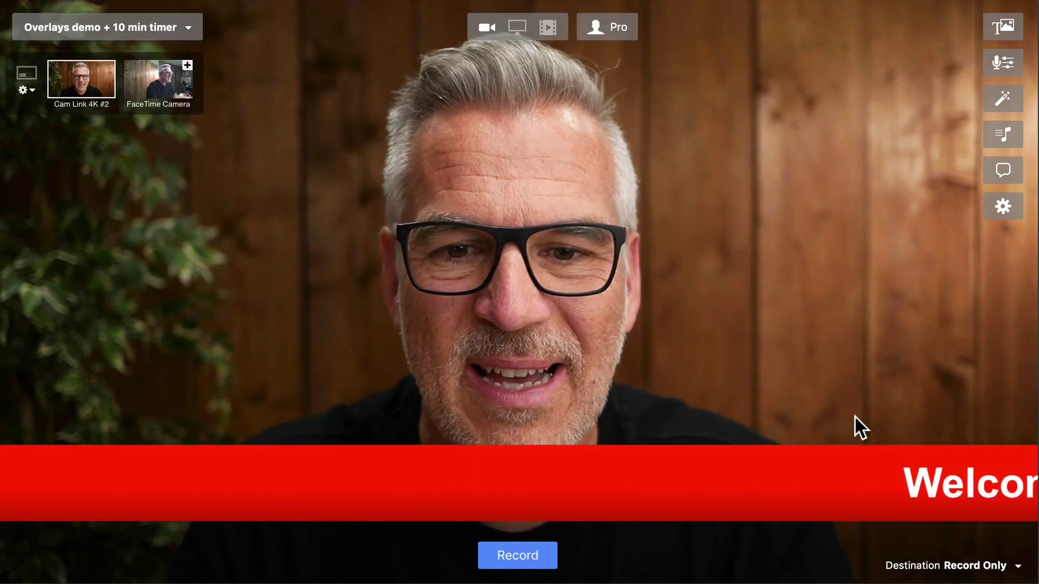
# Step: Move the ticker to the lower edge of the video frame and try its slowest and fastest scroll speeds, ending at a medium speed
pyautogui.moveTo(649, 475); pyautogui.dragTo(642, 521)
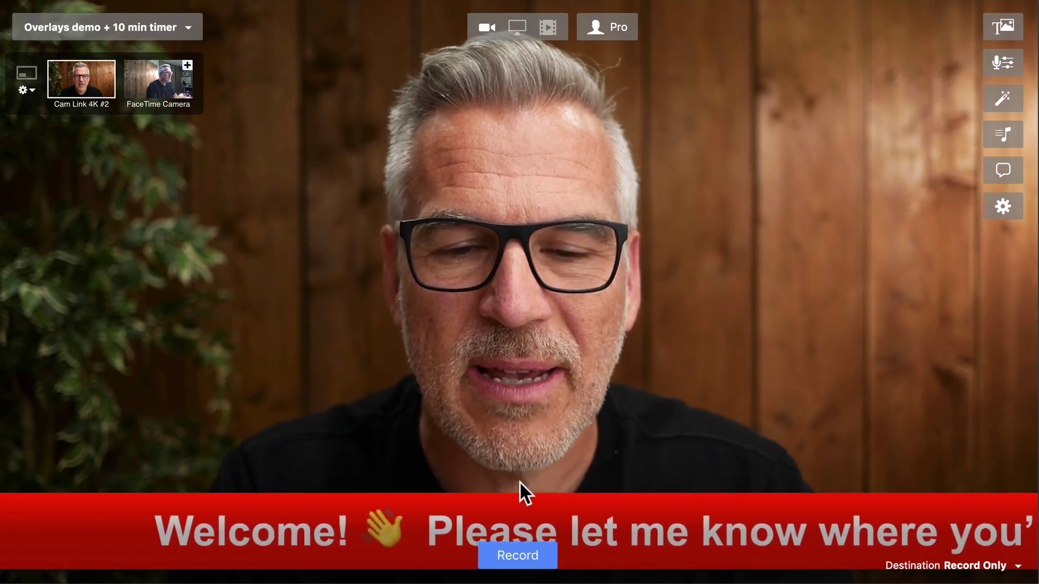
pyautogui.moveTo(520, 489)
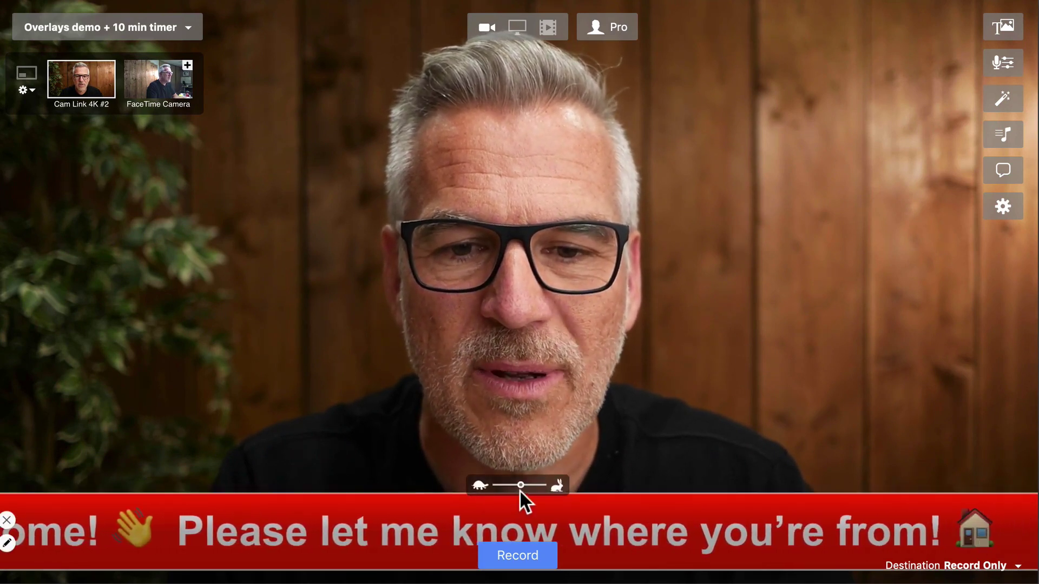
pyautogui.moveTo(519, 485); pyautogui.dragTo(493, 484)
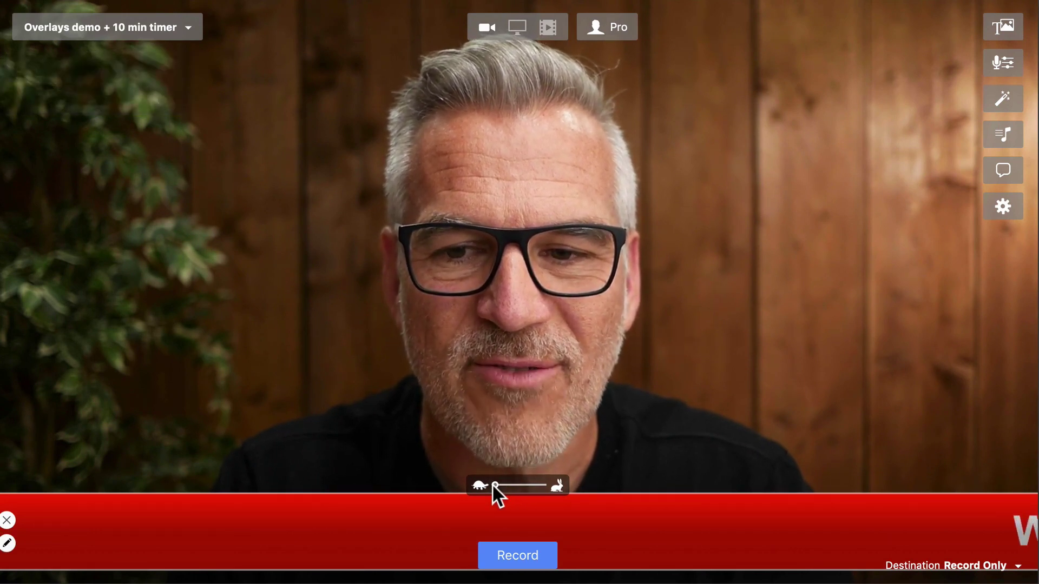
pyautogui.moveTo(491, 484); pyautogui.dragTo(547, 485)
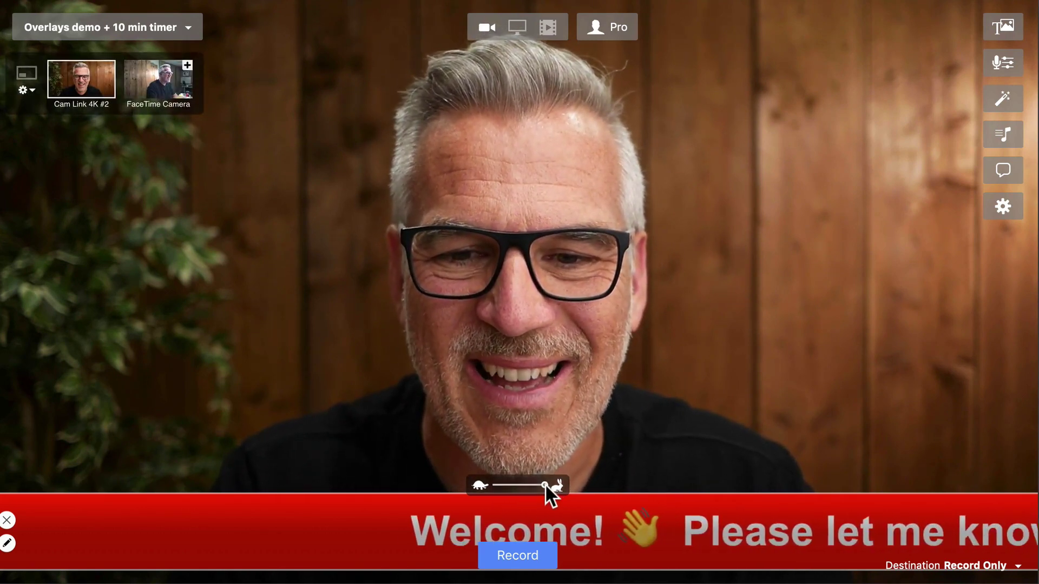
pyautogui.moveTo(544, 484); pyautogui.dragTo(515, 485)
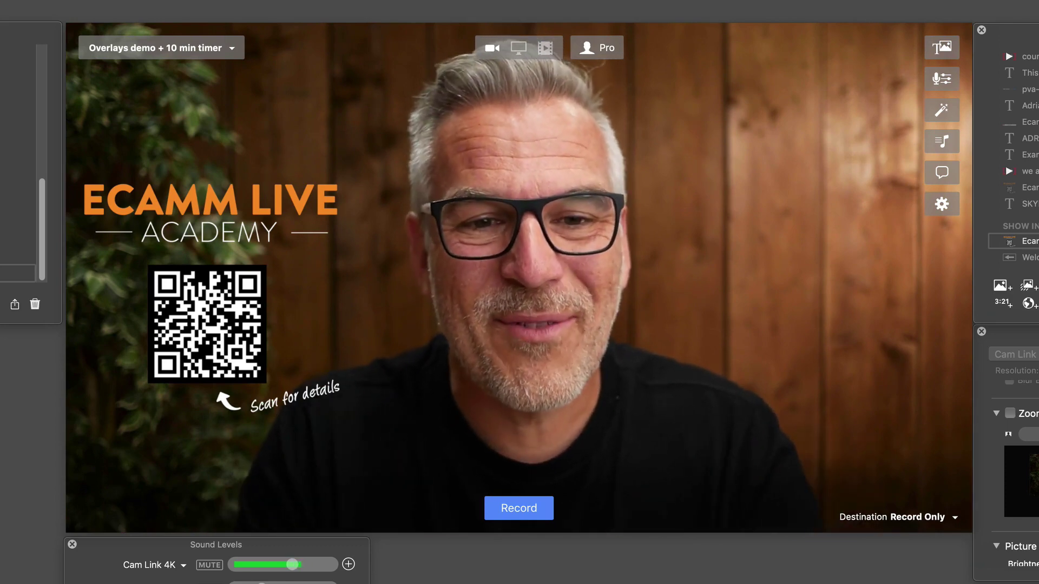
# Step: Move the Ecamm Live Academy QR code overlay upward, enlarge it to the bottom of the video frame, and nudge it toward the left edge
pyautogui.moveTo(227, 351); pyautogui.dragTo(242, 308)
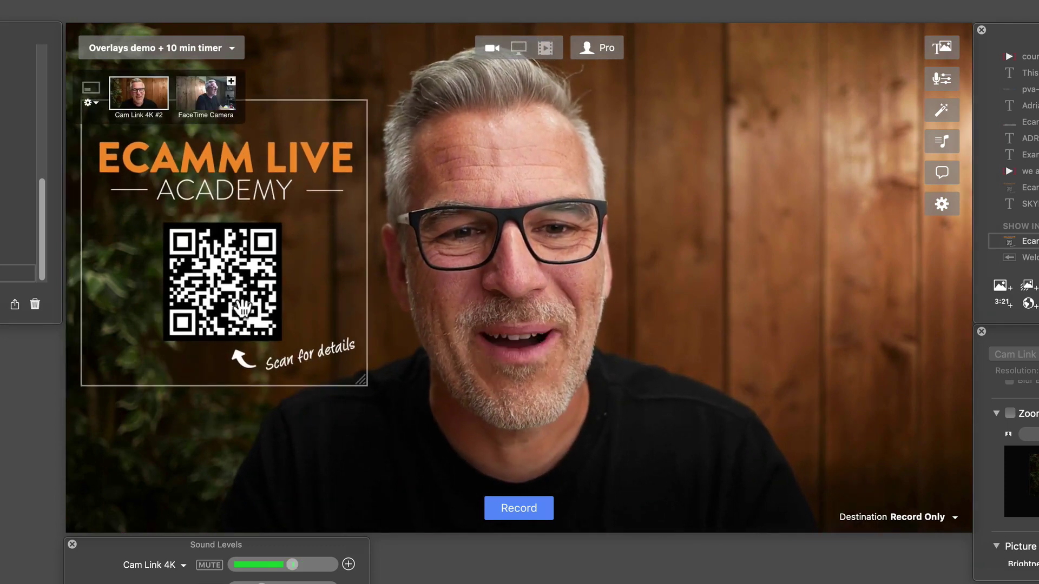
pyautogui.moveTo(358, 381); pyautogui.dragTo(585, 537)
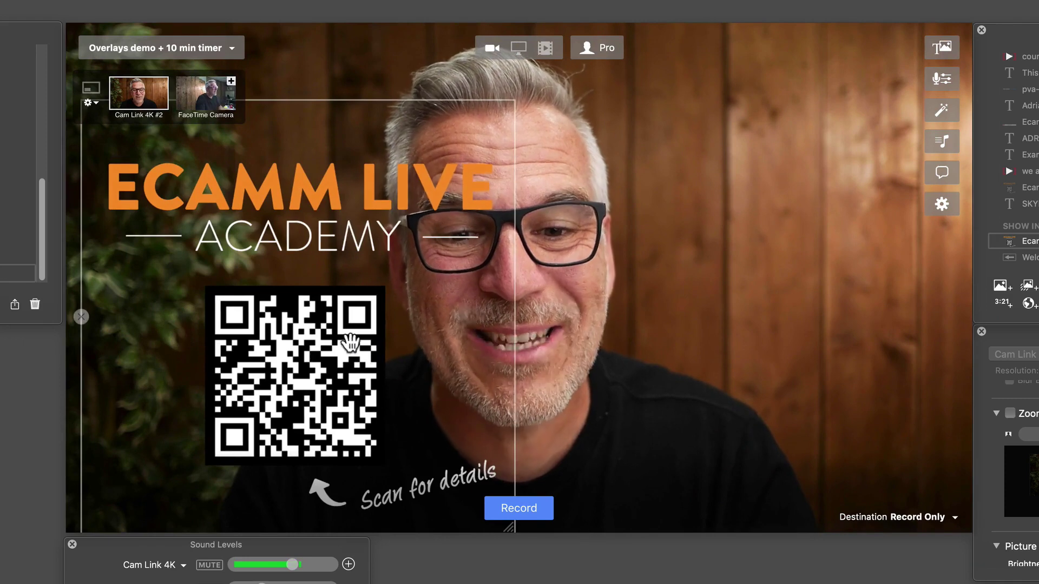
pyautogui.moveTo(315, 355); pyautogui.dragTo(299, 356)
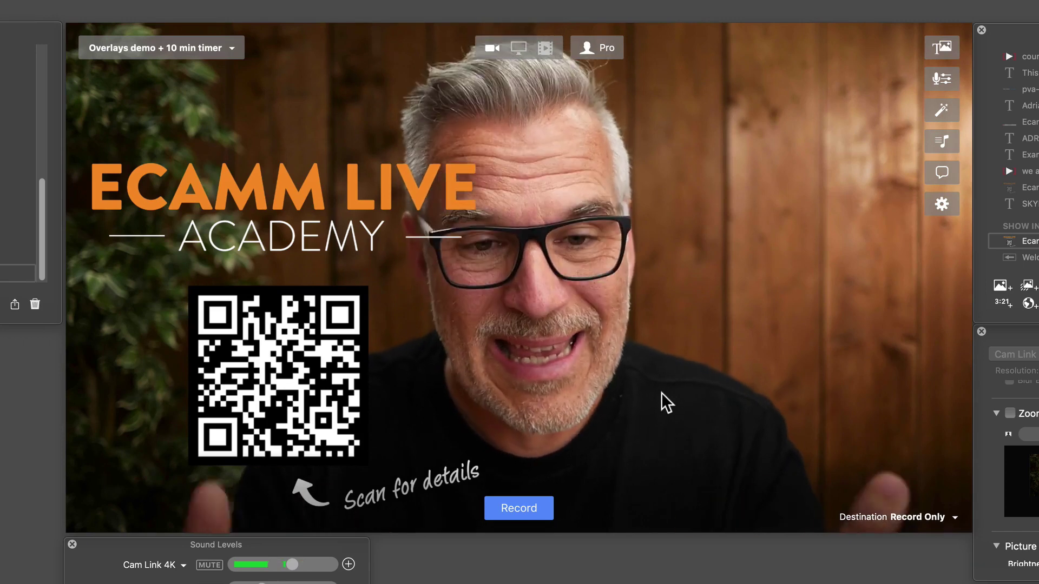
# Step: Shrink the QR code overlay to about half its width and place it at the left side of the video frame beside the presenter
pyautogui.moveTo(595, 411)
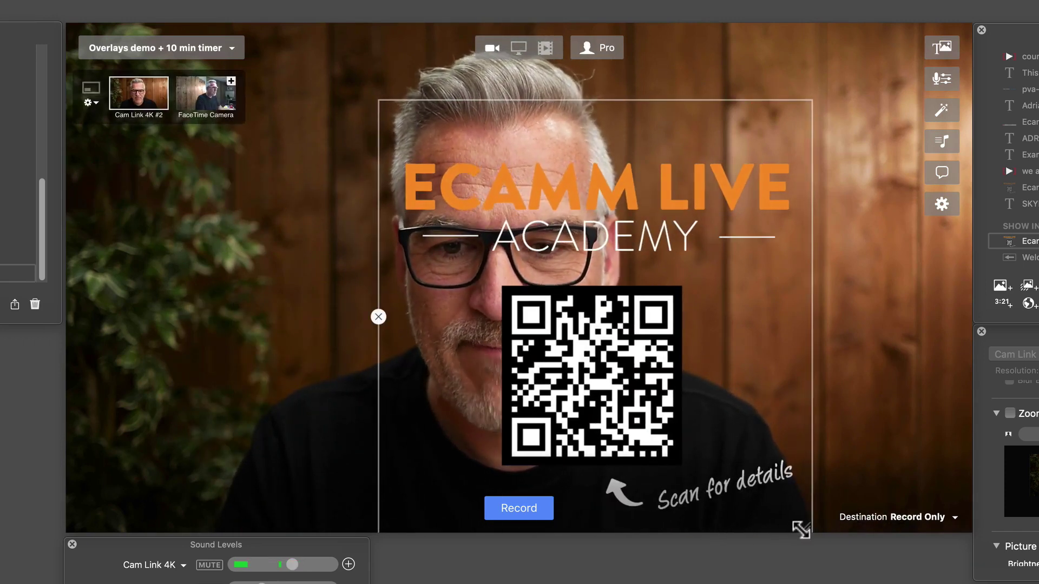
pyautogui.moveTo(802, 530); pyautogui.dragTo(669, 432)
pyautogui.moveTo(507, 250); pyautogui.dragTo(200, 287)
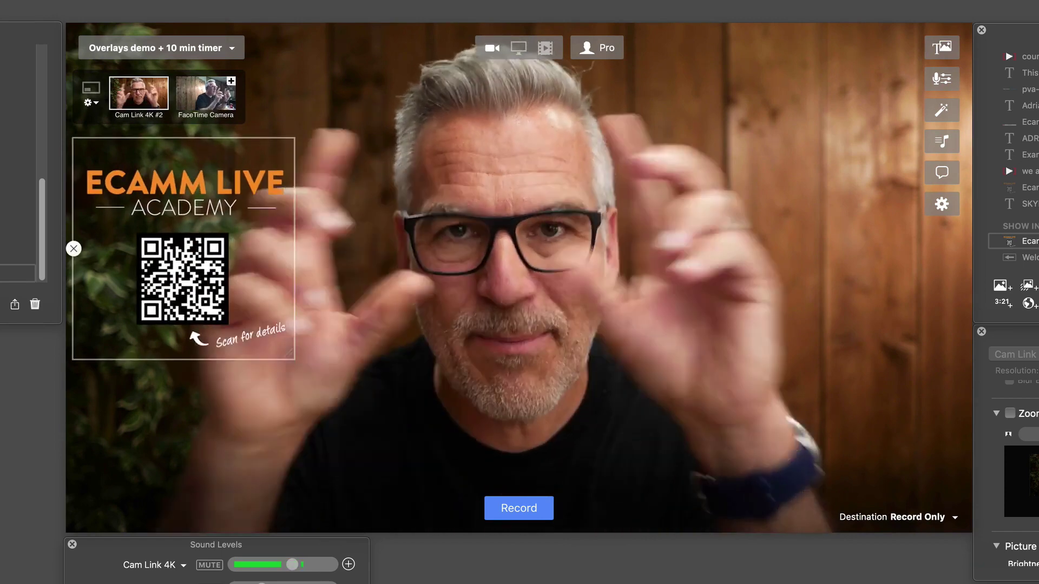